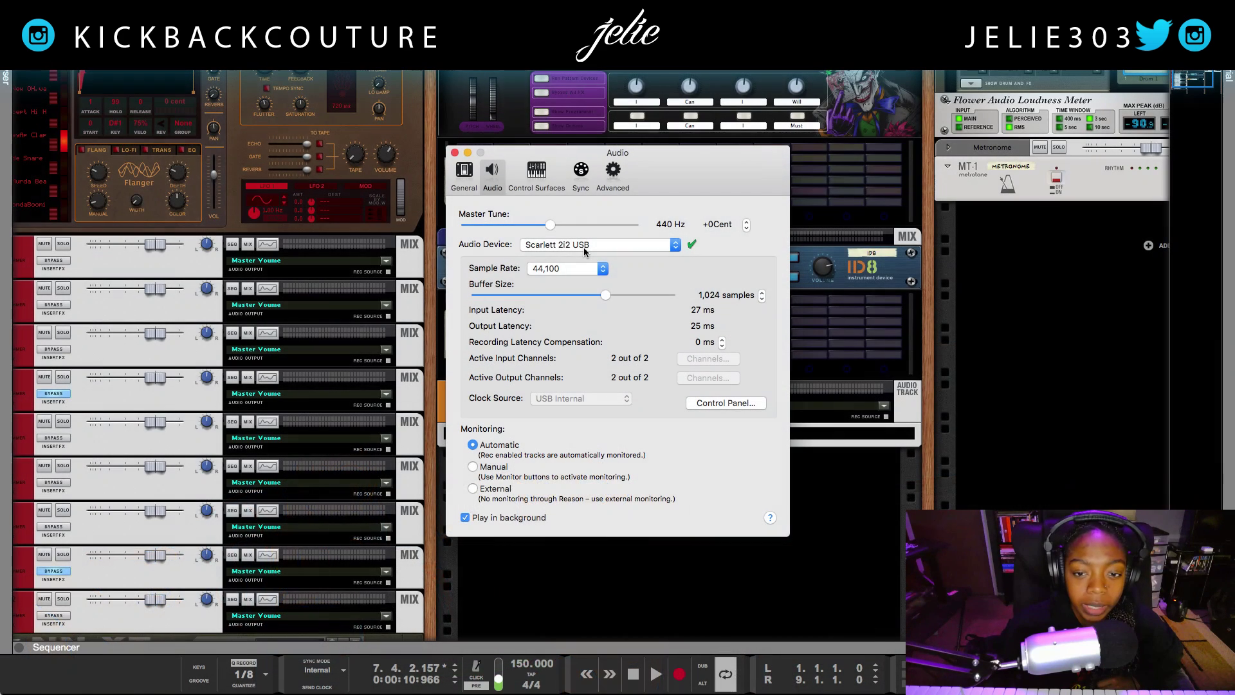
Check the selected audio device in the audio preferences and close the preferences
{"action": "left_click", "coordinate": [584, 245]}
{"action": "left_click", "coordinate": [586, 247]}
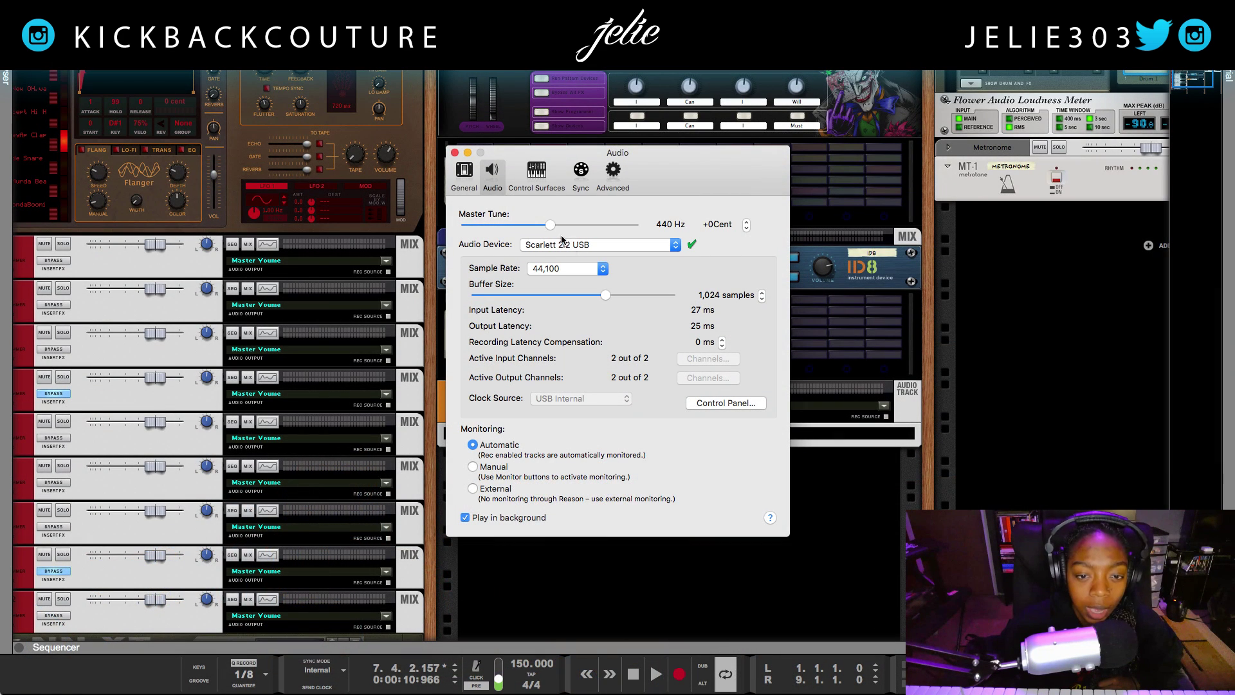
{"action": "left_click", "coordinate": [455, 152]}
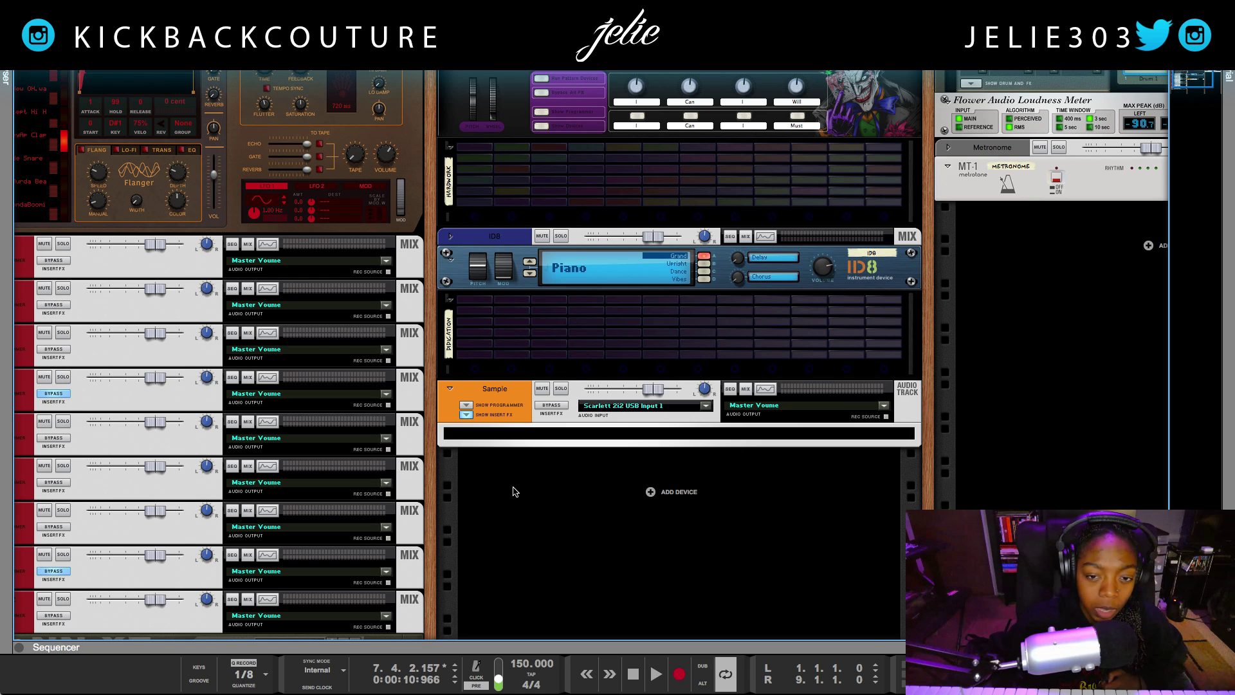
{"action": "left_click", "coordinate": [517, 435]}
{"action": "right_click", "coordinate": [520, 435]}
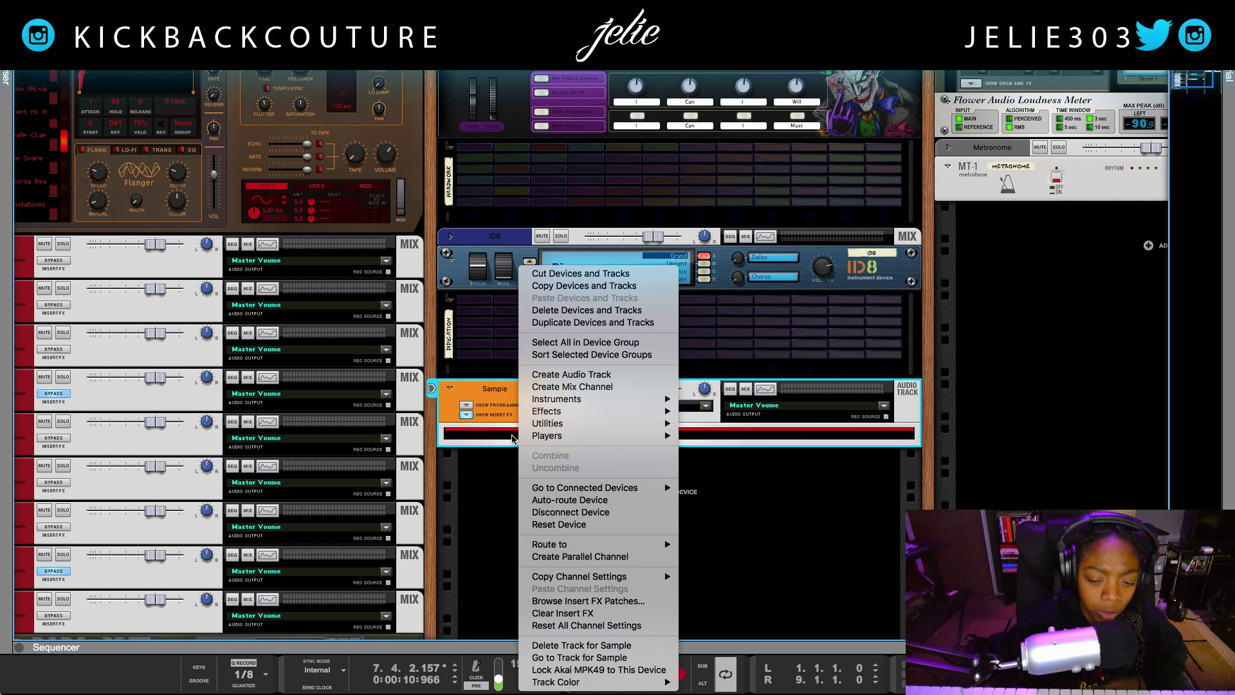
{"action": "mouse_move", "coordinate": [544, 412]}
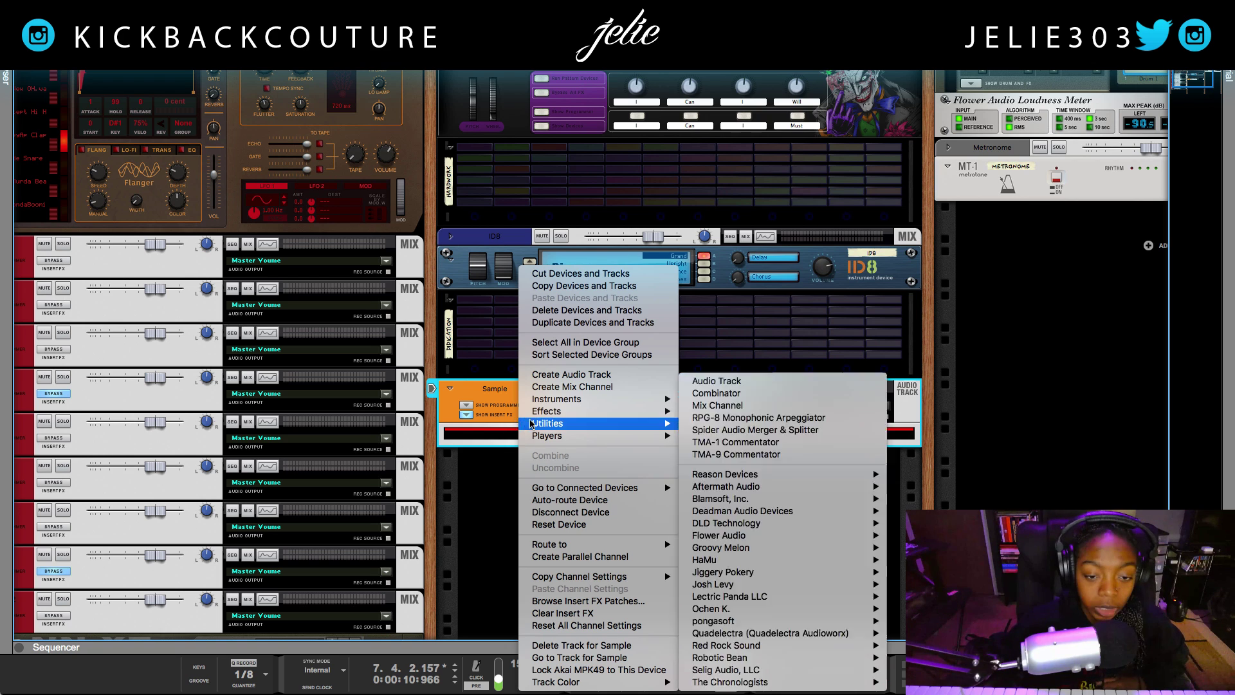
{"action": "left_click", "coordinate": [485, 435]}
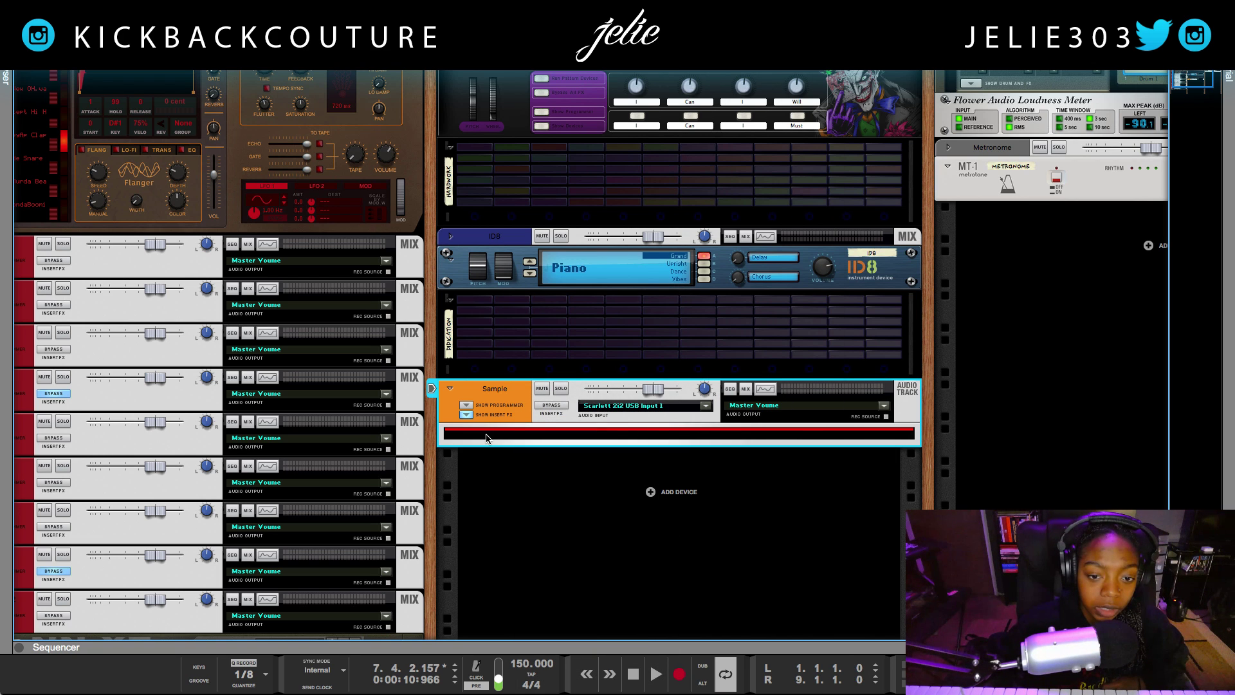
Add the Audiomatic Retro Transformer from the Reason Devices effects to the Sample audio track's insert section
{"action": "right_click", "coordinate": [486, 437]}
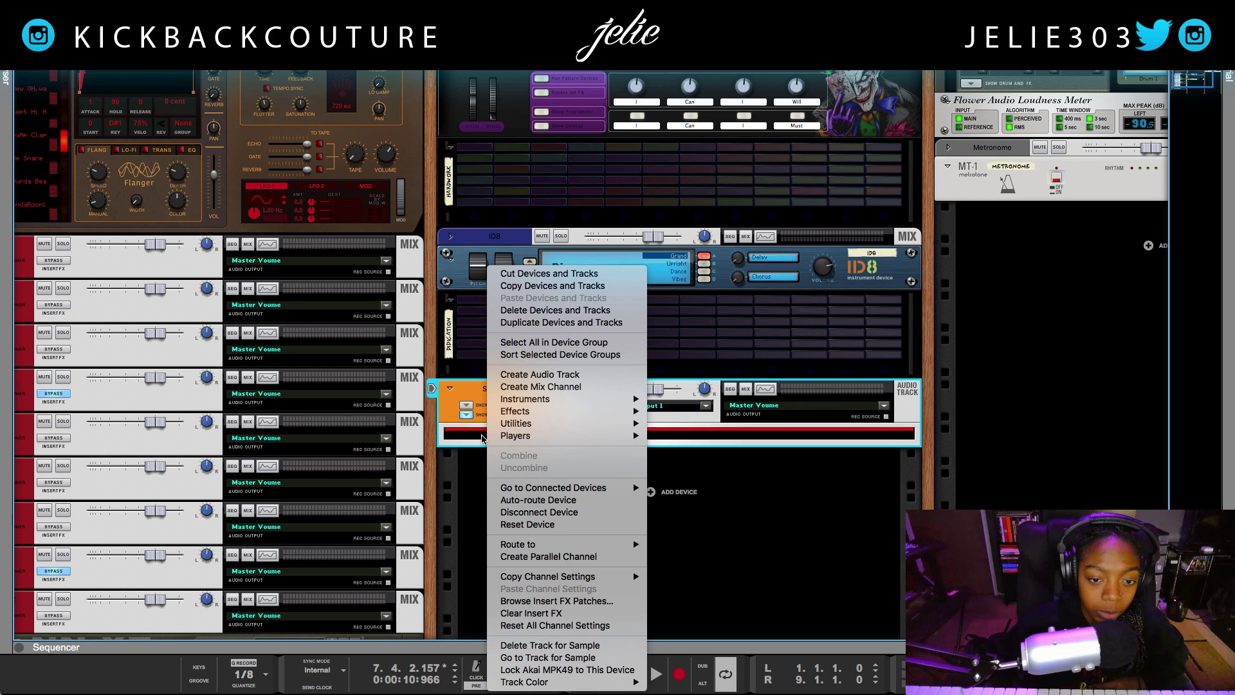
{"action": "mouse_move", "coordinate": [538, 413]}
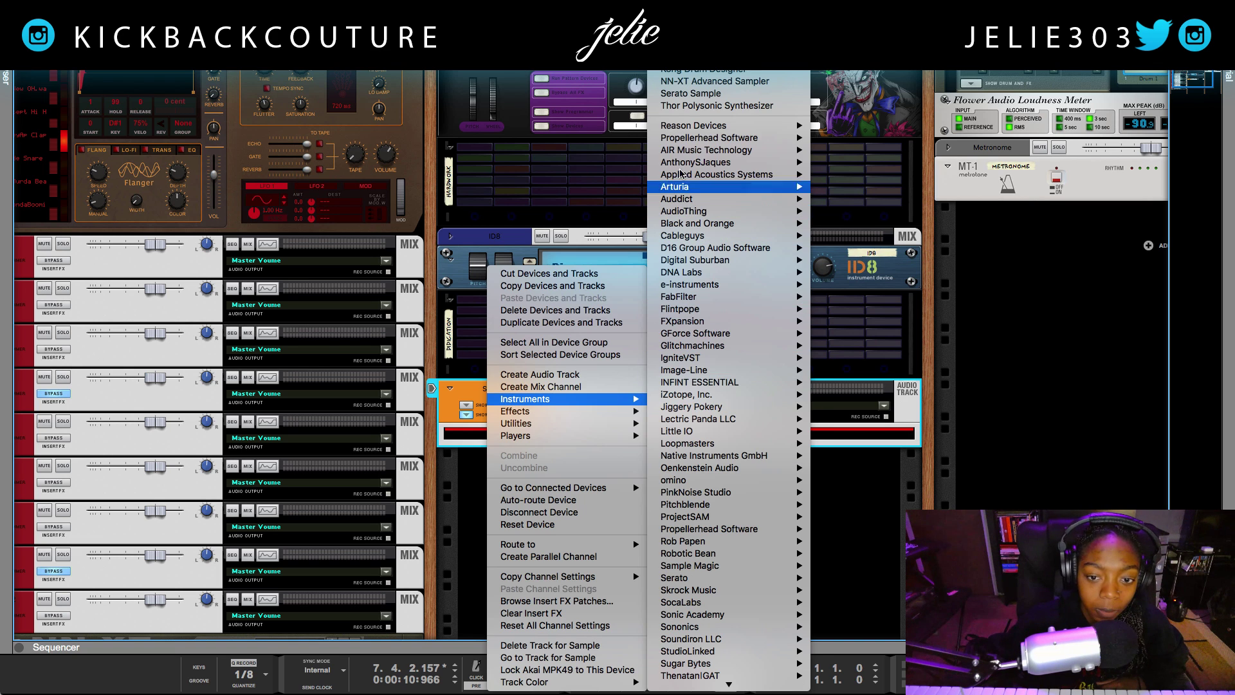
{"action": "mouse_move", "coordinate": [681, 130]}
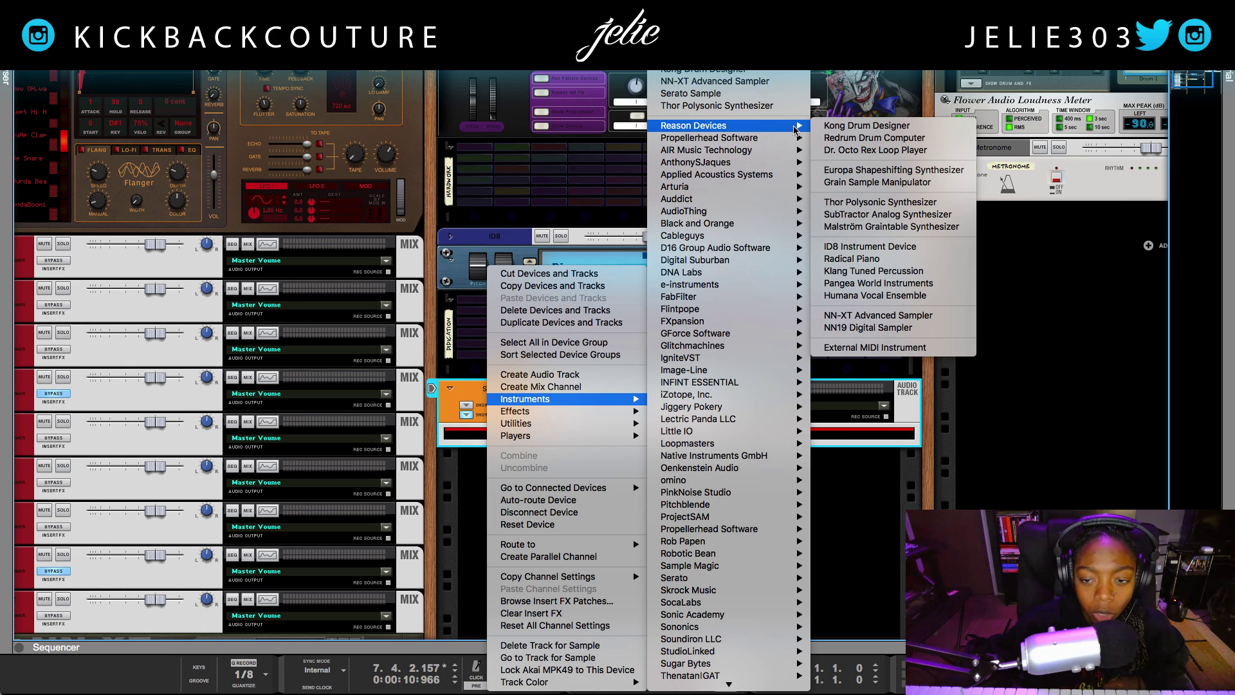
{"action": "mouse_move", "coordinate": [593, 409]}
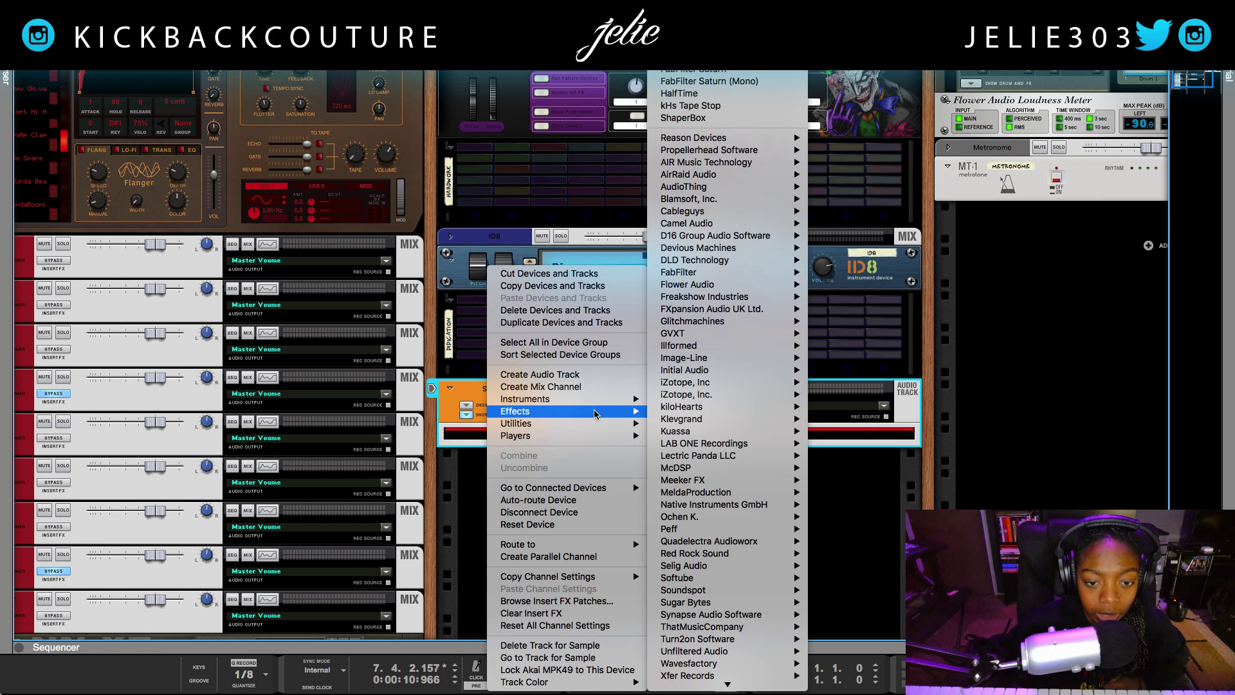
{"action": "mouse_move", "coordinate": [744, 139]}
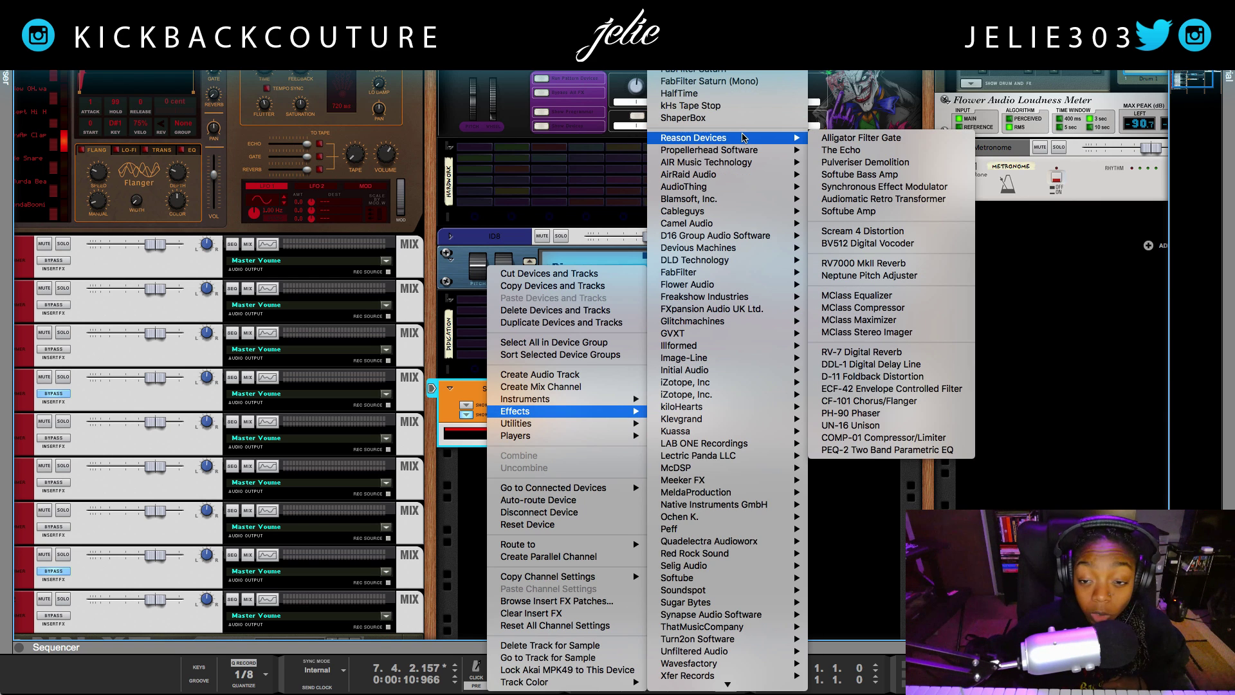
{"action": "left_click", "coordinate": [866, 201]}
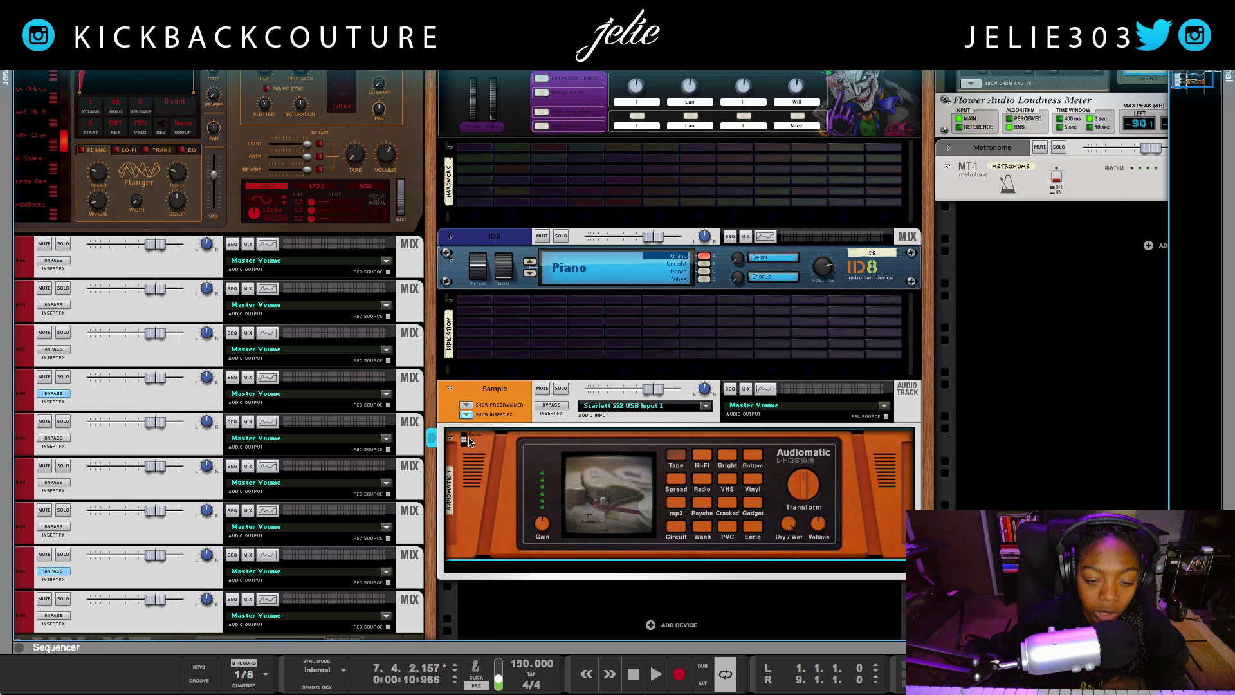
Bypass the Sample track's insert effects and play the song from the start
{"action": "left_click", "coordinate": [549, 407]}
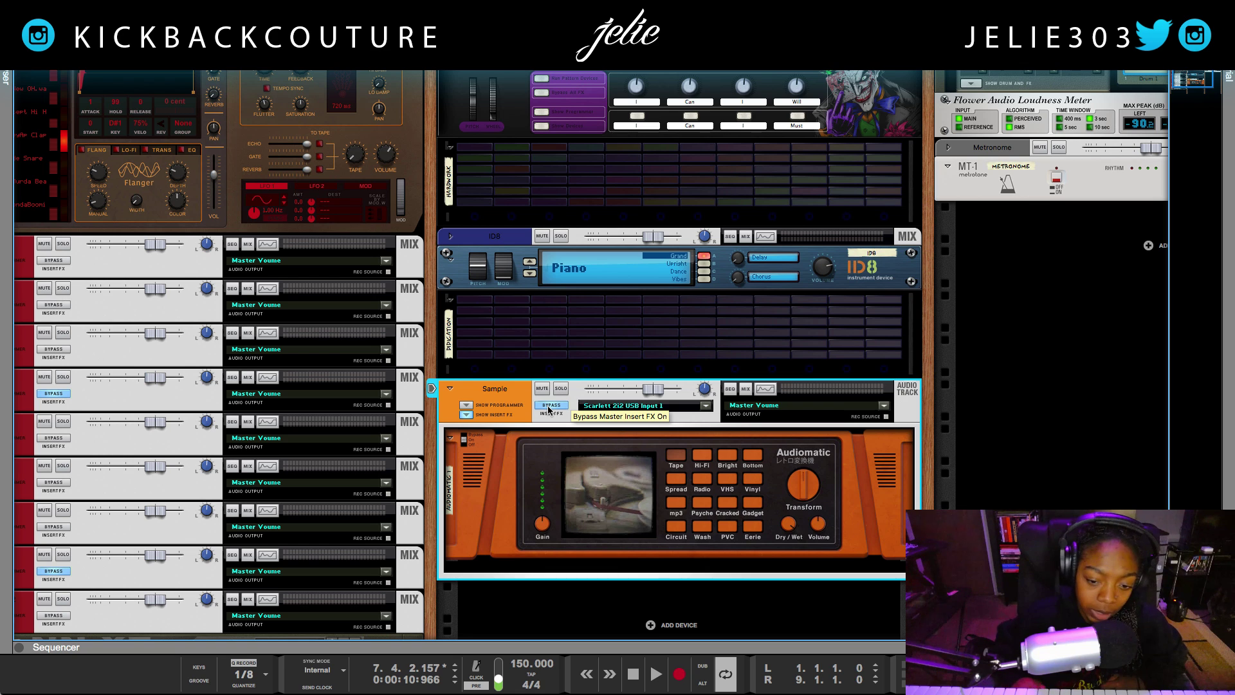
{"action": "key", "text": "KP_0"}
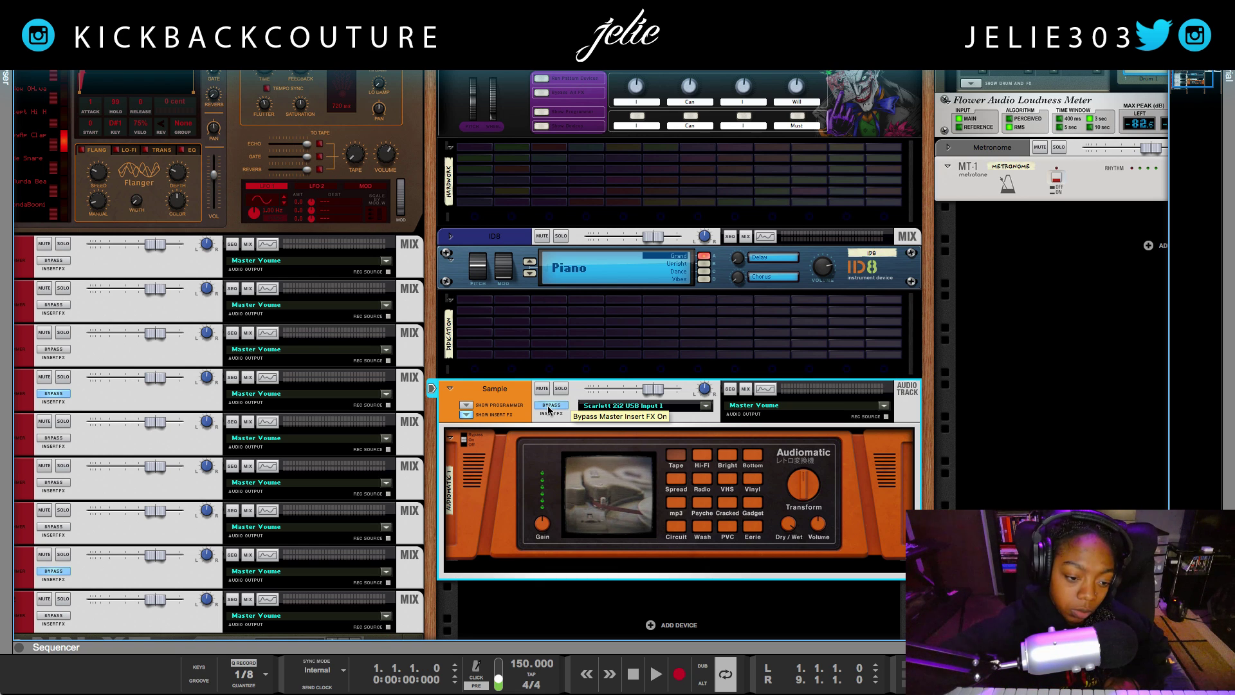
{"action": "key", "text": "space"}
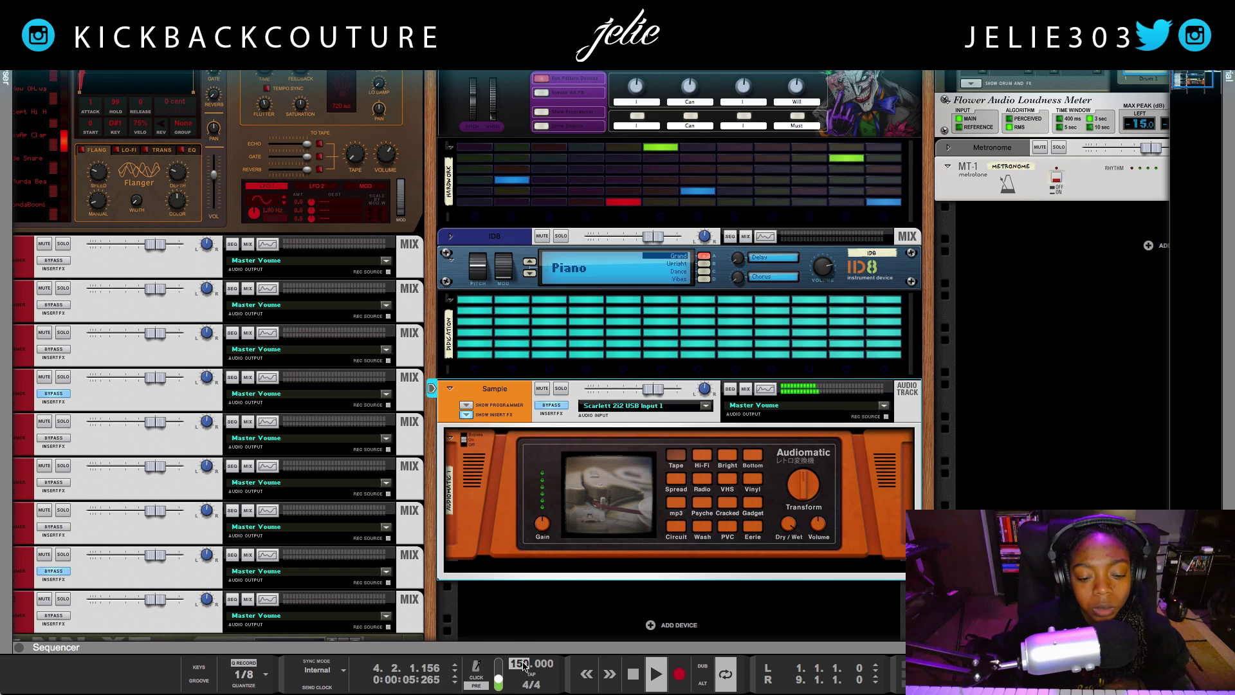
Set the song tempo to 145 BPM and select the Sample audio track in the rack
{"action": "left_click_drag", "start_coordinate": [524, 669], "coordinate": [463, 677]}
{"action": "left_click", "coordinate": [505, 595]}
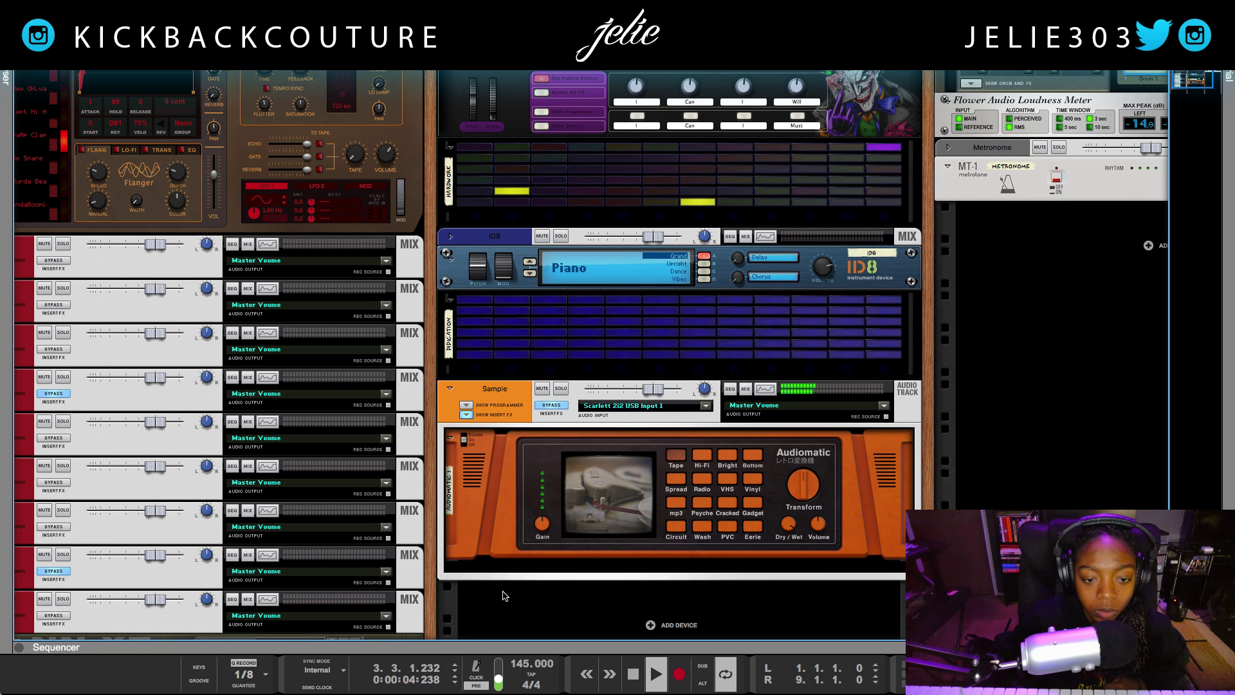
{"action": "left_click", "coordinate": [509, 573]}
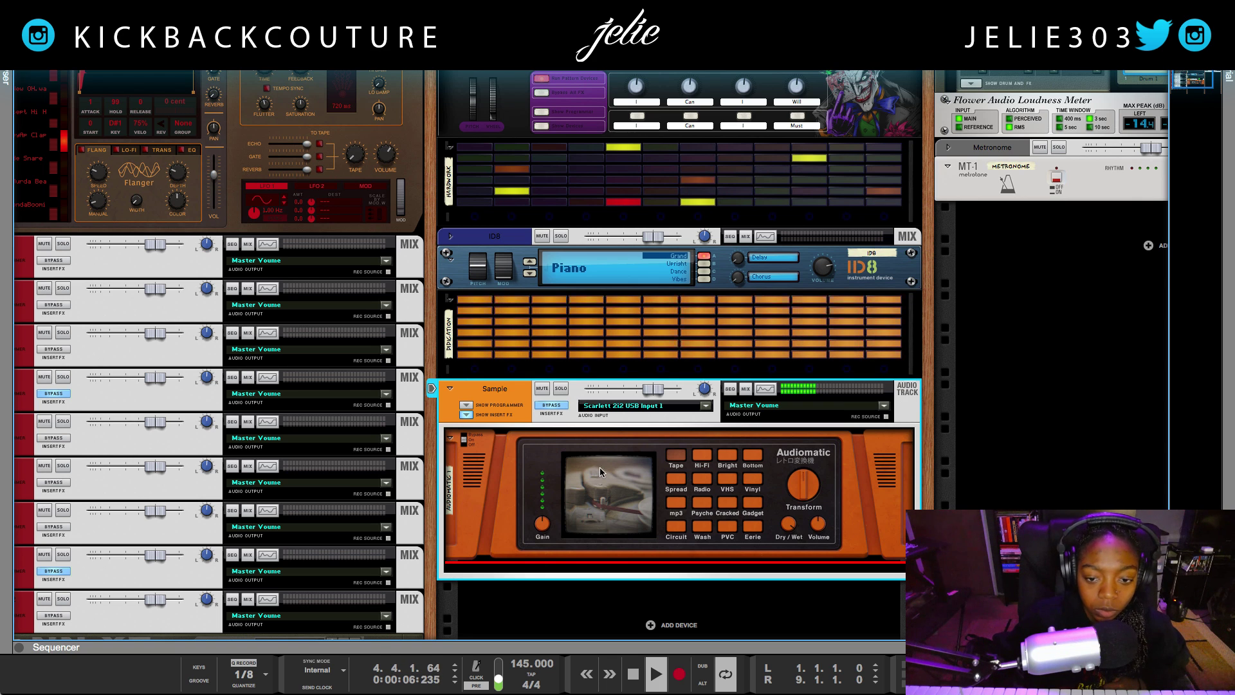
Re-enable the Sample track's insert effects and audition the Audiomatic's Hi-Fi, Tape, Vinyl and Bottom presets
{"action": "left_click", "coordinate": [556, 410]}
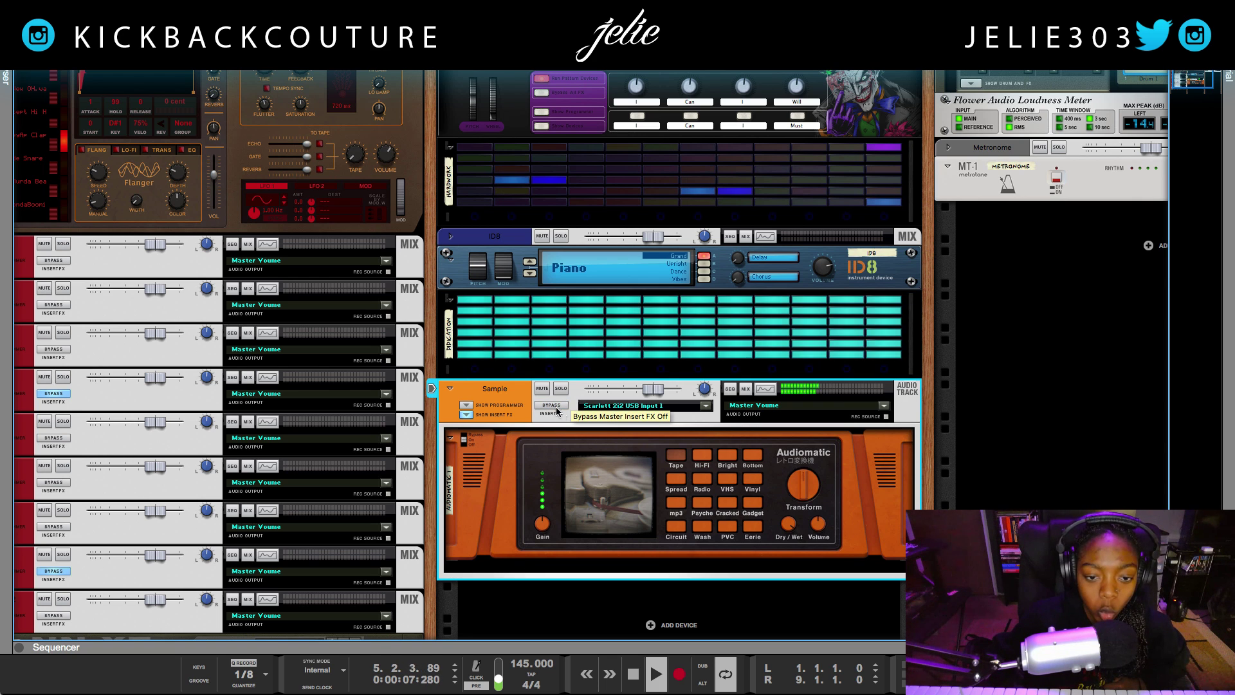
{"action": "left_click", "coordinate": [703, 458]}
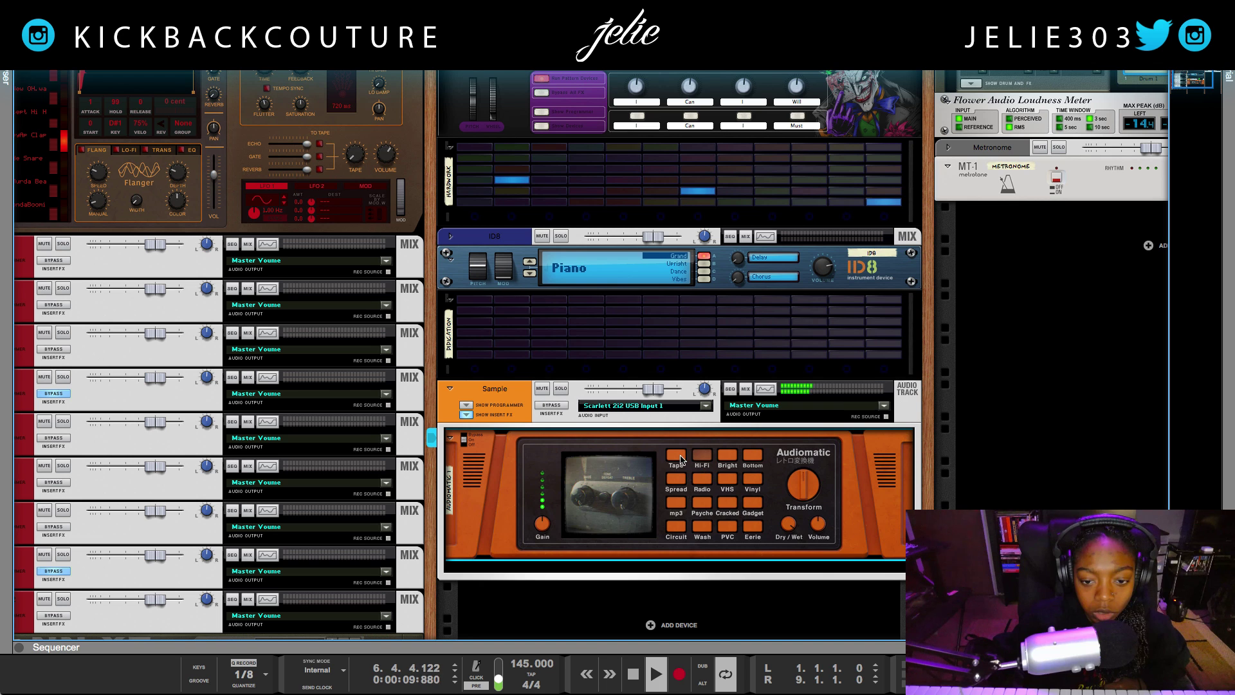
{"action": "left_click", "coordinate": [679, 461]}
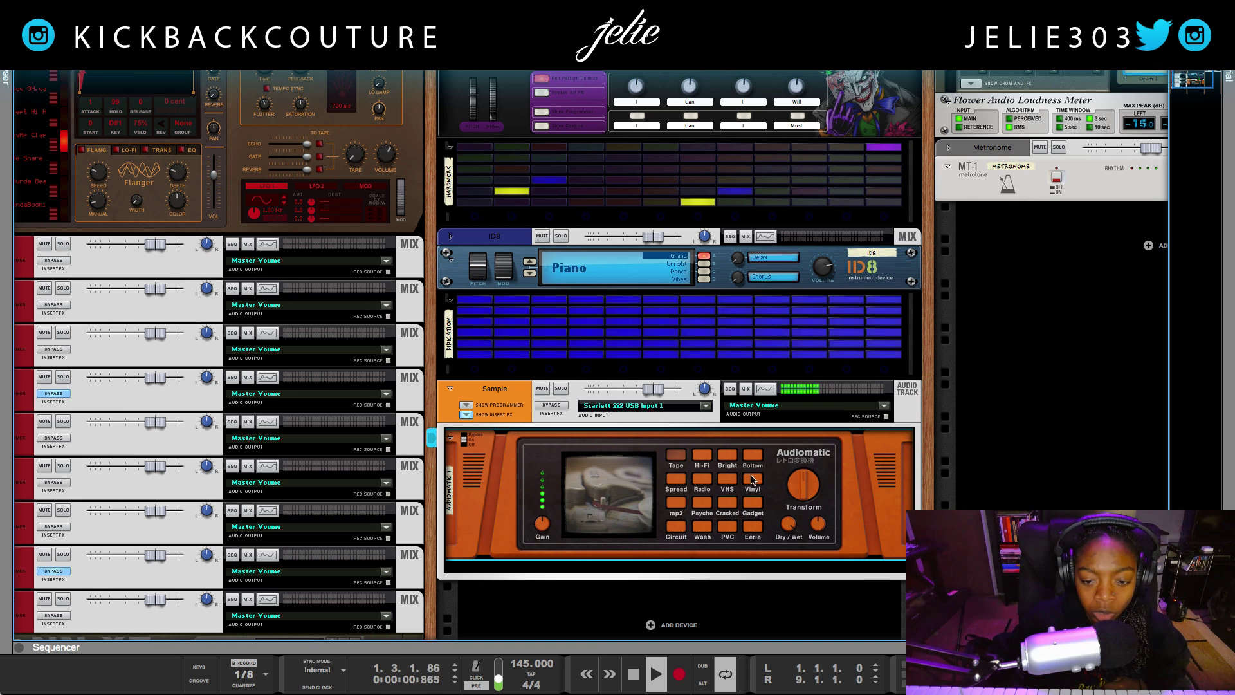
{"action": "left_click", "coordinate": [753, 481]}
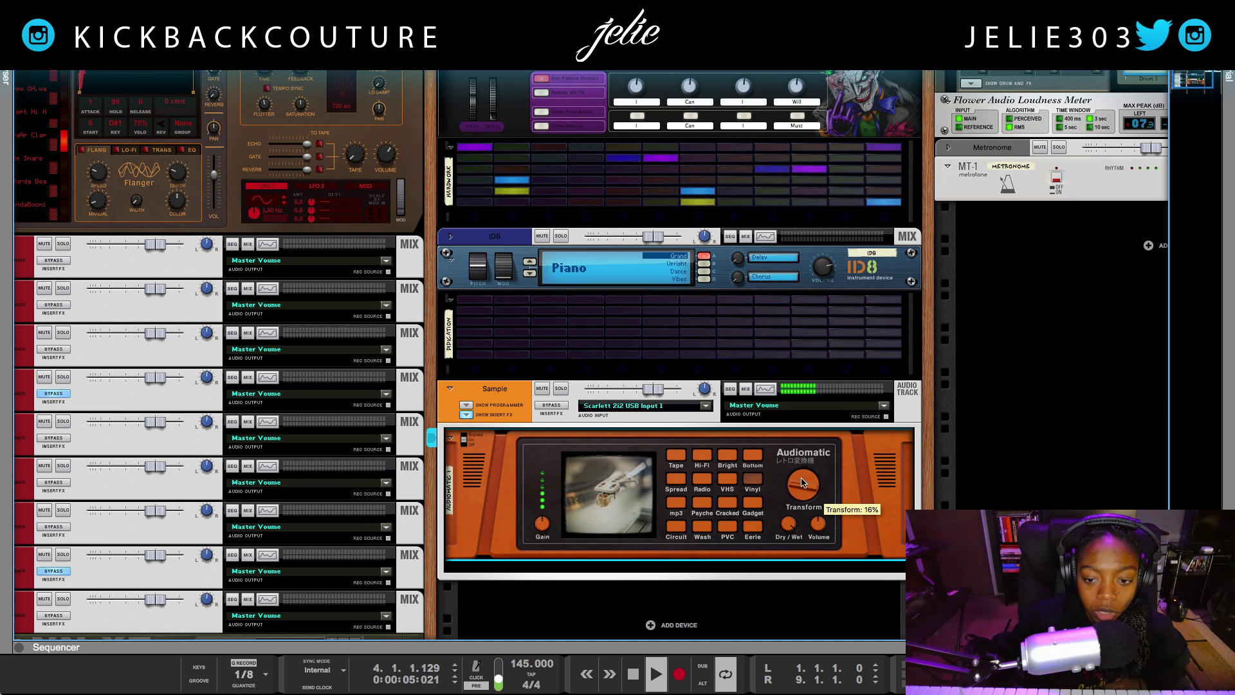
{"action": "left_click", "coordinate": [757, 463]}
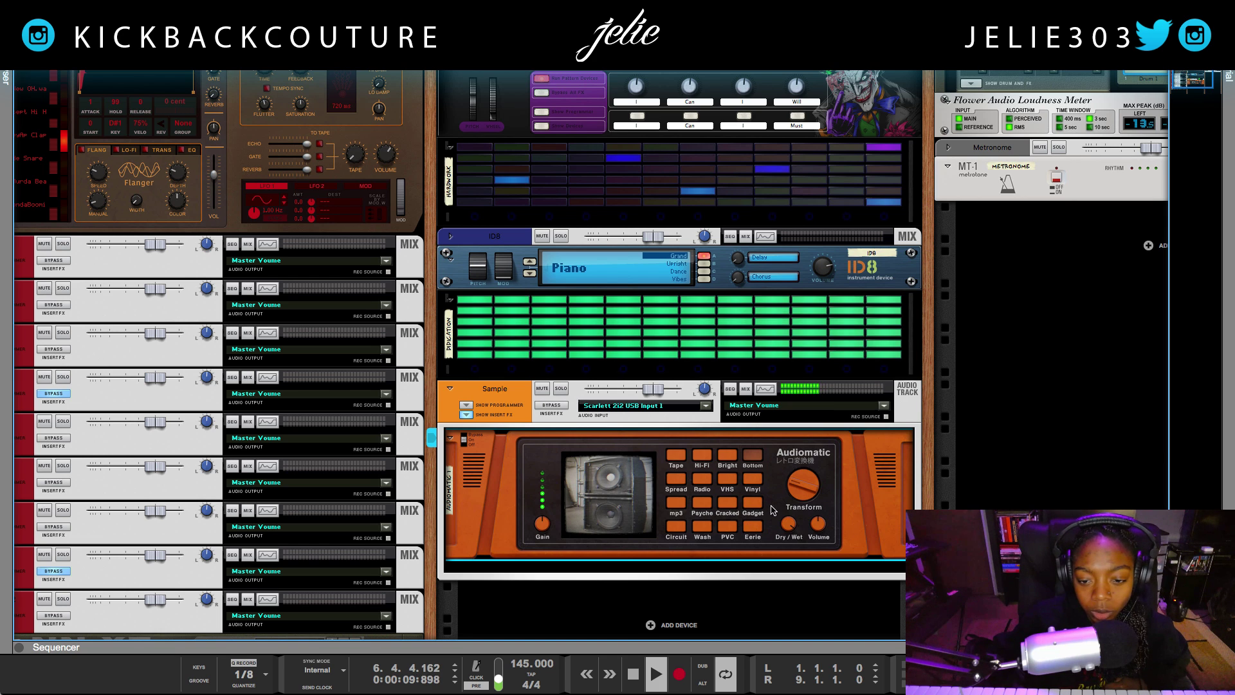
Set the Audiomatic's Dry/Wet to about 47% and choose the Tape preset after comparing Vinyl and Spread
{"action": "left_click", "coordinate": [753, 479]}
{"action": "left_click_drag", "start_coordinate": [790, 540], "coordinate": [803, 583]}
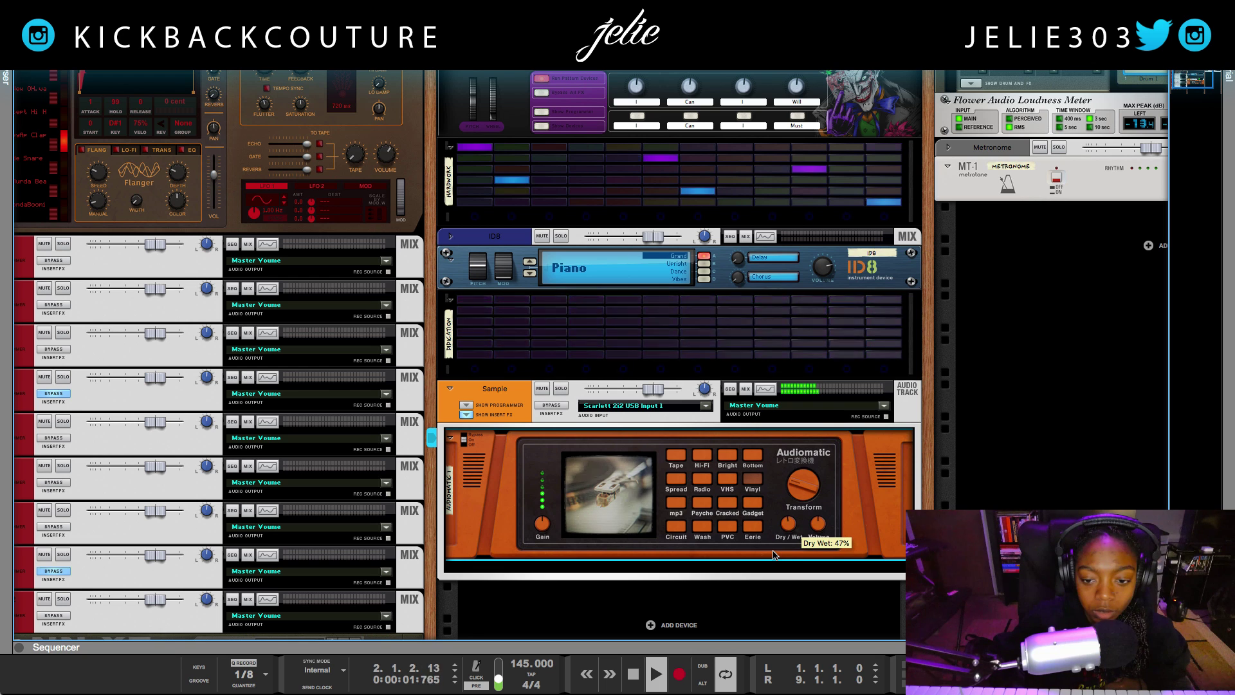
{"action": "left_click", "coordinate": [702, 492]}
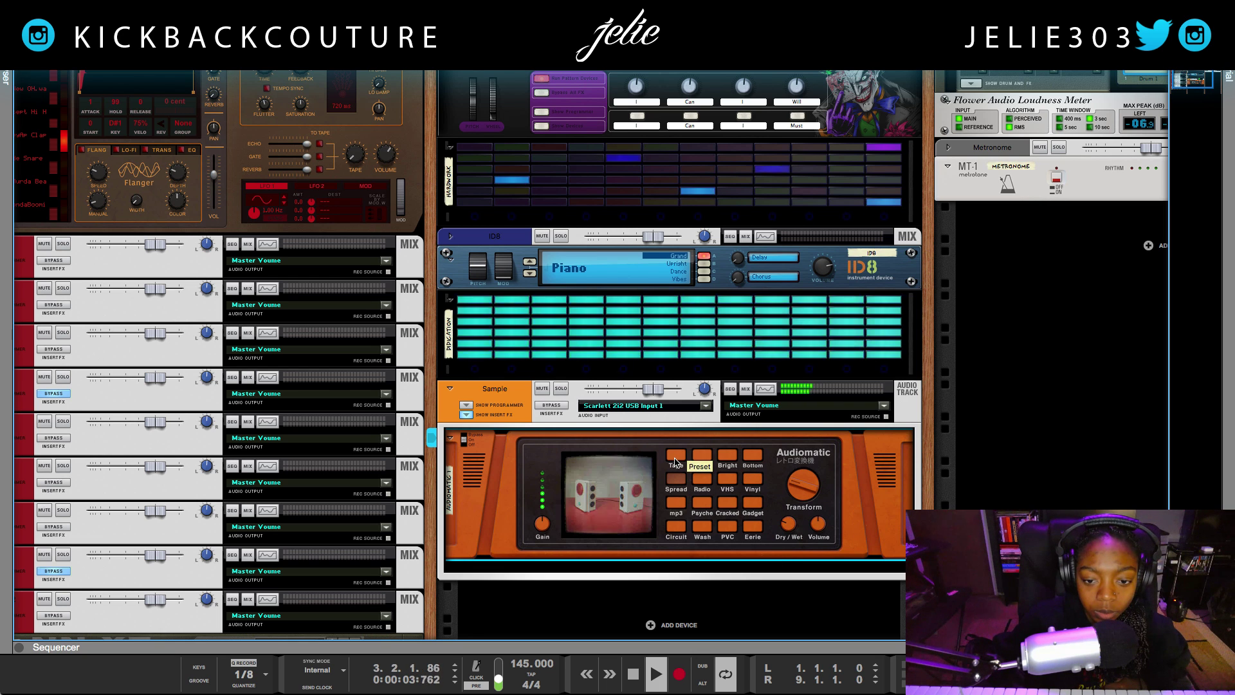
{"action": "left_click", "coordinate": [676, 454]}
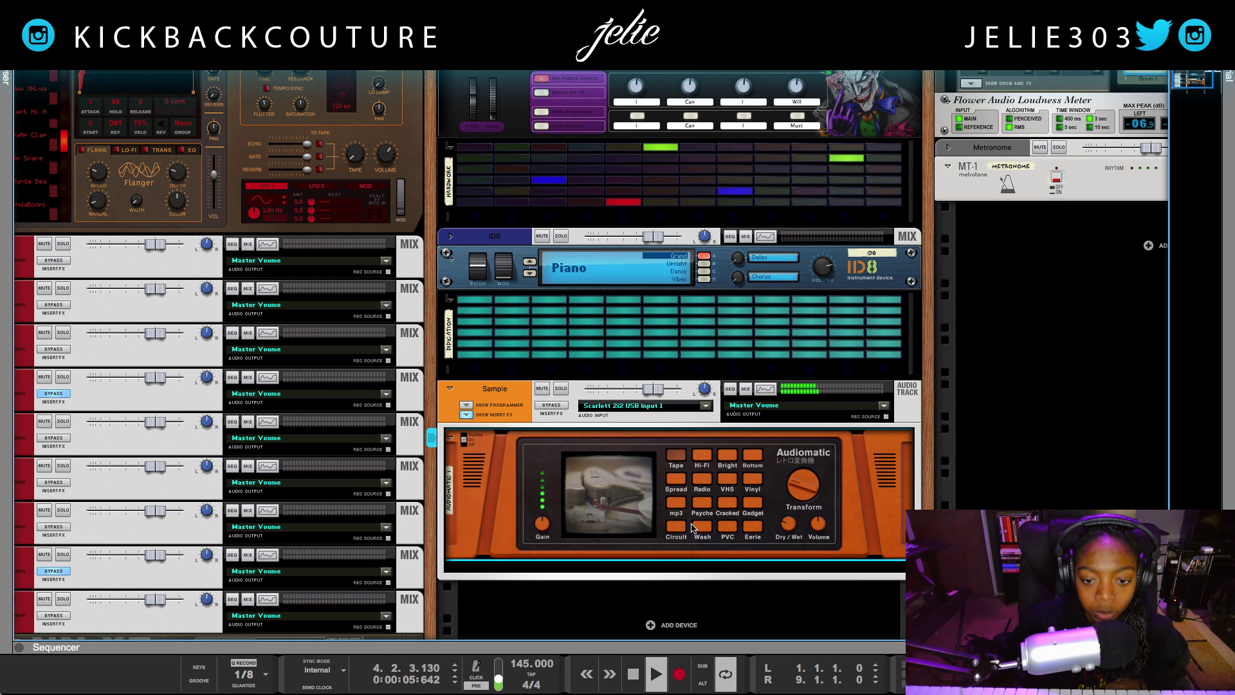
{"action": "right_click", "coordinate": [690, 572]}
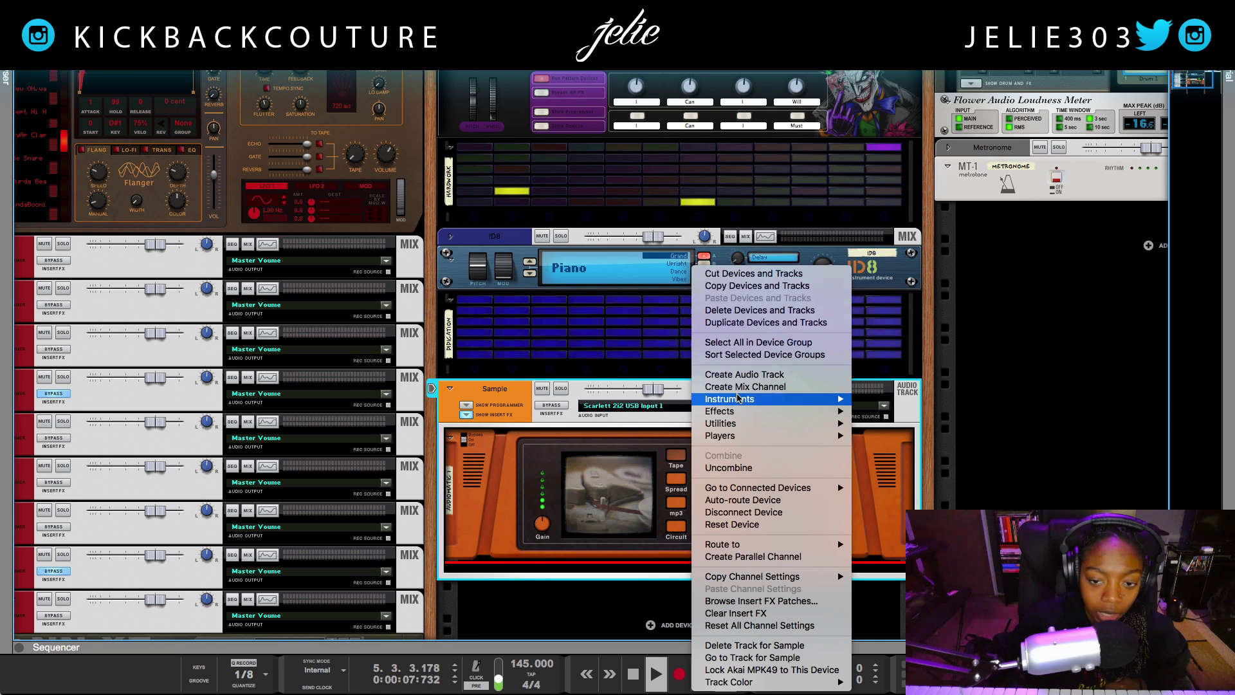
{"action": "mouse_move", "coordinate": [737, 412]}
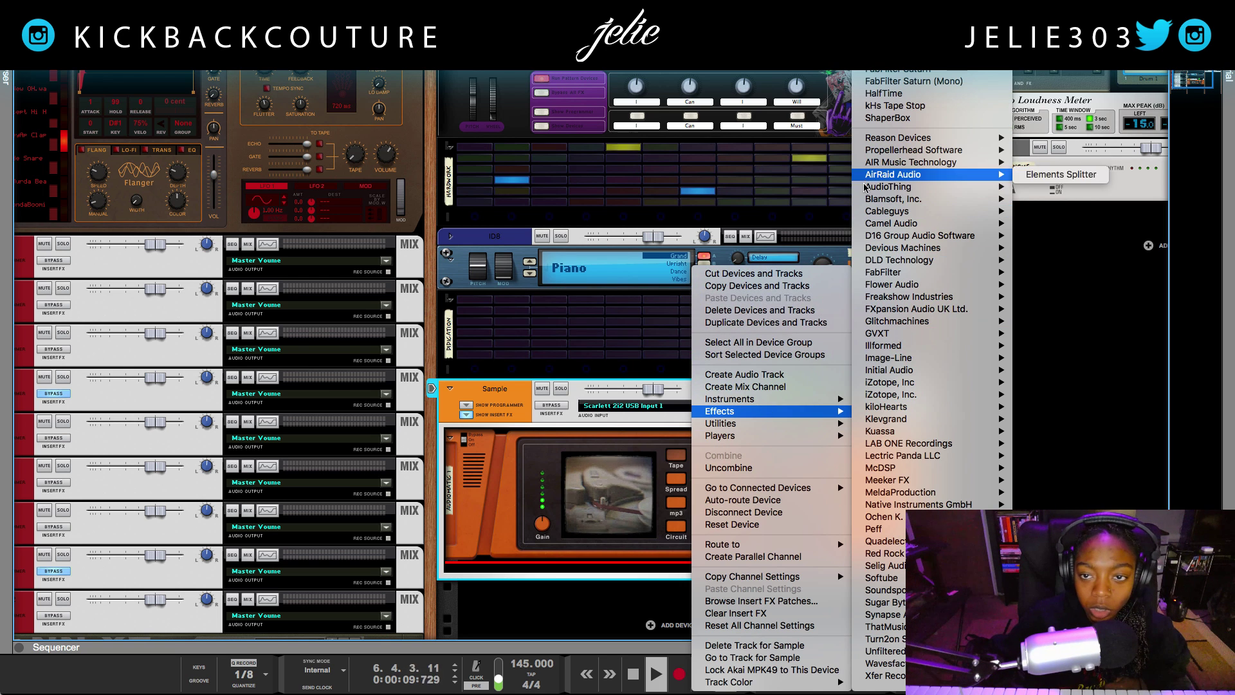
{"action": "mouse_move", "coordinate": [894, 138]}
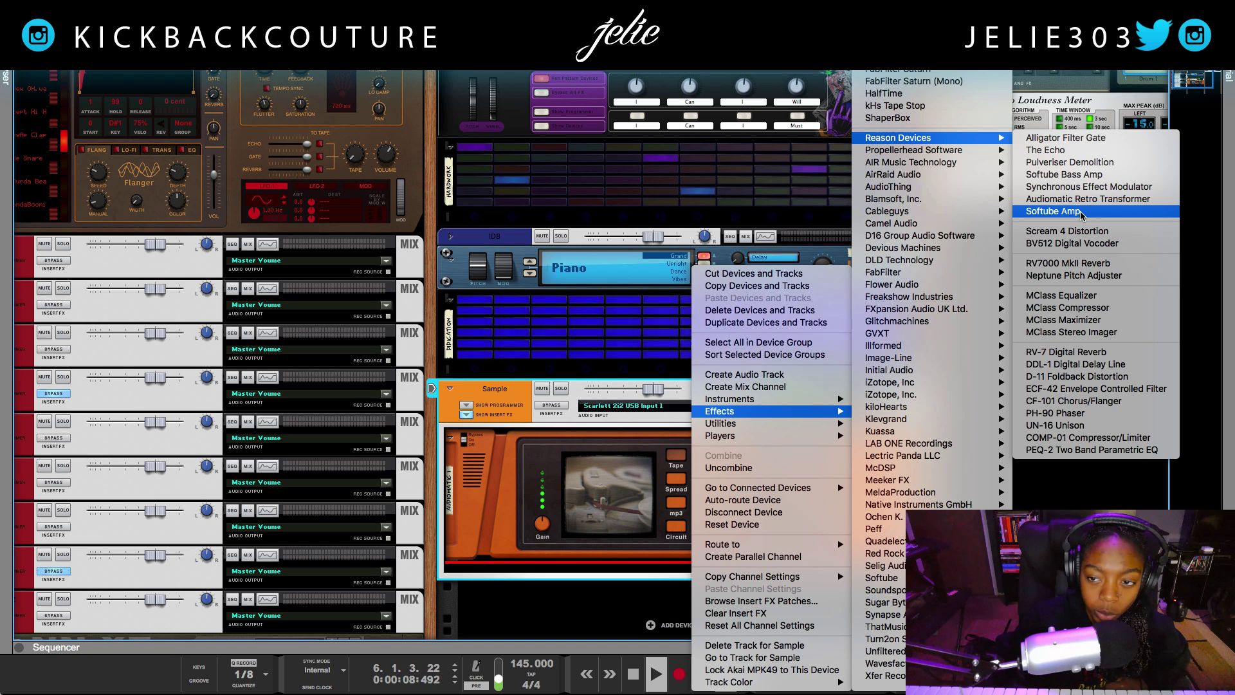
{"action": "mouse_move", "coordinate": [933, 149]}
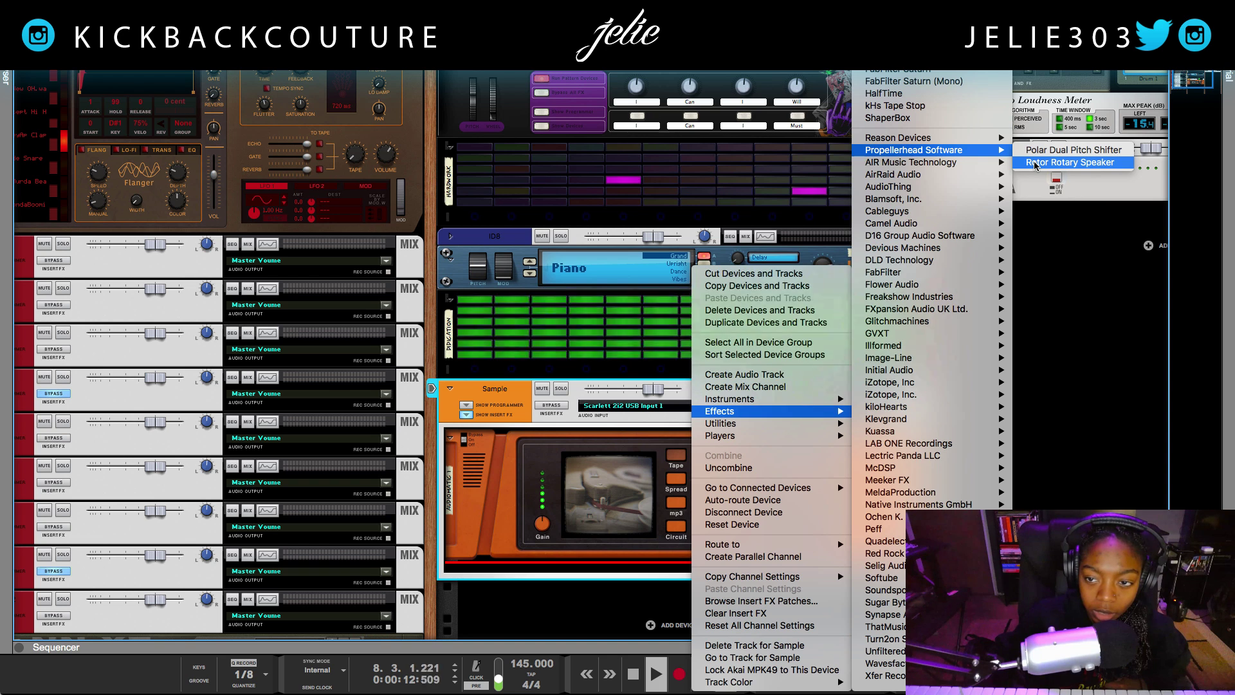
{"action": "left_click", "coordinate": [1027, 193]}
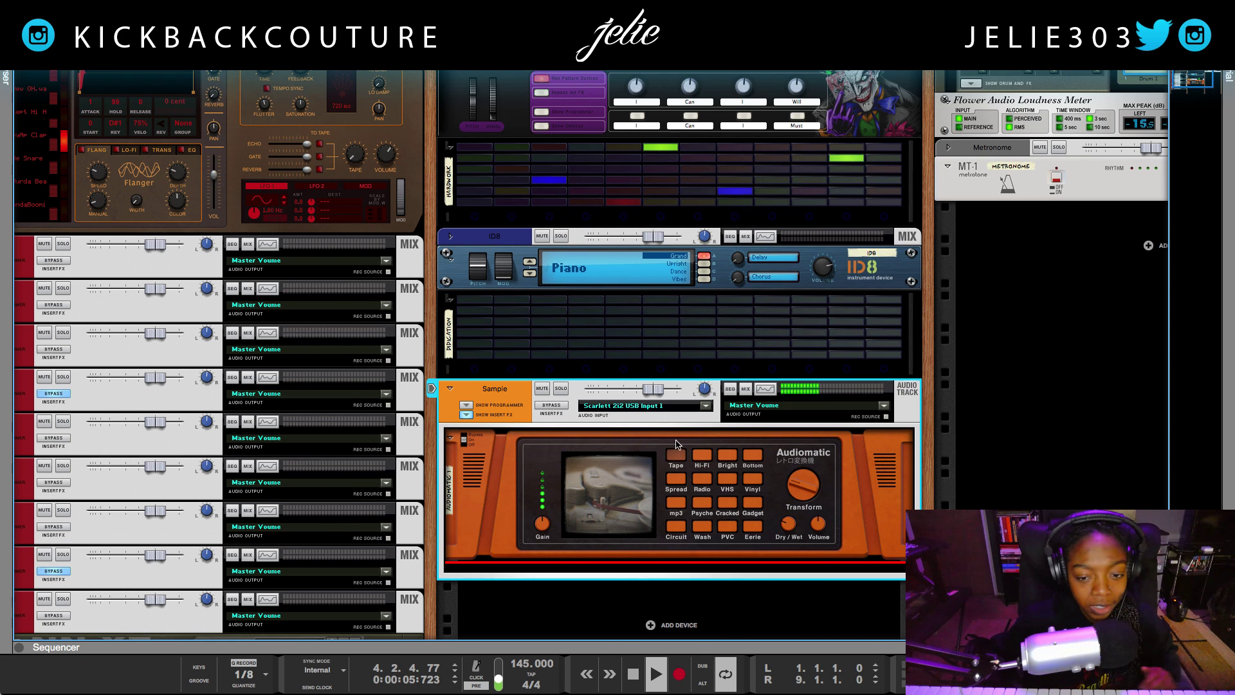
Add a Softube Amp from the Reason Devices effects below the Audiomatic in the Sample track's insert section
{"action": "left_click_drag", "start_coordinate": [693, 437], "coordinate": [661, 563]}
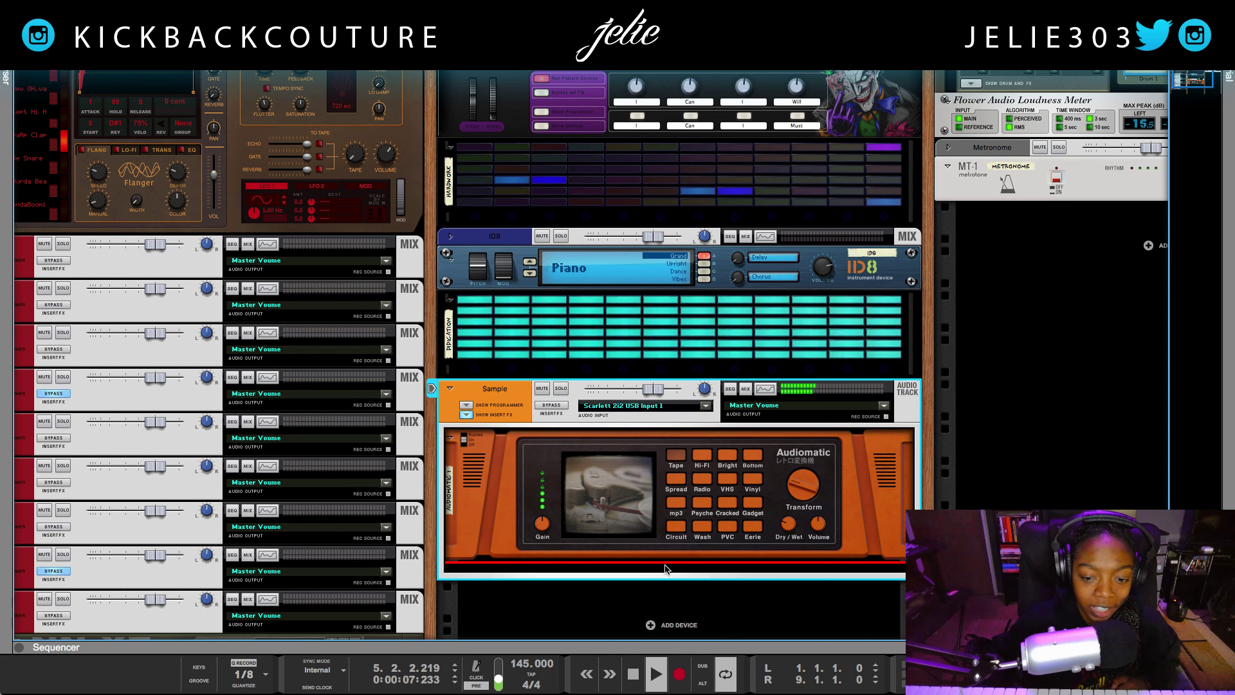
{"action": "right_click", "coordinate": [661, 564]}
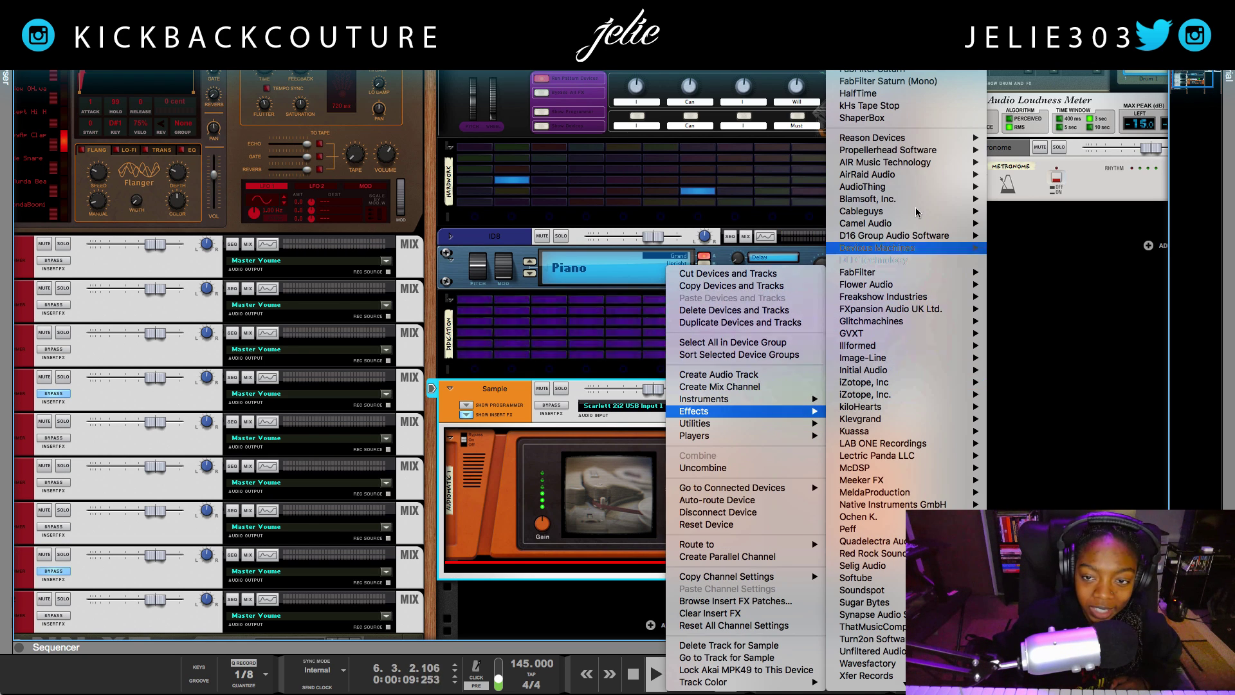
{"action": "mouse_move", "coordinate": [909, 143]}
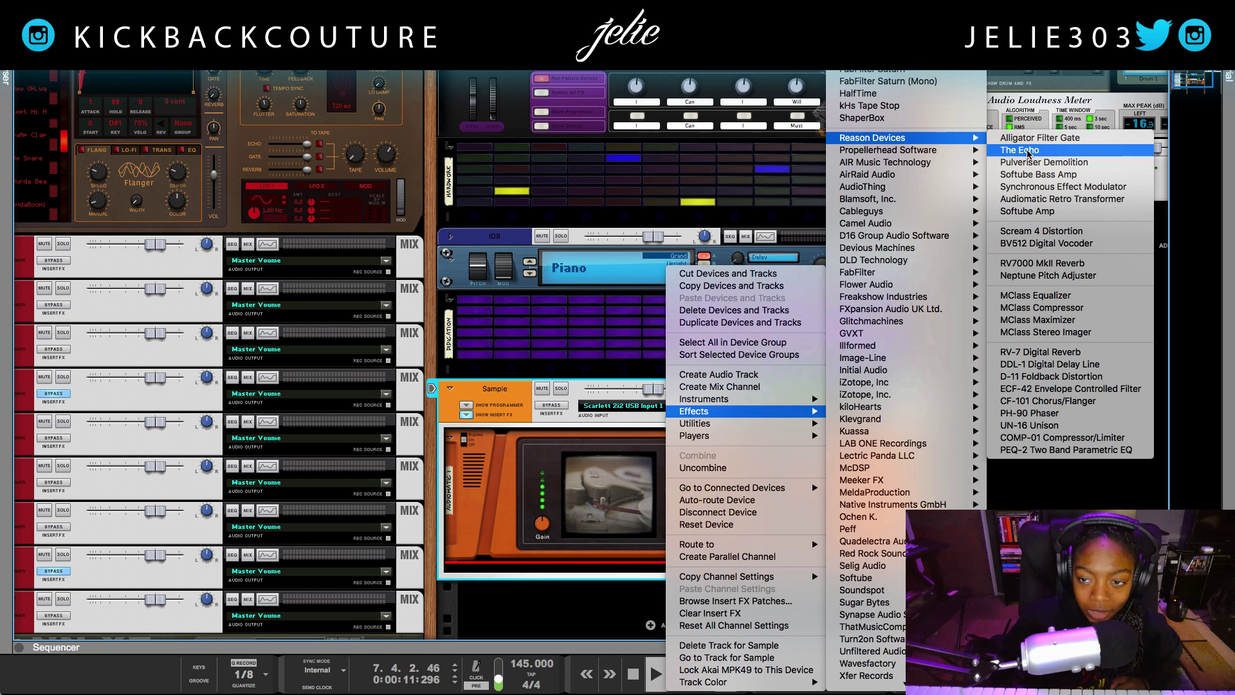
{"action": "left_click", "coordinate": [1042, 213]}
{"action": "scroll", "coordinate": [740, 454], "scroll_direction": "down", "scroll_amount": 3}
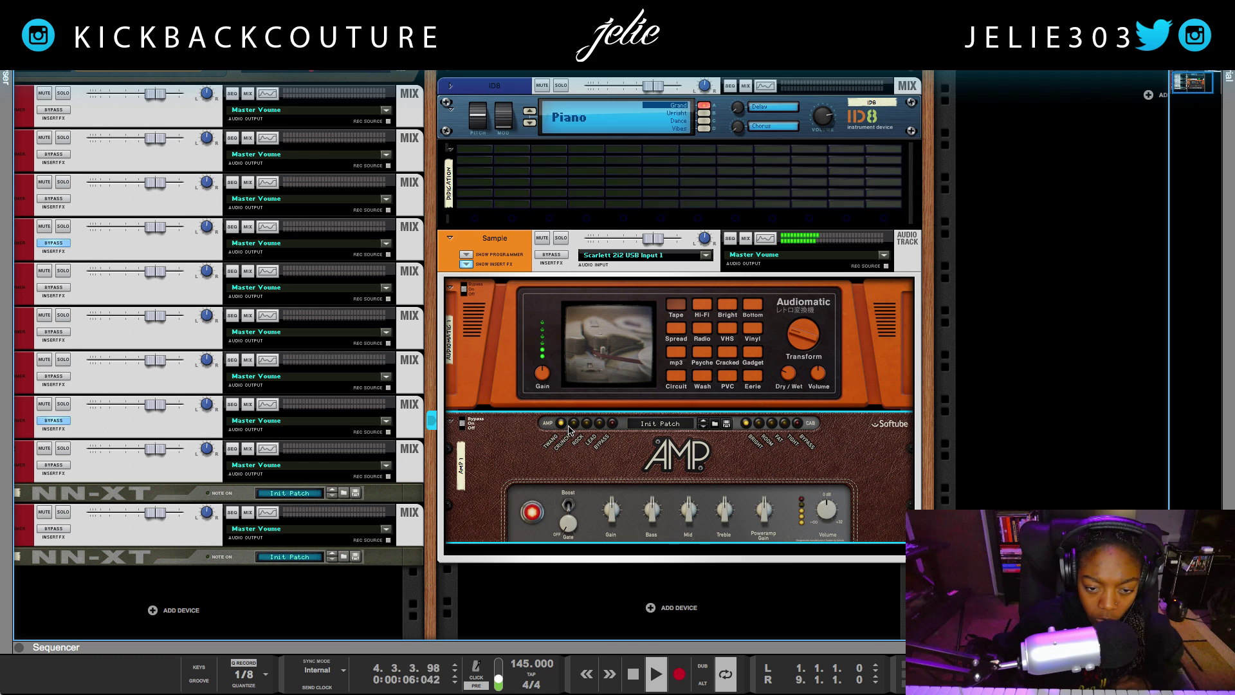
Audition the Softube Amp's Crunch, Rock and Lead amp models on the sample, ending with the amp section on Bypass
{"action": "left_click", "coordinate": [571, 426]}
{"action": "left_click", "coordinate": [586, 425]}
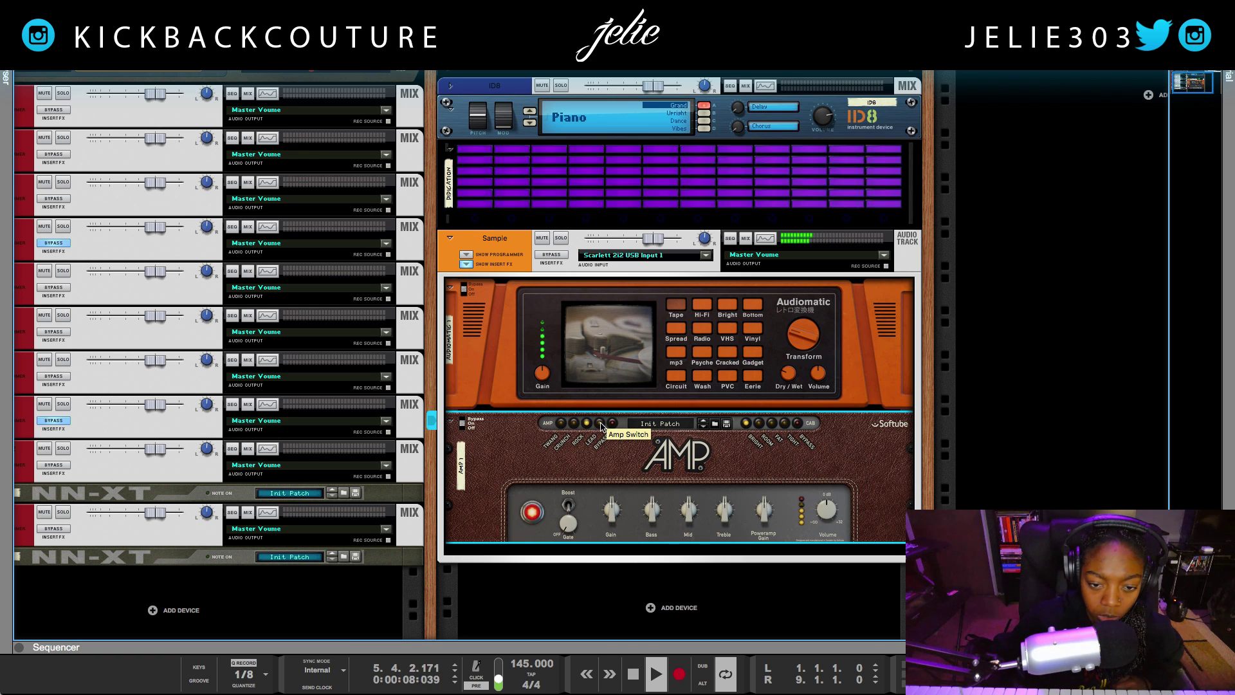
{"action": "left_click", "coordinate": [600, 424]}
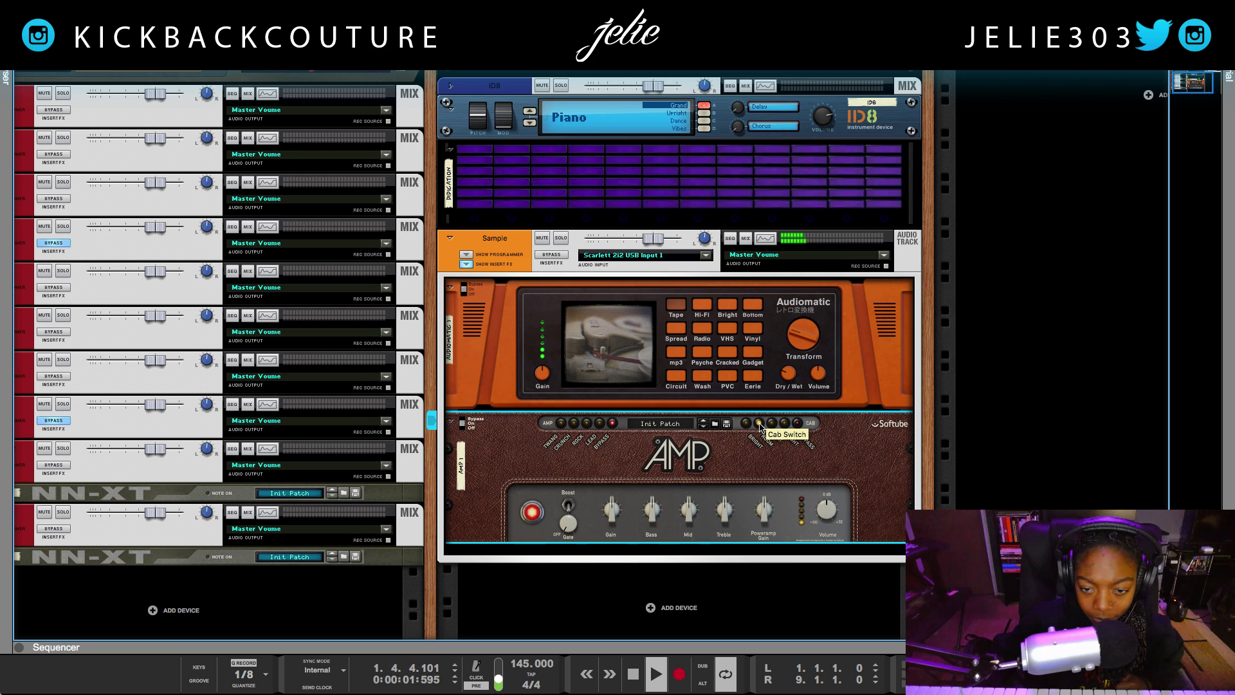
Audition the Softube Amp's remaining cabinet options including Bypass, ending on the fourth cabinet with the Rock amp model selected
{"action": "left_click", "coordinate": [783, 430]}
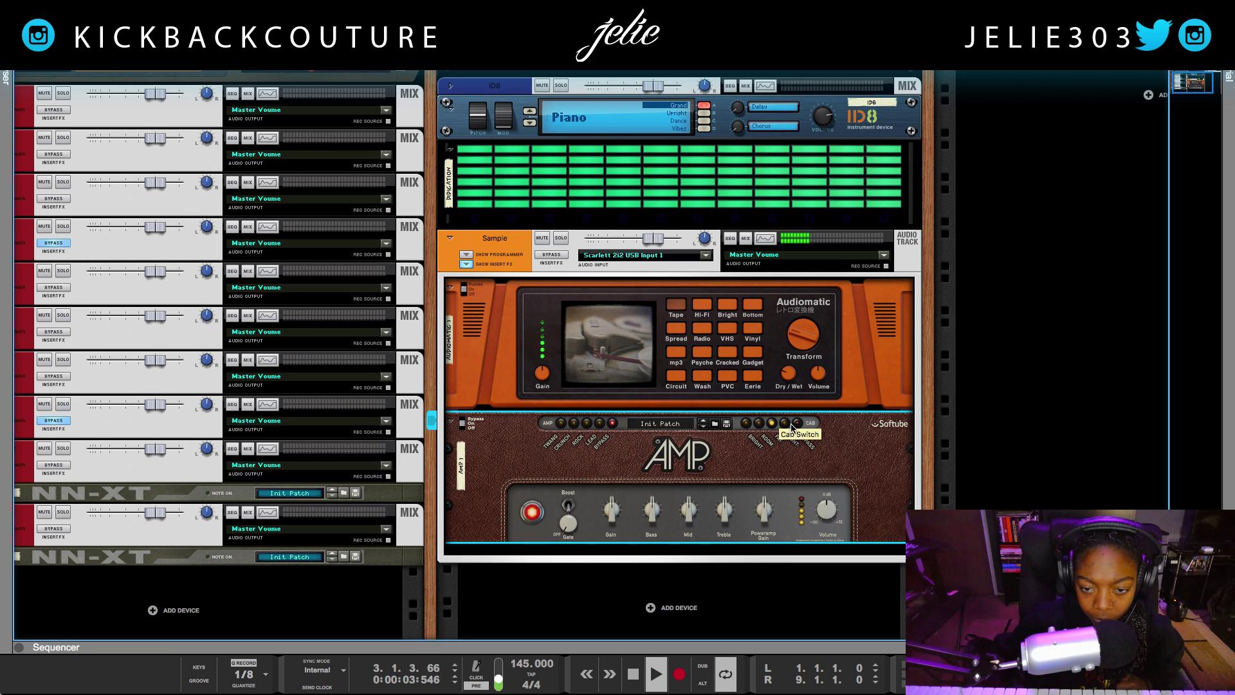
{"action": "left_click", "coordinate": [787, 425]}
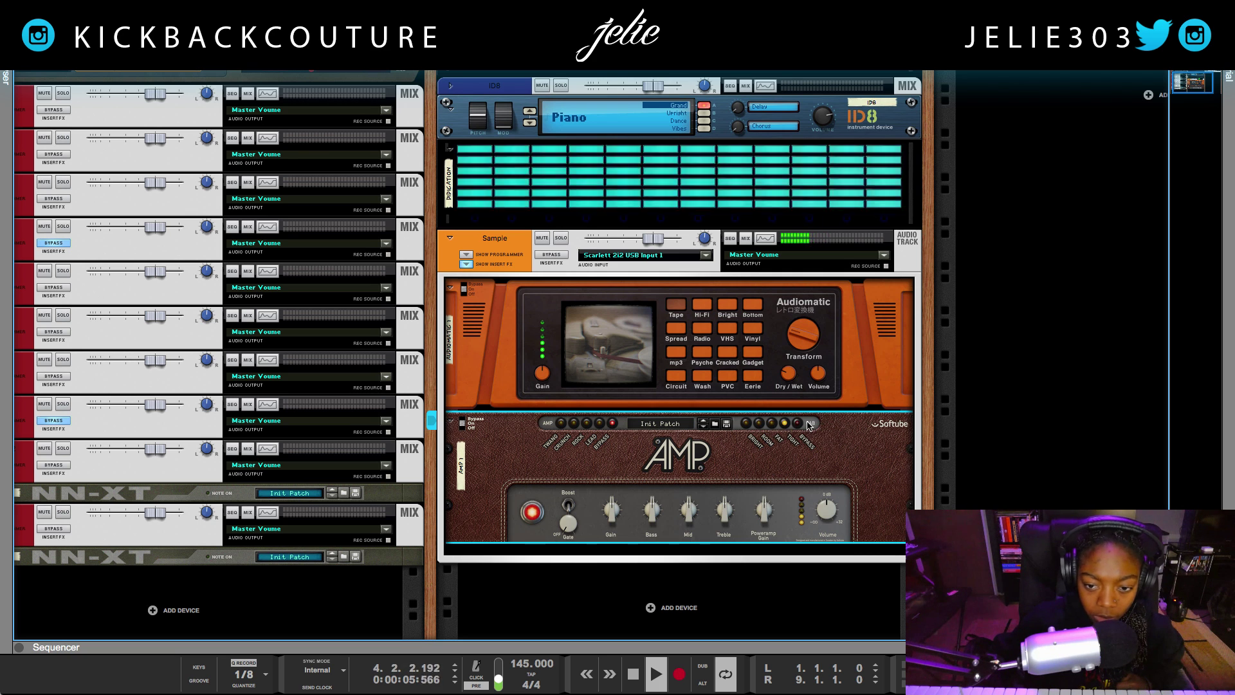
{"action": "left_click", "coordinate": [799, 425]}
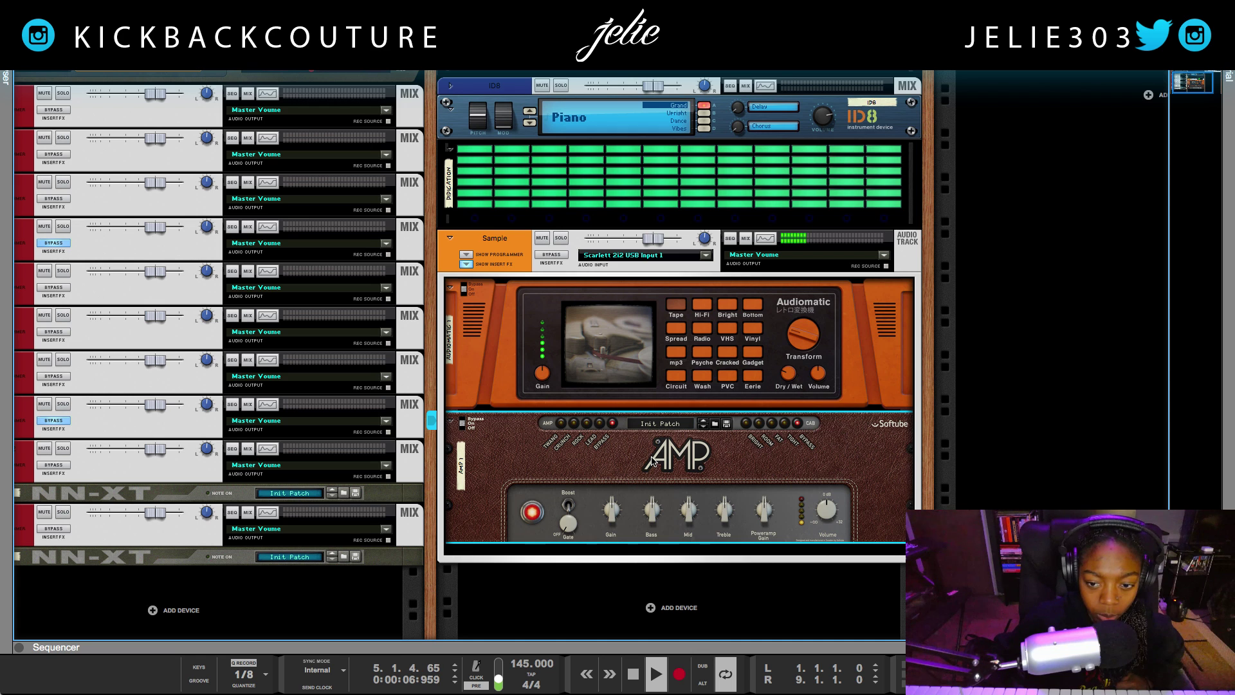
{"action": "left_click", "coordinate": [588, 426]}
{"action": "left_click", "coordinate": [588, 426]}
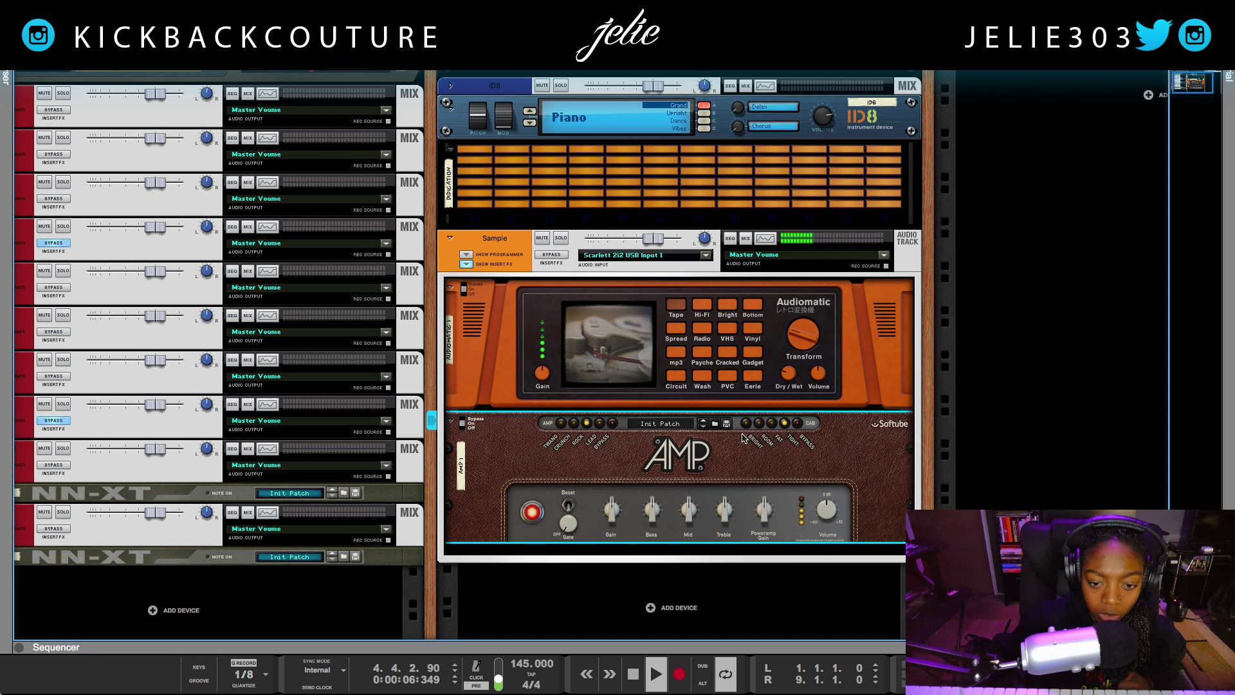
Try different Bass and Mid settings on the Softube Amp and return both controls to neutral
{"action": "left_click_drag", "start_coordinate": [653, 505], "coordinate": [641, 553]}
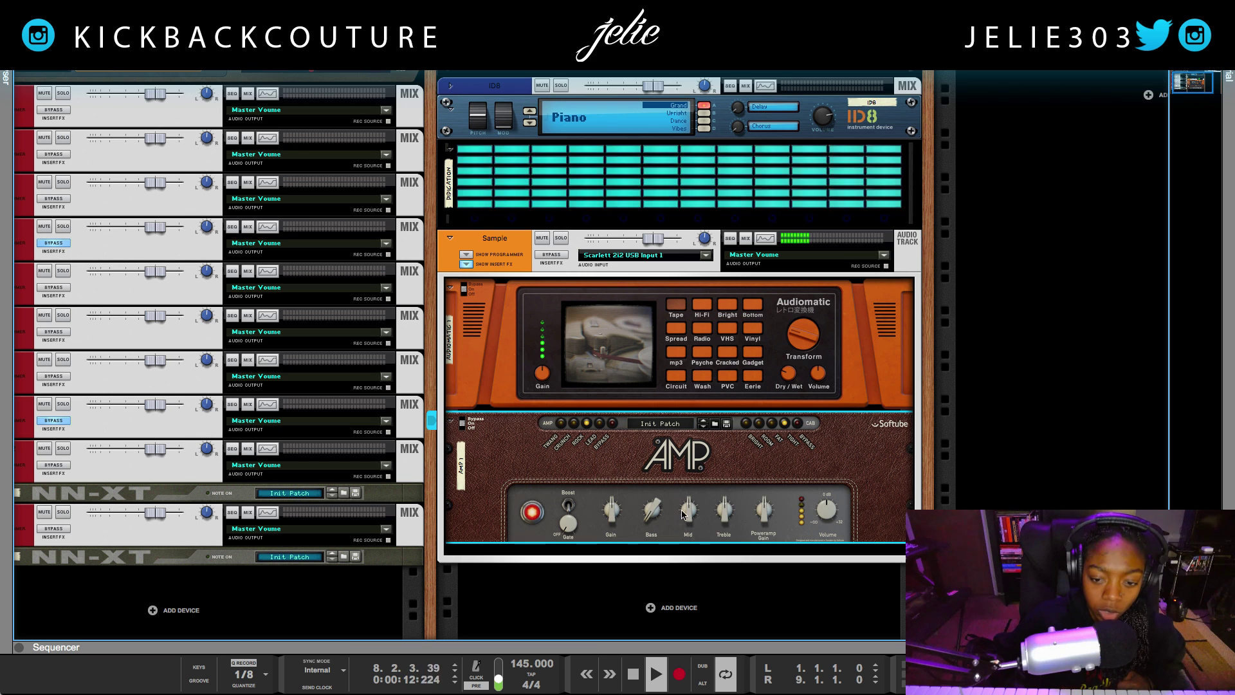
{"action": "left_click_drag", "start_coordinate": [685, 514], "coordinate": [692, 539]}
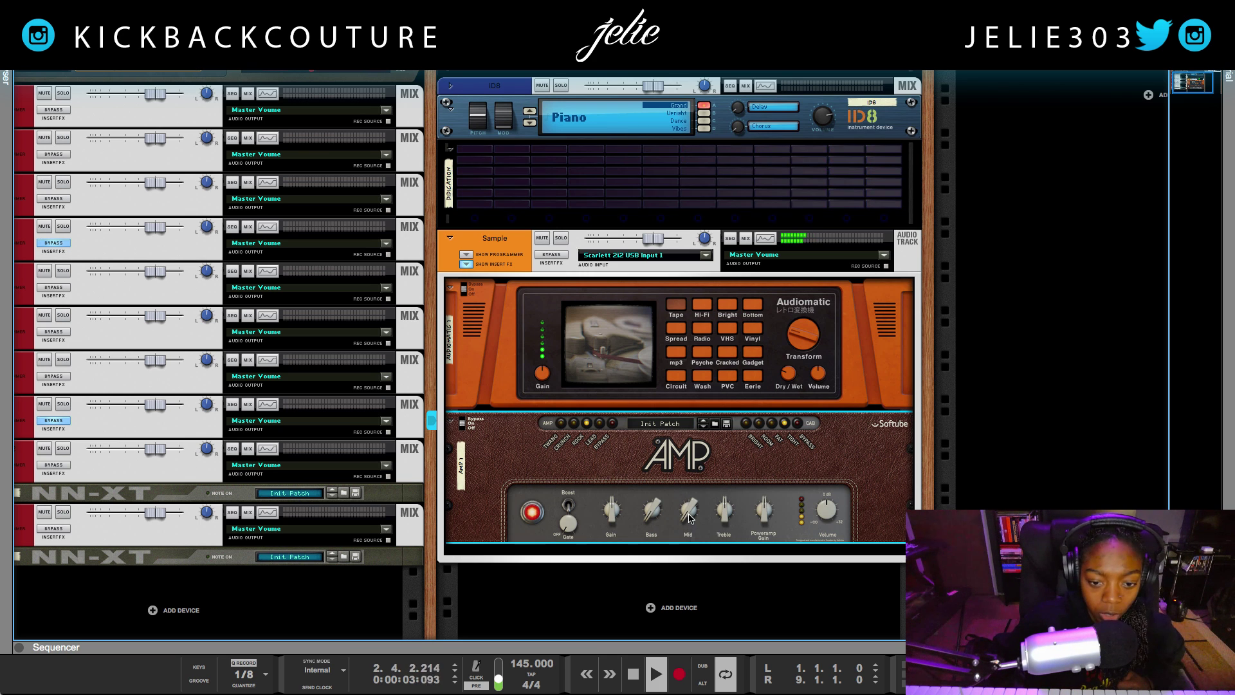
{"action": "mouse_move", "coordinate": [689, 517]}
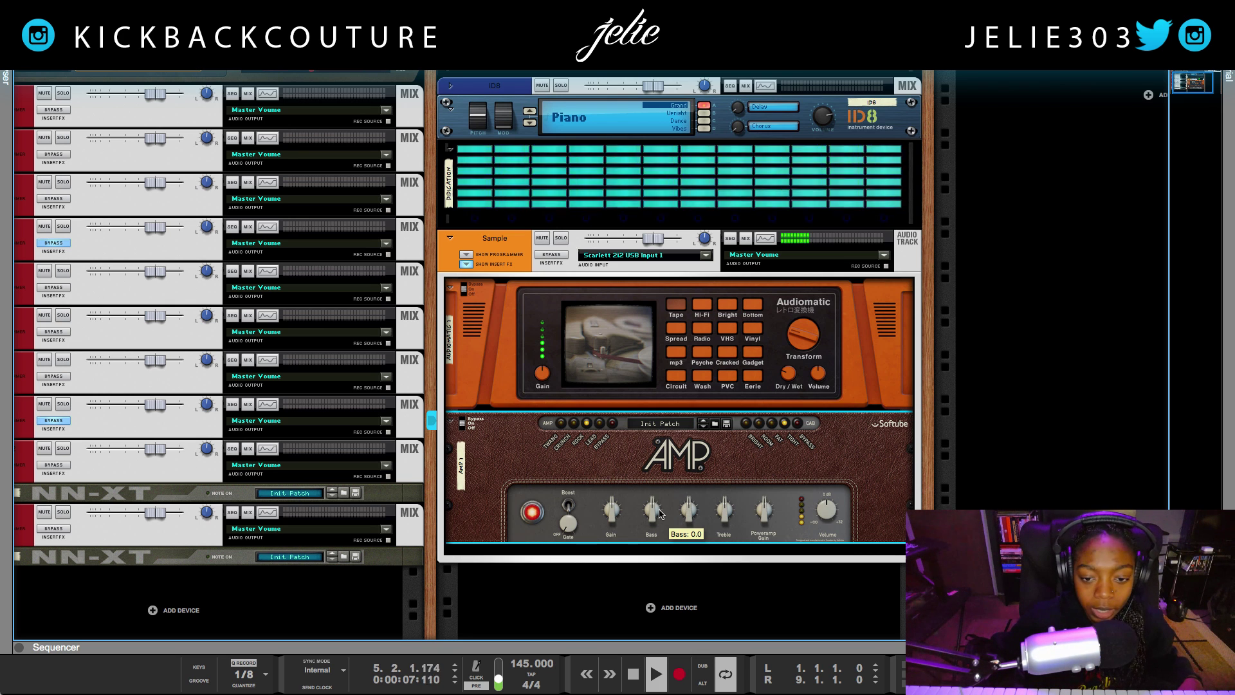
Try a high-pass filter at about 588 Hz in the Sample channel's Spectrum EQ, and switch the filter off again
{"action": "left_click", "coordinate": [765, 240]}
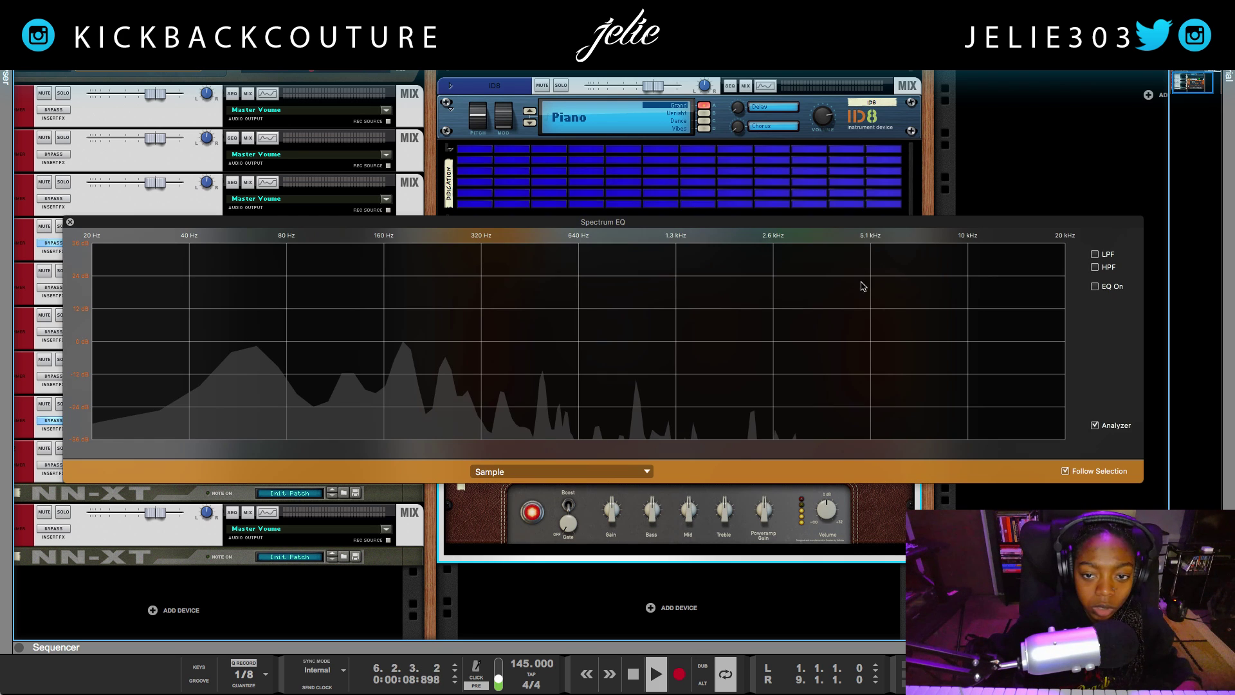
{"action": "left_click", "coordinate": [1094, 266]}
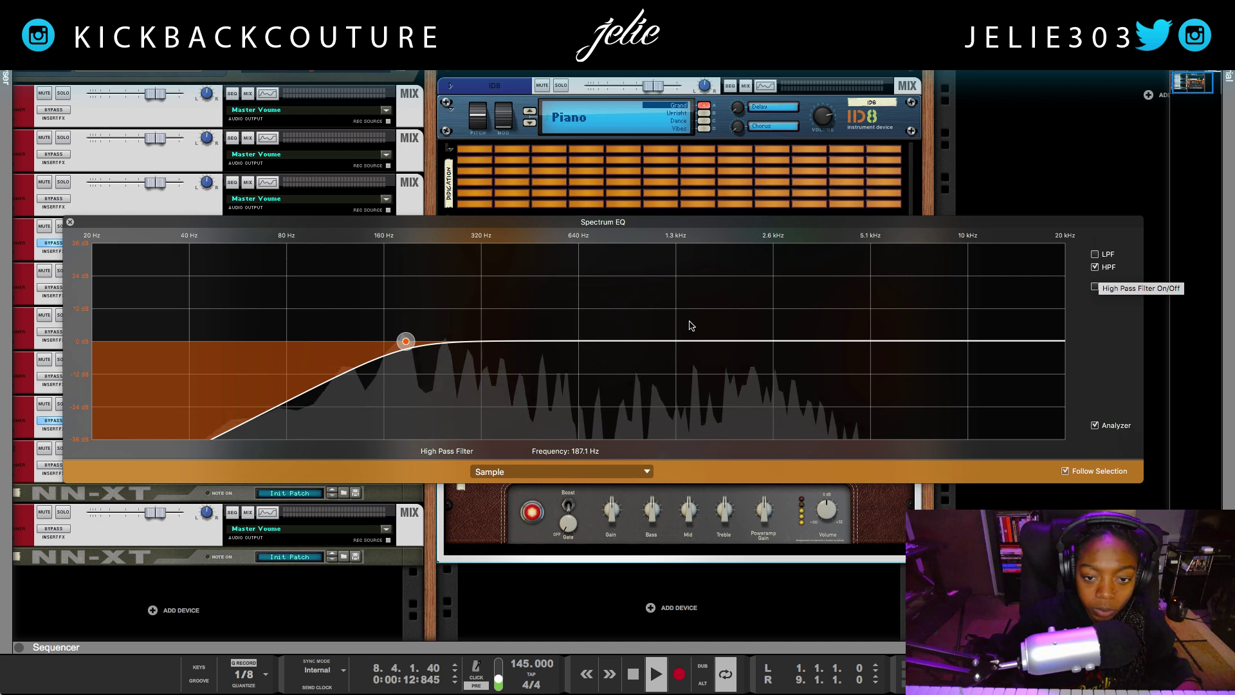
{"action": "left_click_drag", "start_coordinate": [408, 343], "coordinate": [570, 347]}
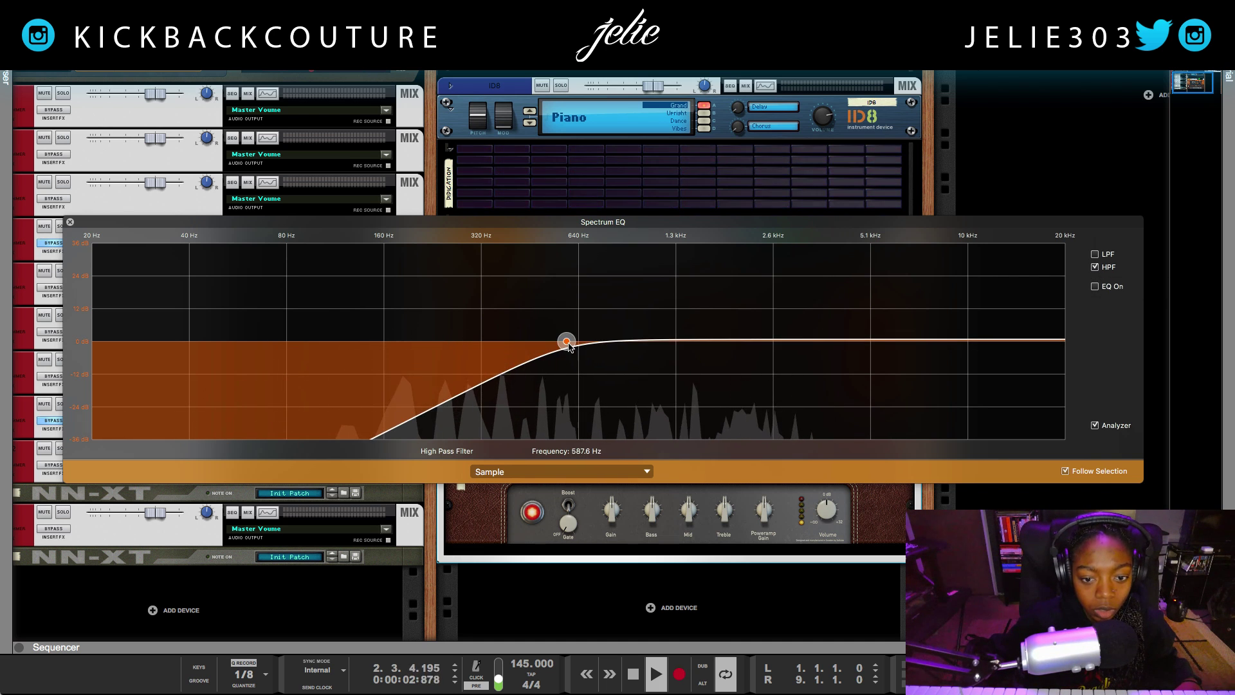
{"action": "left_click", "coordinate": [1095, 266]}
Add the Isolate-X effect from Turn2on Software below the Softube Amp in the Sample track's insert section
{"action": "left_click", "coordinate": [660, 559]}
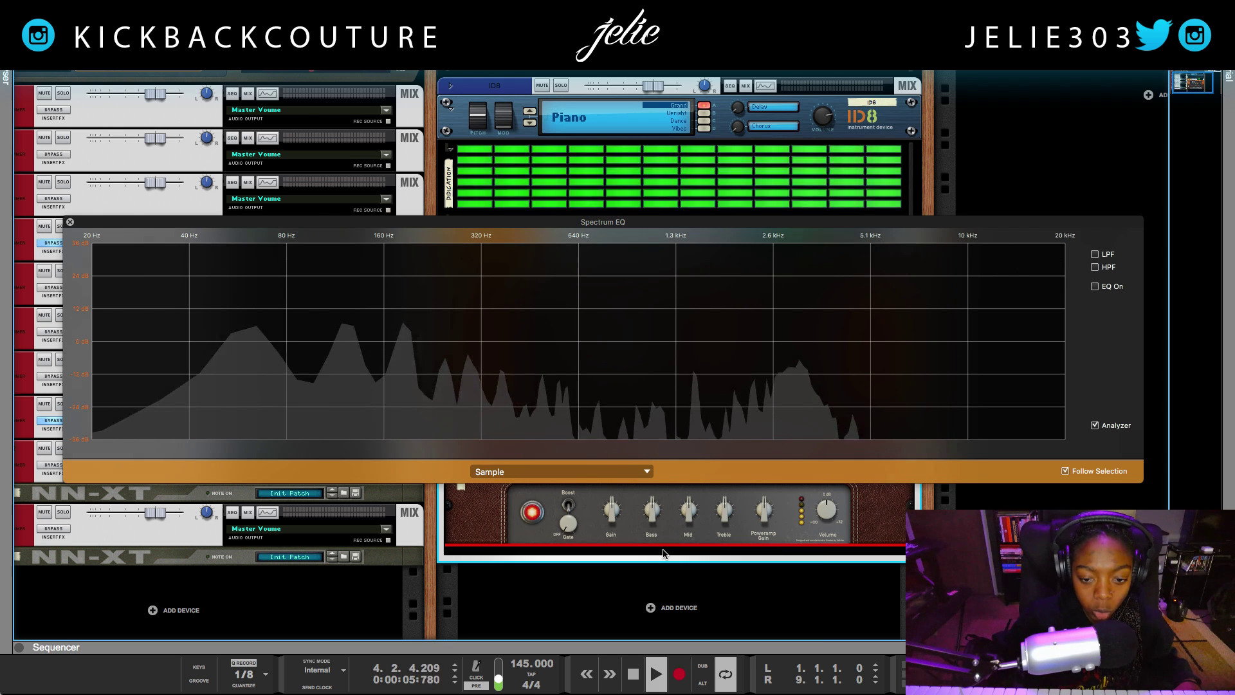
{"action": "right_click", "coordinate": [662, 557]}
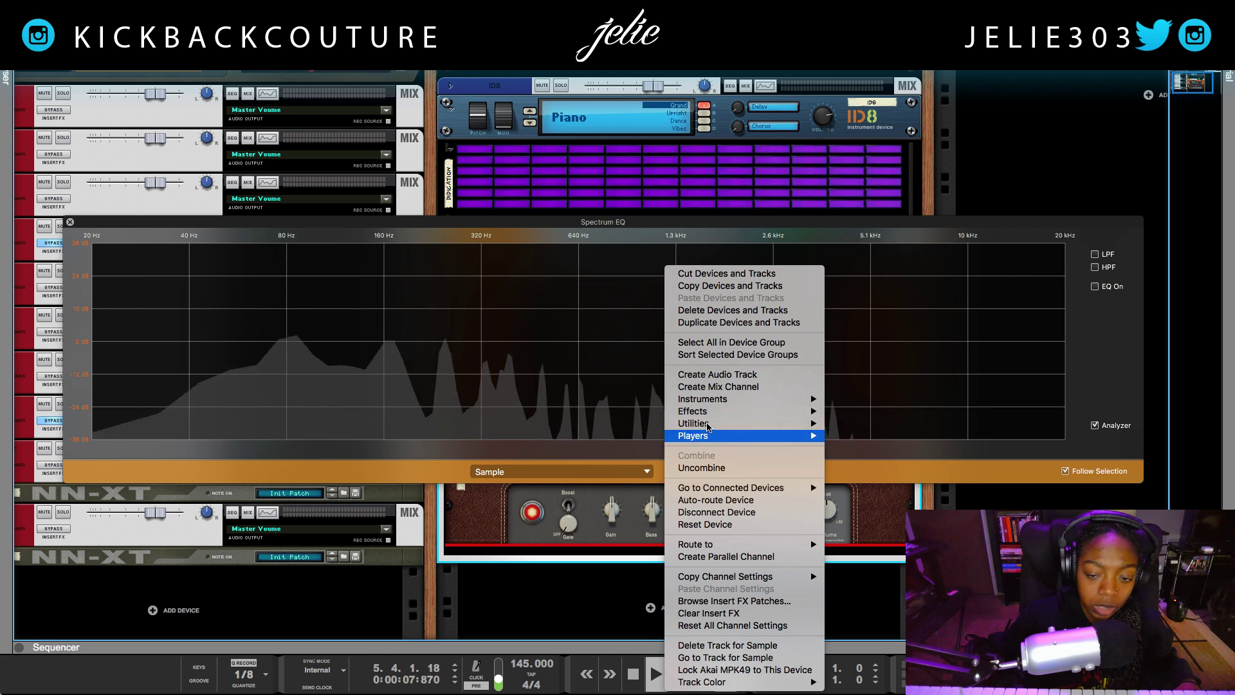
{"action": "mouse_move", "coordinate": [711, 412]}
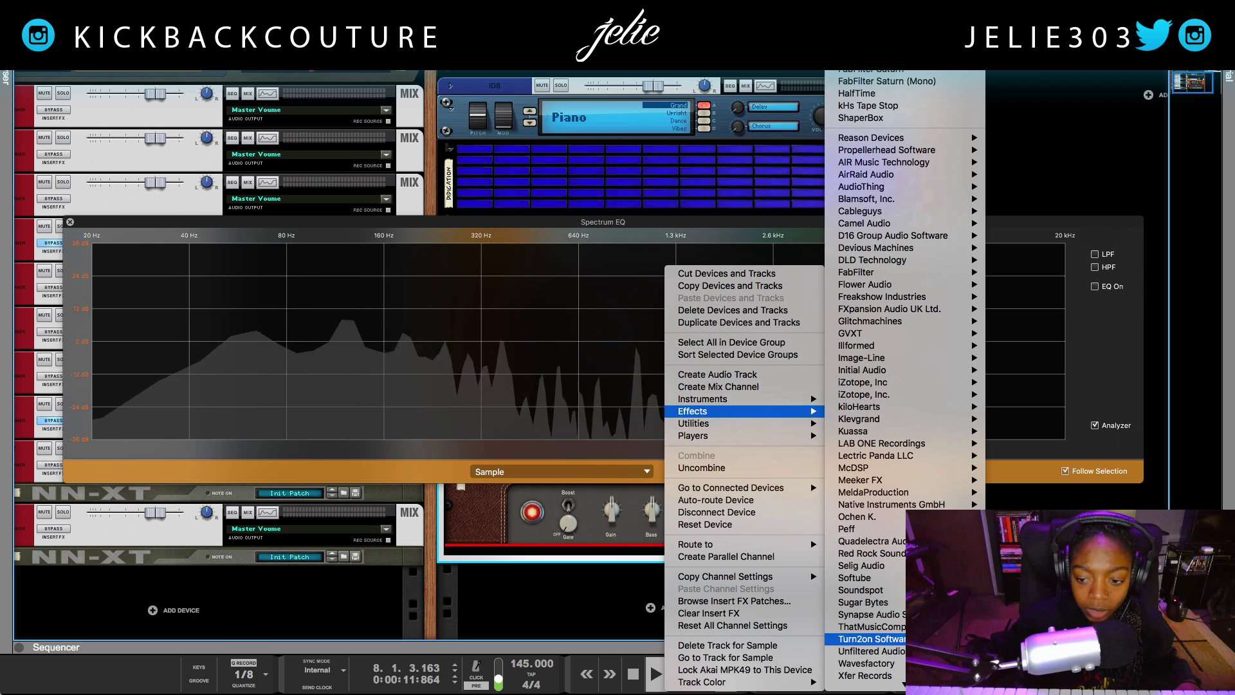
{"action": "left_click", "coordinate": [1016, 639]}
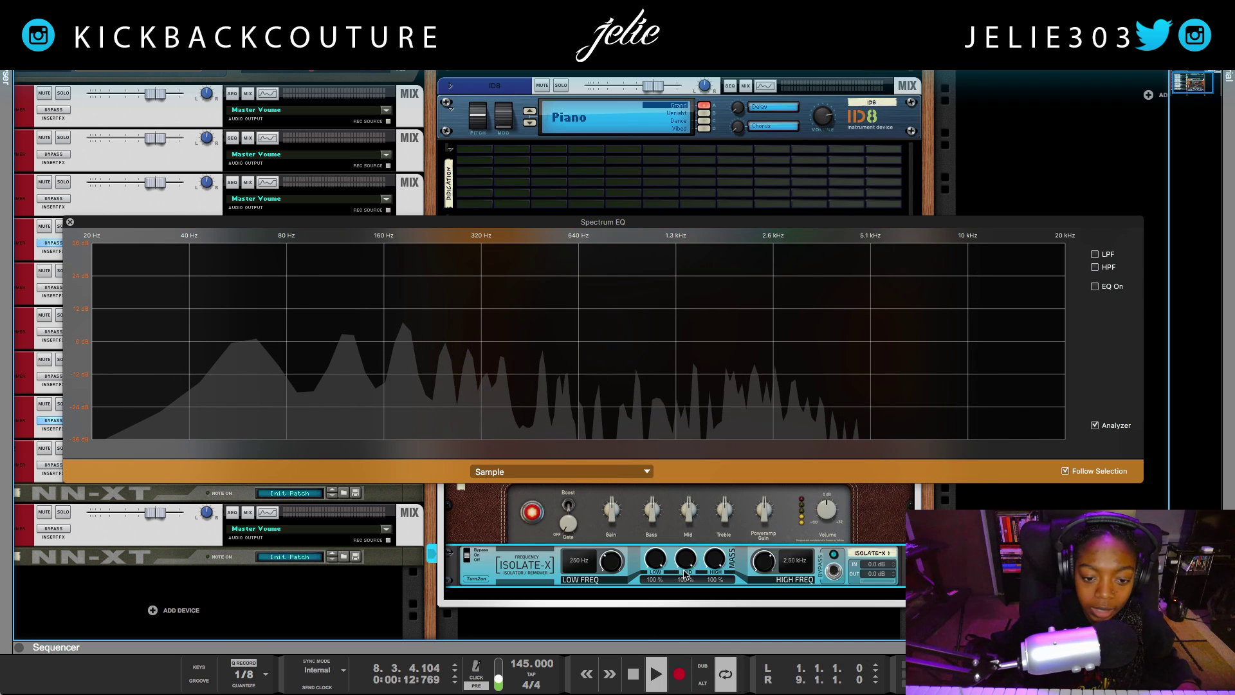
Set the Isolate-X's Low Mass to 0% and adjust its Low Frequency to about 310 Hz
{"action": "left_click_drag", "start_coordinate": [656, 559], "coordinate": [676, 641]}
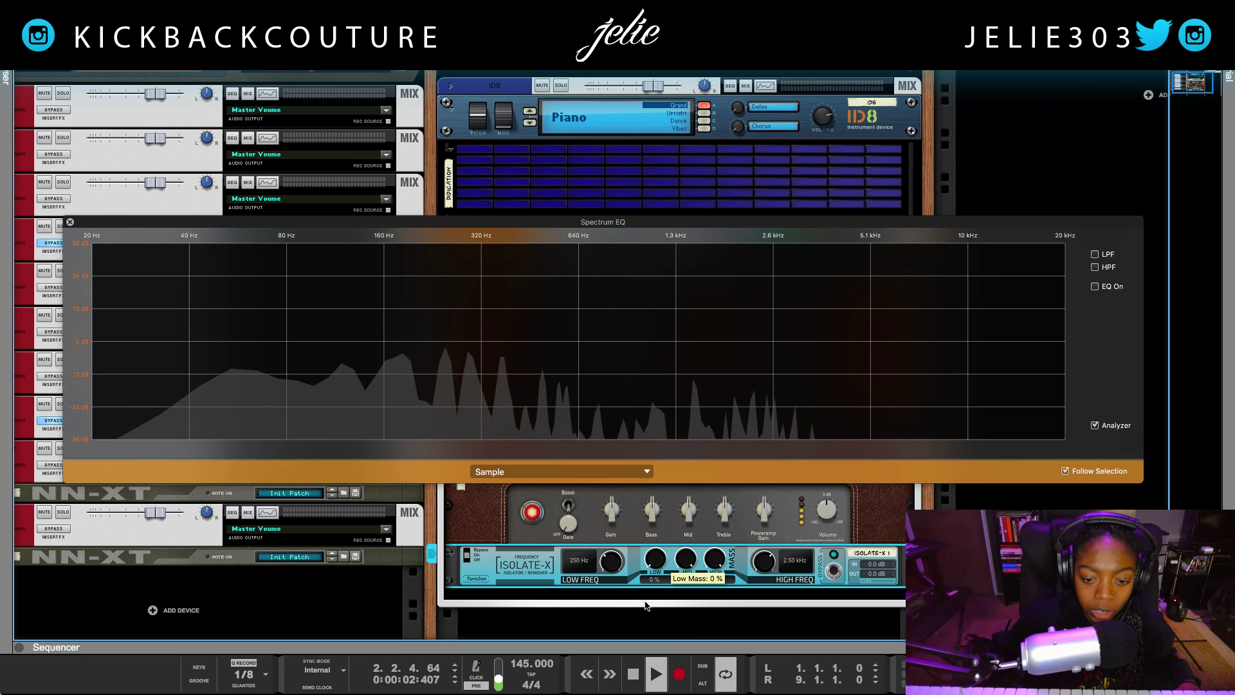
{"action": "left_click_drag", "start_coordinate": [610, 573], "coordinate": [609, 568]}
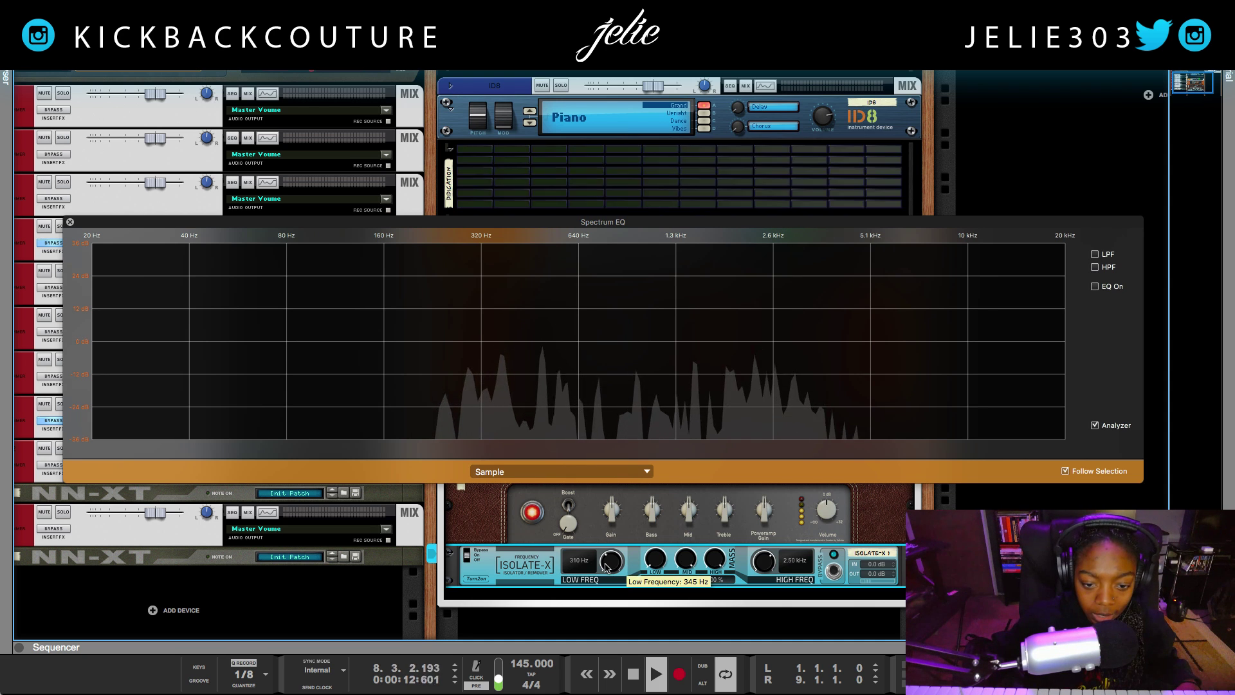
{"action": "left_click_drag", "start_coordinate": [606, 567], "coordinate": [640, 583]}
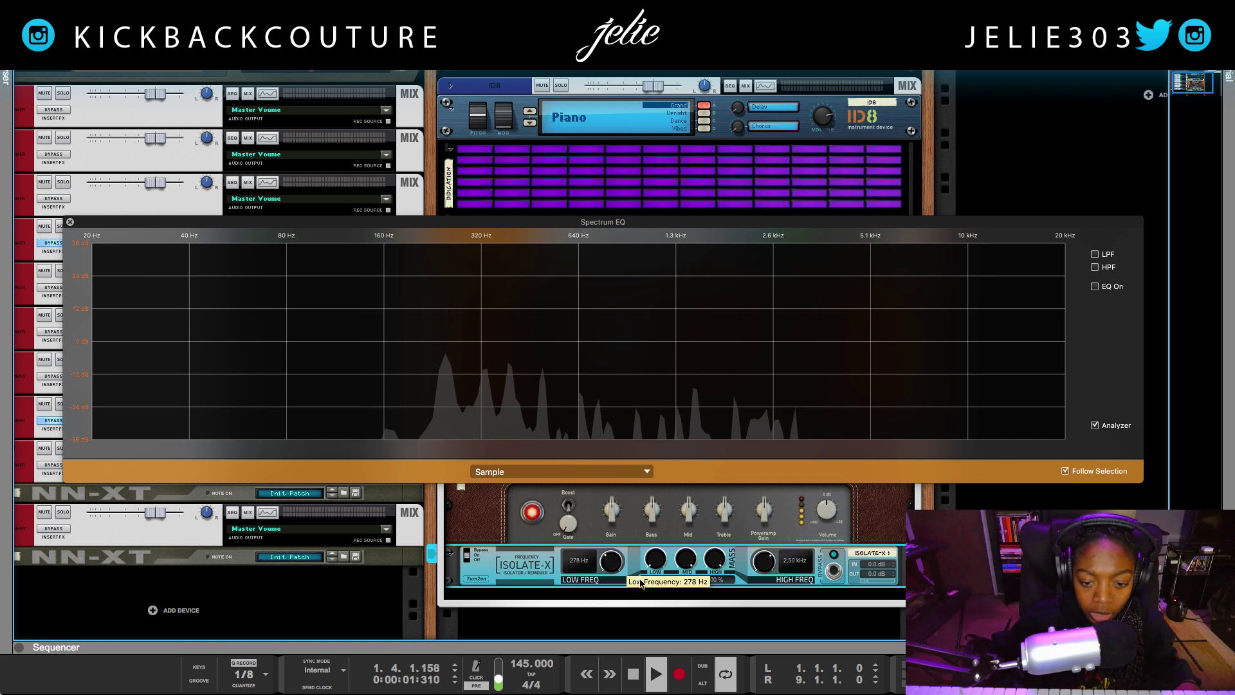
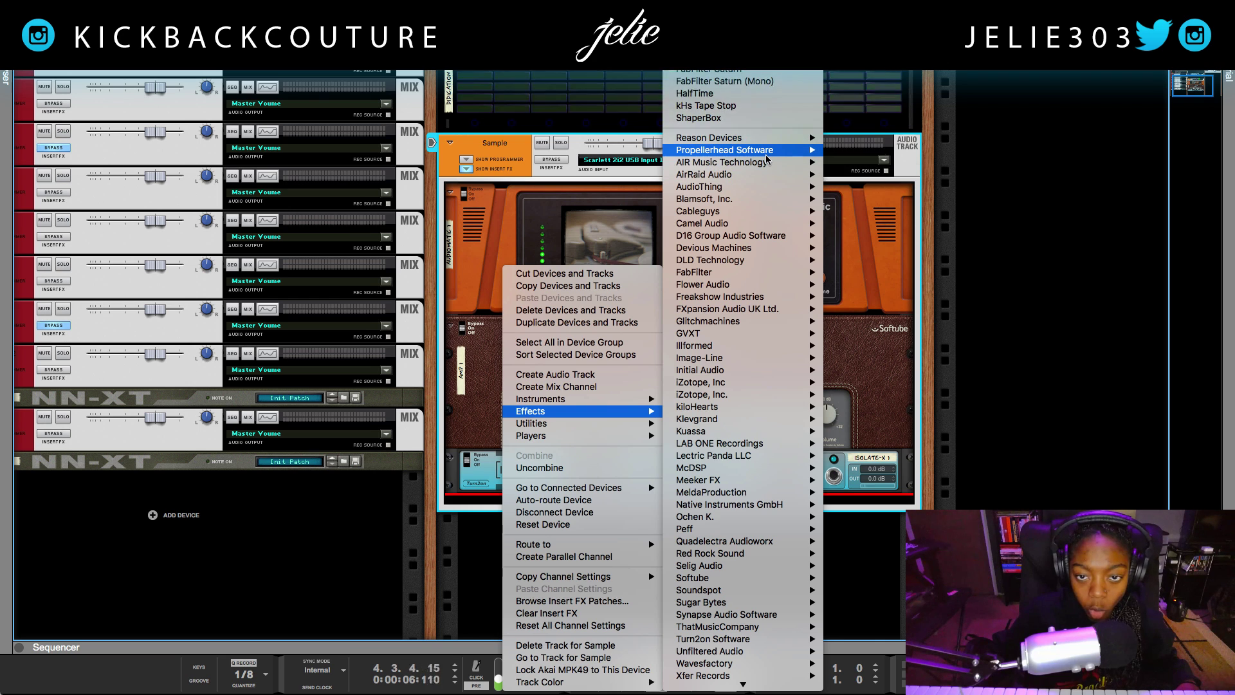
Add a Synchronous Effect Modulator from the Reason Devices effects below the Isolate-X in the Sample track's insert section
{"action": "mouse_move", "coordinate": [769, 143]}
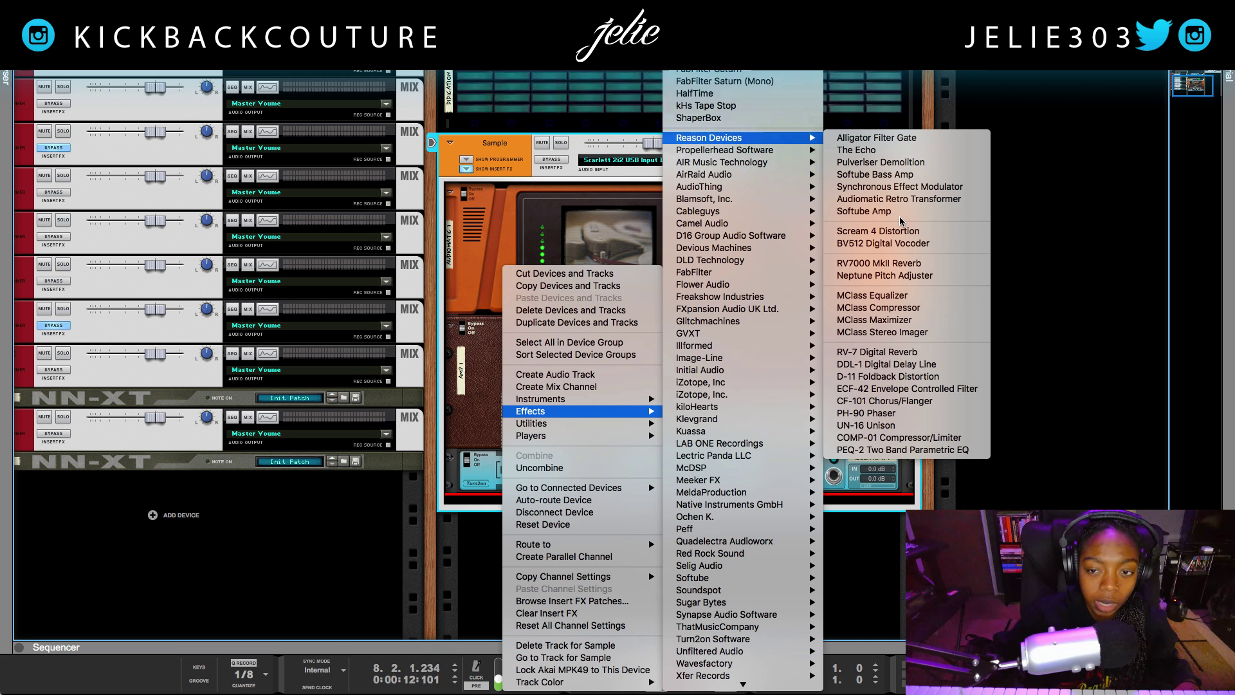
{"action": "left_click", "coordinate": [916, 187]}
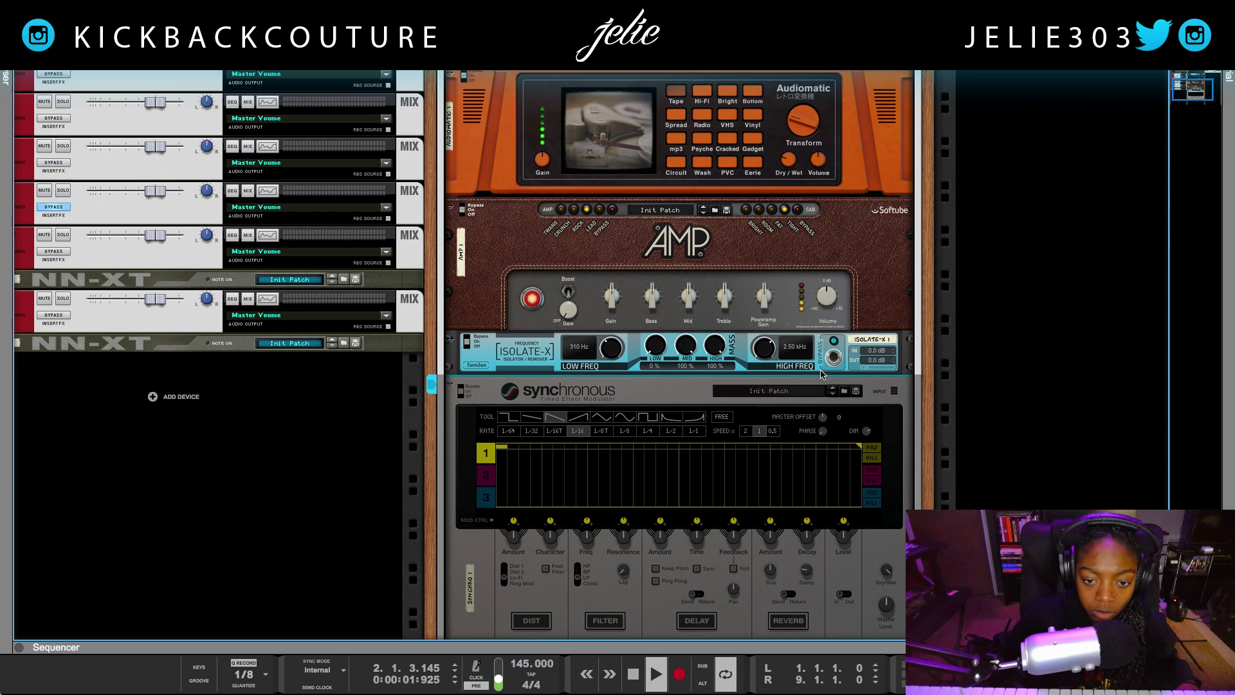
{"action": "scroll", "coordinate": [621, 515], "scroll_direction": "down", "scroll_amount": 3}
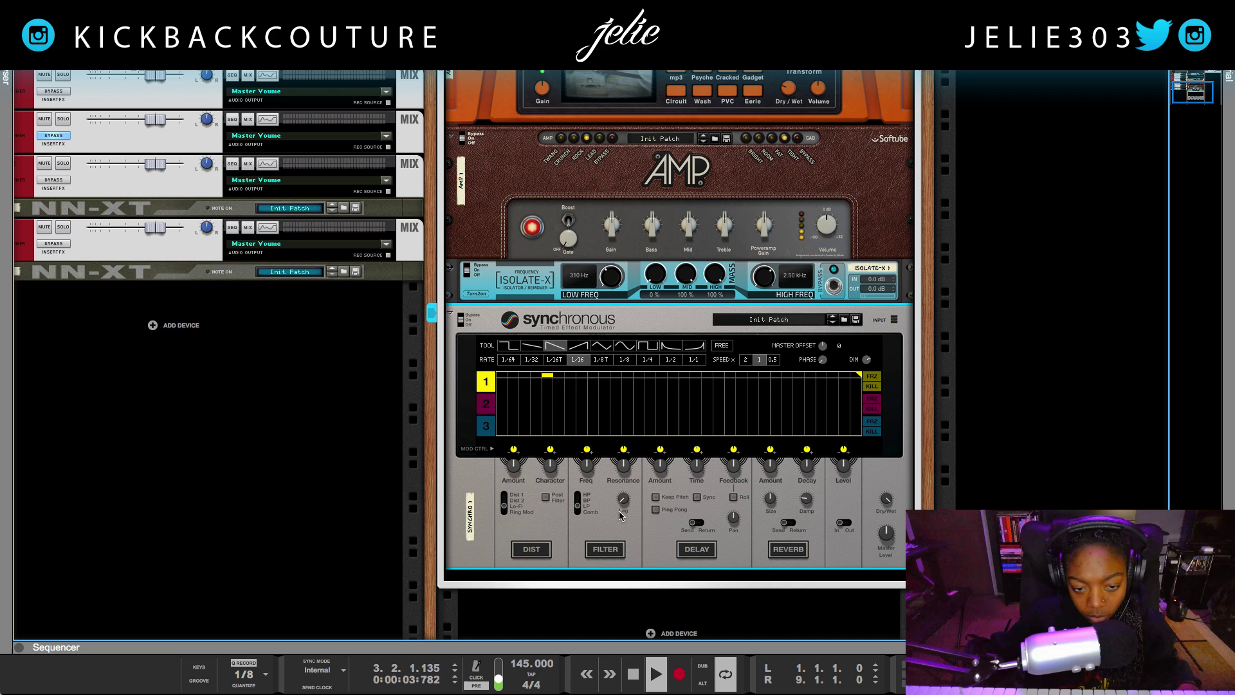
Enable the Synchronous distortion section and draw curve 1 at high level across its first half with the step tool
{"action": "left_click", "coordinate": [532, 550]}
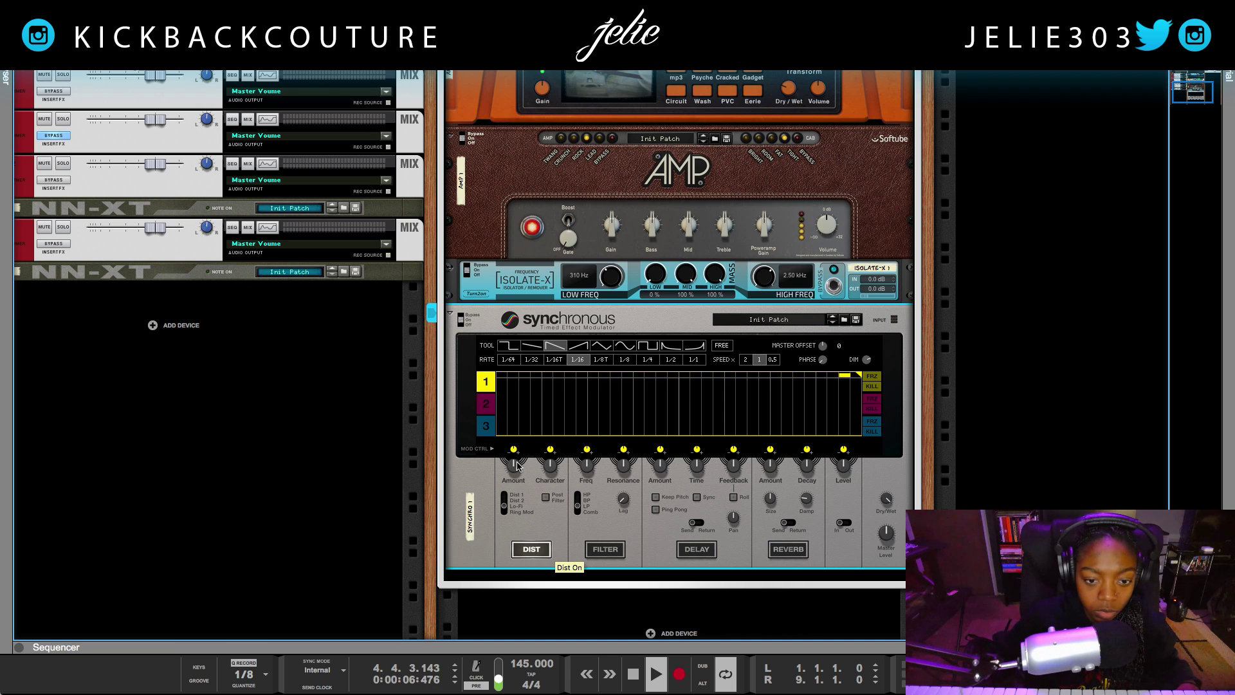
{"action": "left_click", "coordinate": [508, 347]}
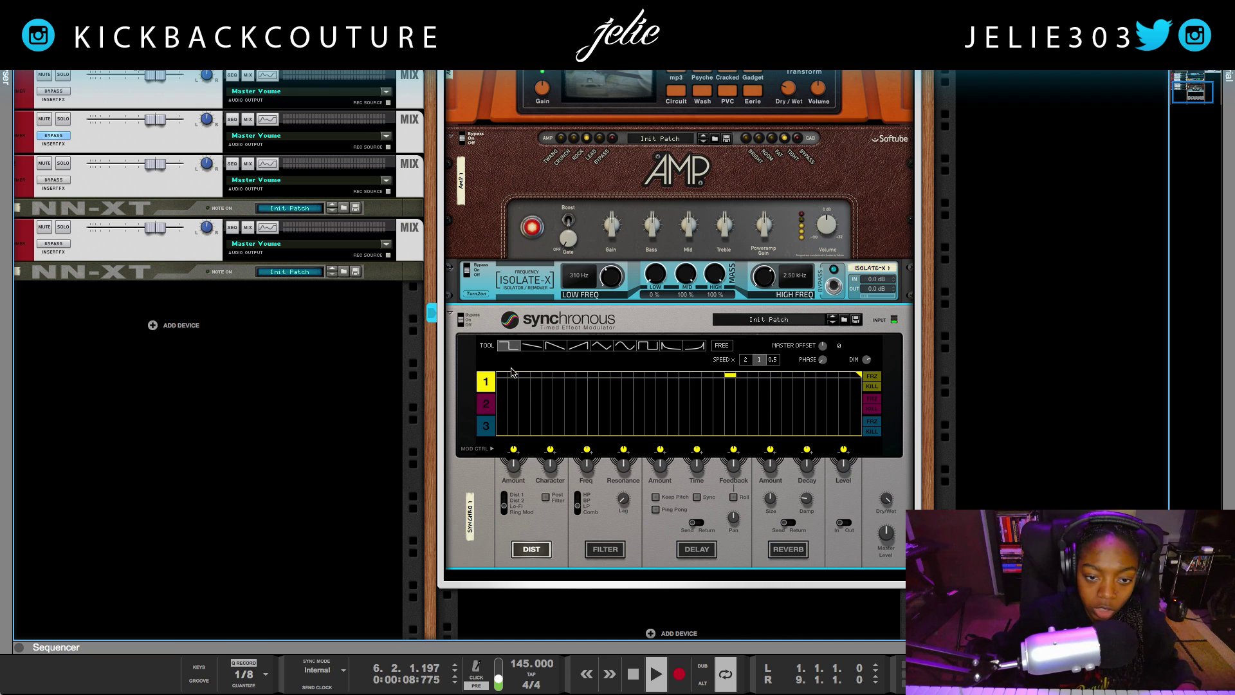
{"action": "mouse_move", "coordinate": [523, 384]}
{"action": "left_mouse_down"}
{"action": "mouse_move", "coordinate": [549, 380]}
{"action": "mouse_move", "coordinate": [509, 368]}
{"action": "mouse_move", "coordinate": [669, 361]}
{"action": "left_mouse_up"}
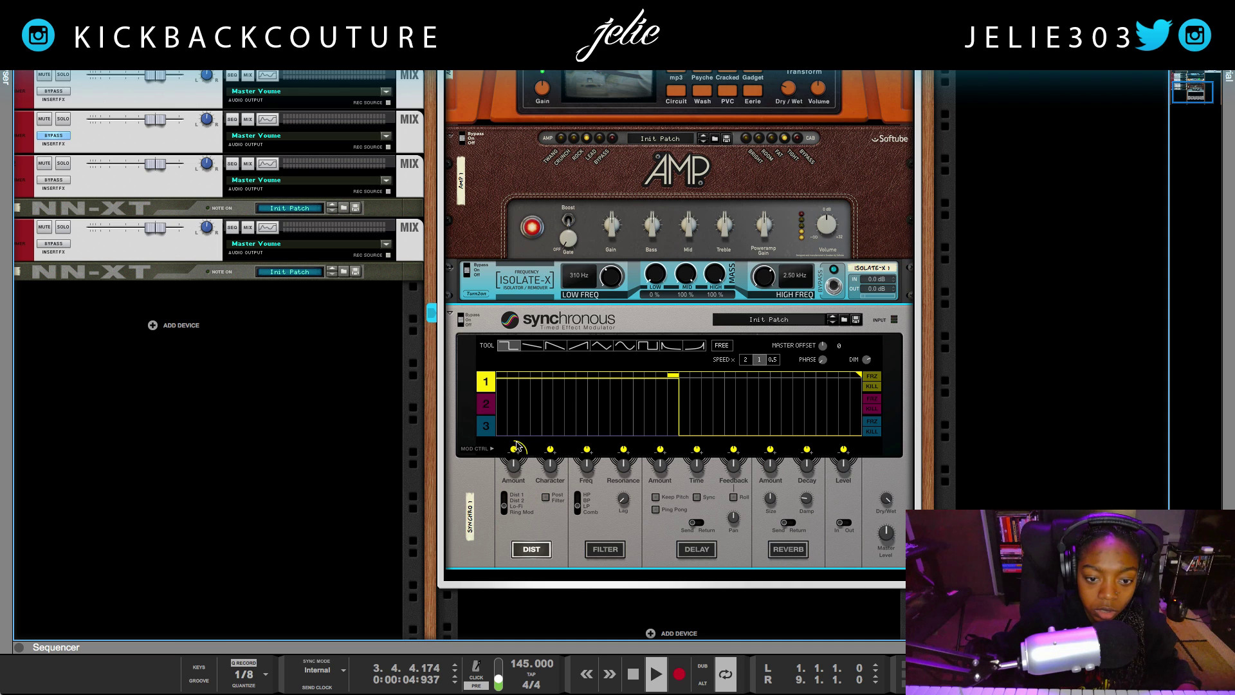
Apply curve 1's modulation to the distortion's Amount and Character, and adjust the Amount setting
{"action": "mouse_move", "coordinate": [514, 470]}
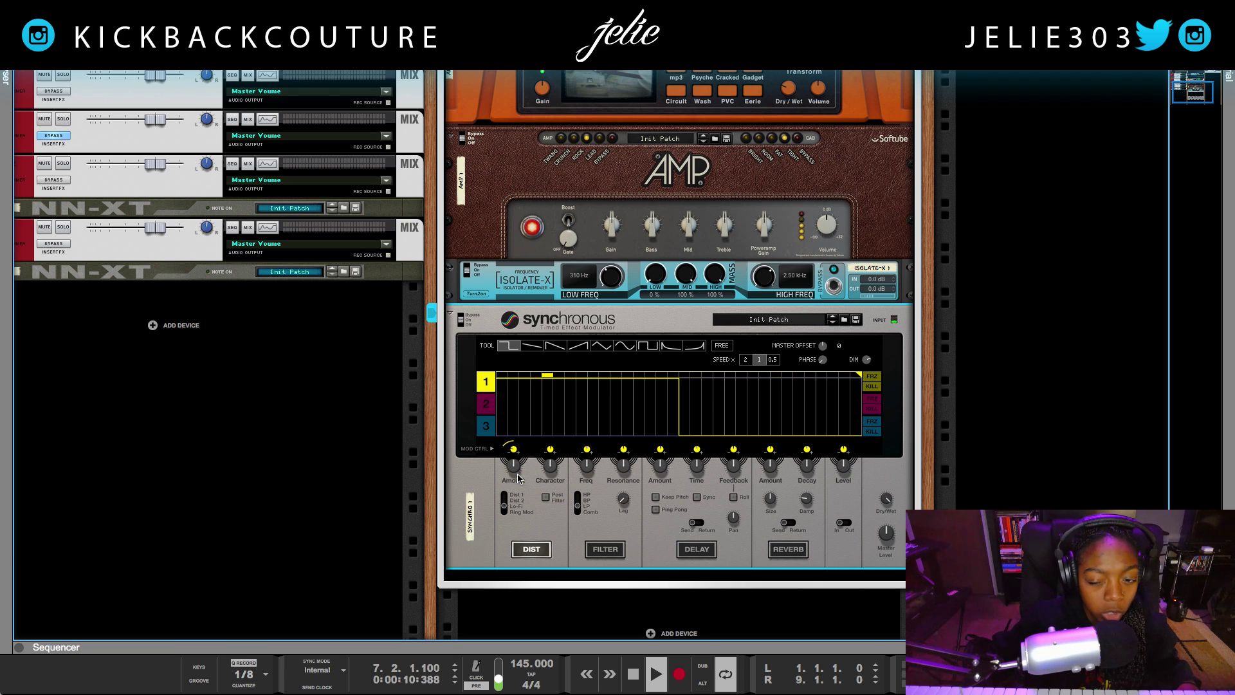
{"action": "left_click_drag", "start_coordinate": [513, 470], "coordinate": [515, 471]}
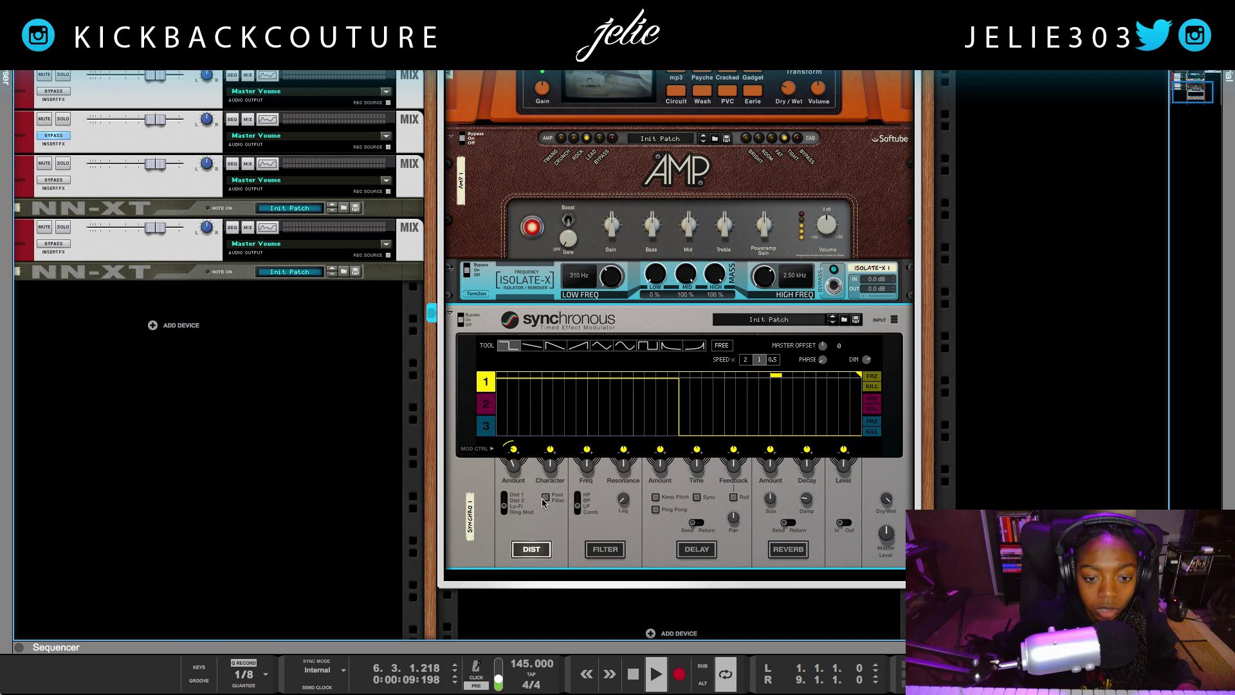
{"action": "mouse_move", "coordinate": [551, 474]}
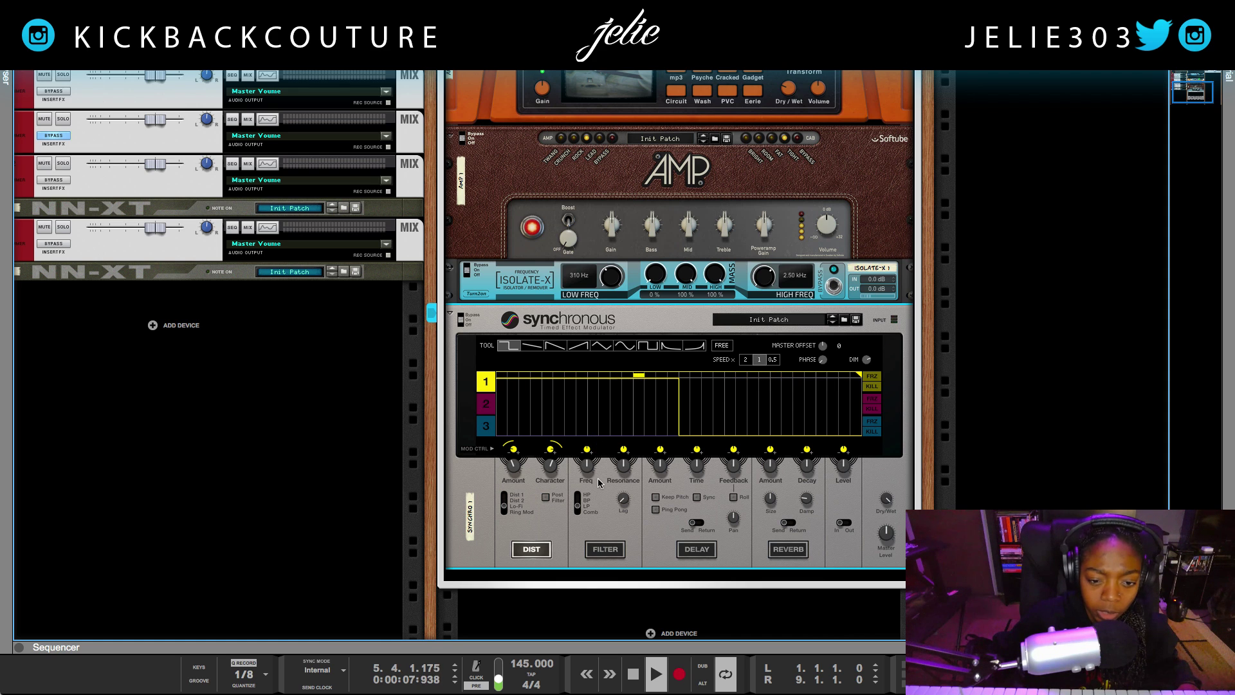
Compare modulator speeds 0.5 and 1, and cut curve 1's high section into two four-step pulses separated by a gap
{"action": "left_click", "coordinate": [772, 360]}
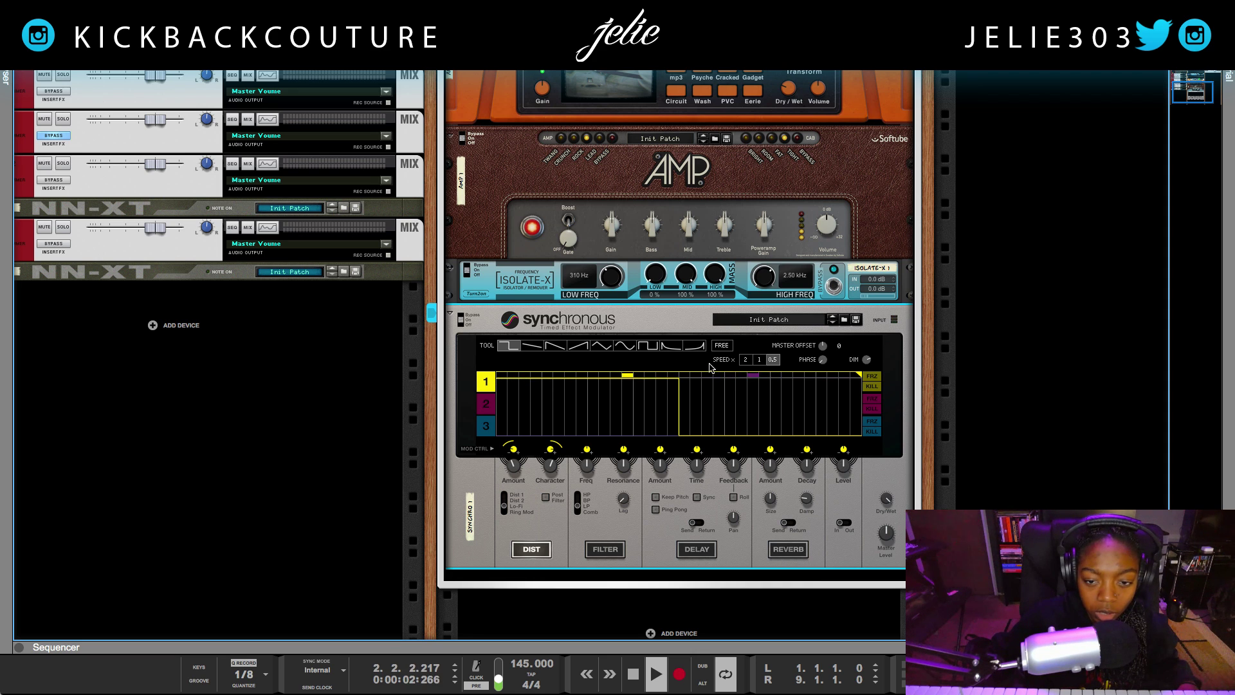
{"action": "left_click", "coordinate": [759, 359]}
{"action": "left_click", "coordinate": [557, 395]}
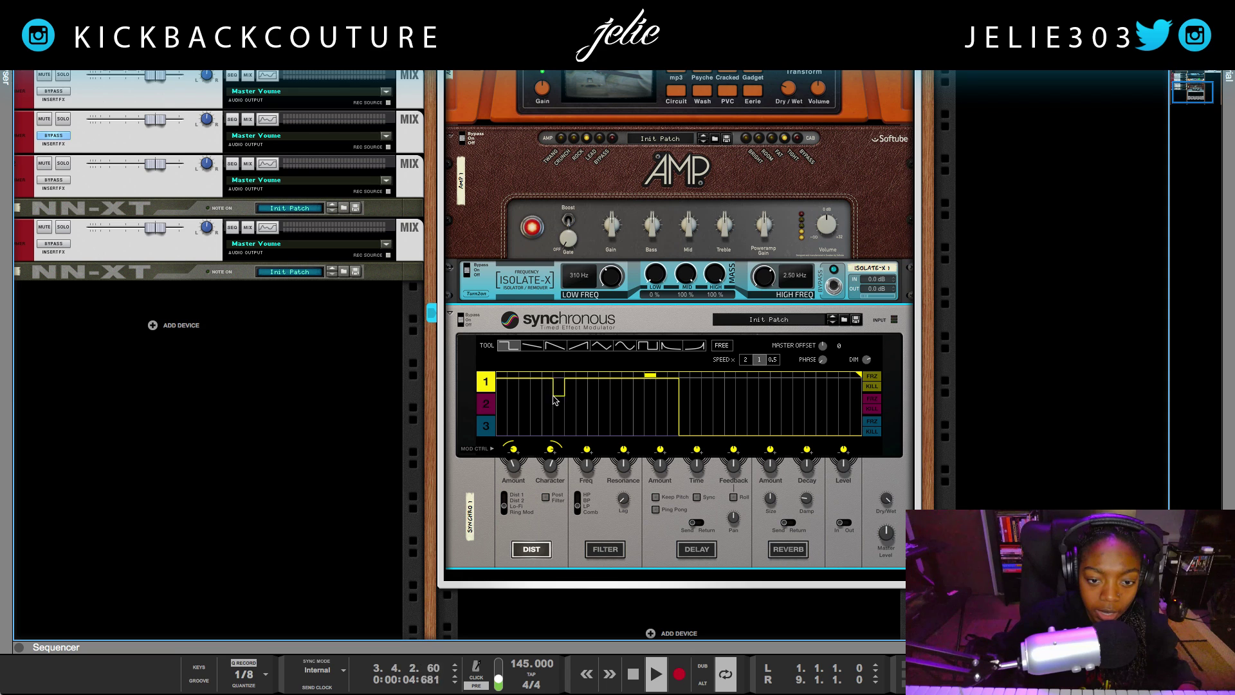
{"action": "mouse_move", "coordinate": [556, 399]}
{"action": "left_mouse_down"}
{"action": "mouse_move", "coordinate": [555, 444]}
{"action": "mouse_move", "coordinate": [578, 441]}
{"action": "left_mouse_up"}
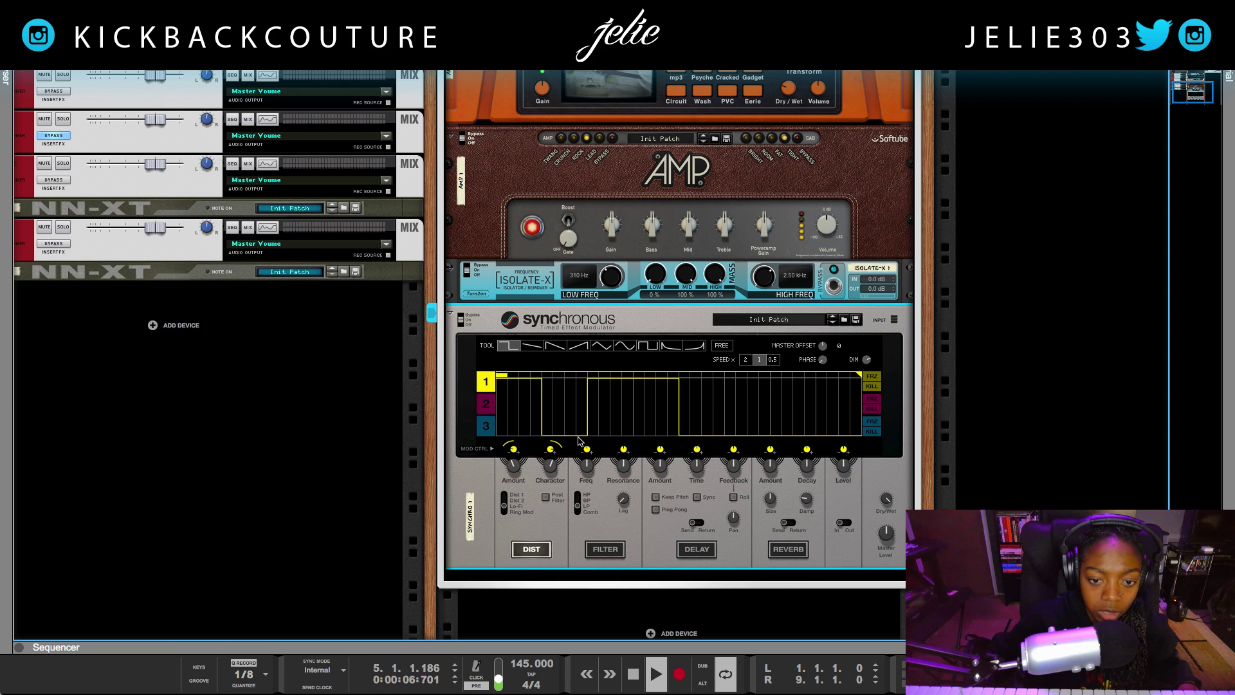
{"action": "mouse_move", "coordinate": [637, 406]}
{"action": "left_mouse_down"}
{"action": "mouse_move", "coordinate": [651, 437]}
{"action": "mouse_move", "coordinate": [640, 438]}
{"action": "mouse_move", "coordinate": [677, 445]}
{"action": "left_mouse_up"}
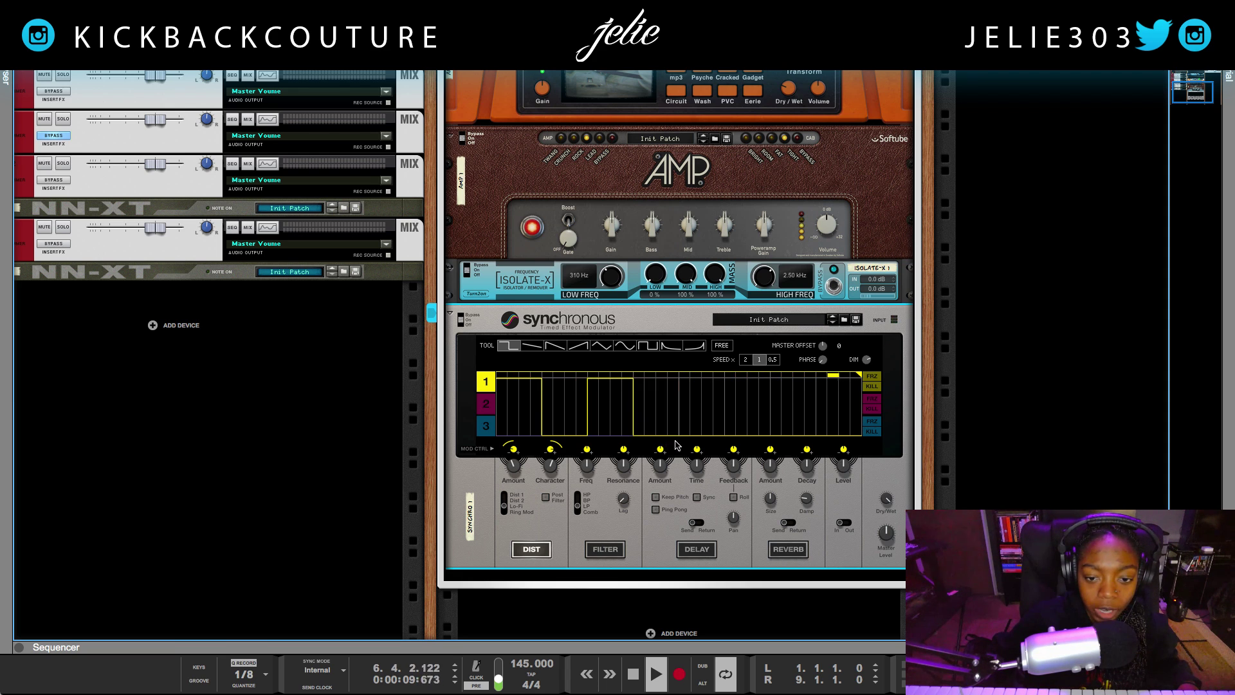
Set the modulator speed to 2 and draw a third four-step pulse on curve 1, trying a fourth and clearing it
{"action": "left_click", "coordinate": [746, 359]}
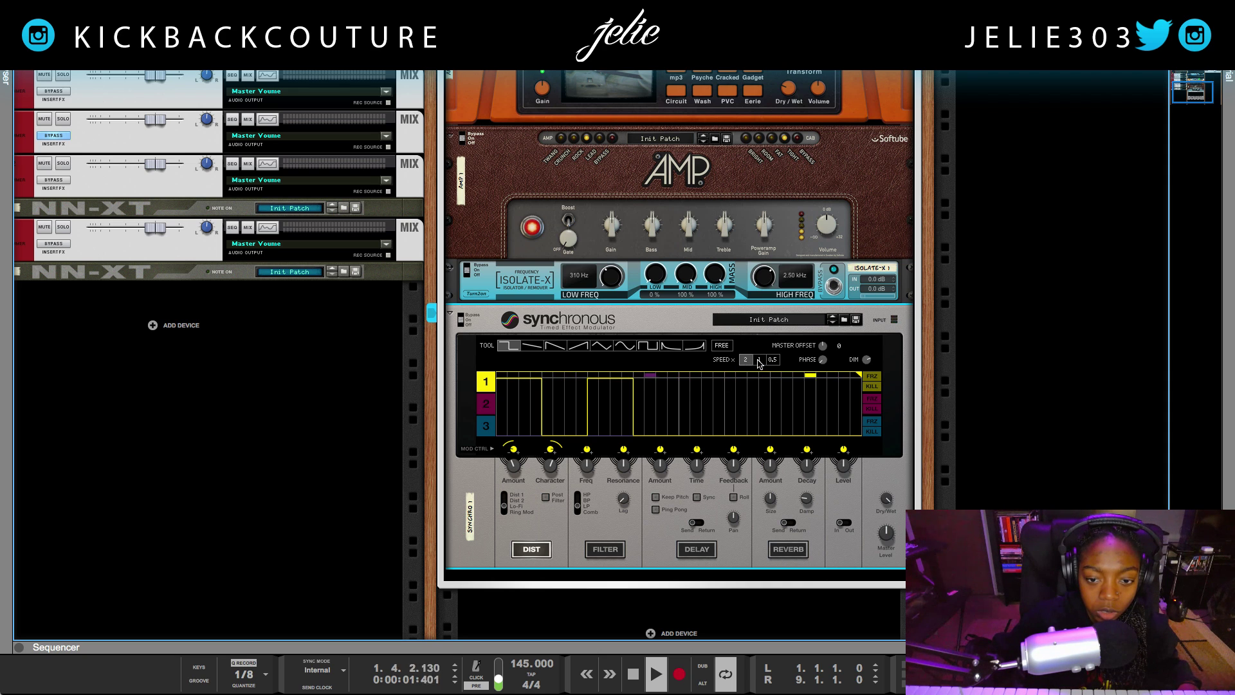
{"action": "left_click", "coordinate": [691, 384]}
{"action": "mouse_move", "coordinate": [690, 379]}
{"action": "left_mouse_down"}
{"action": "mouse_move", "coordinate": [775, 386]}
{"action": "mouse_move", "coordinate": [802, 376]}
{"action": "mouse_move", "coordinate": [778, 372]}
{"action": "mouse_move", "coordinate": [813, 378]}
{"action": "left_mouse_up"}
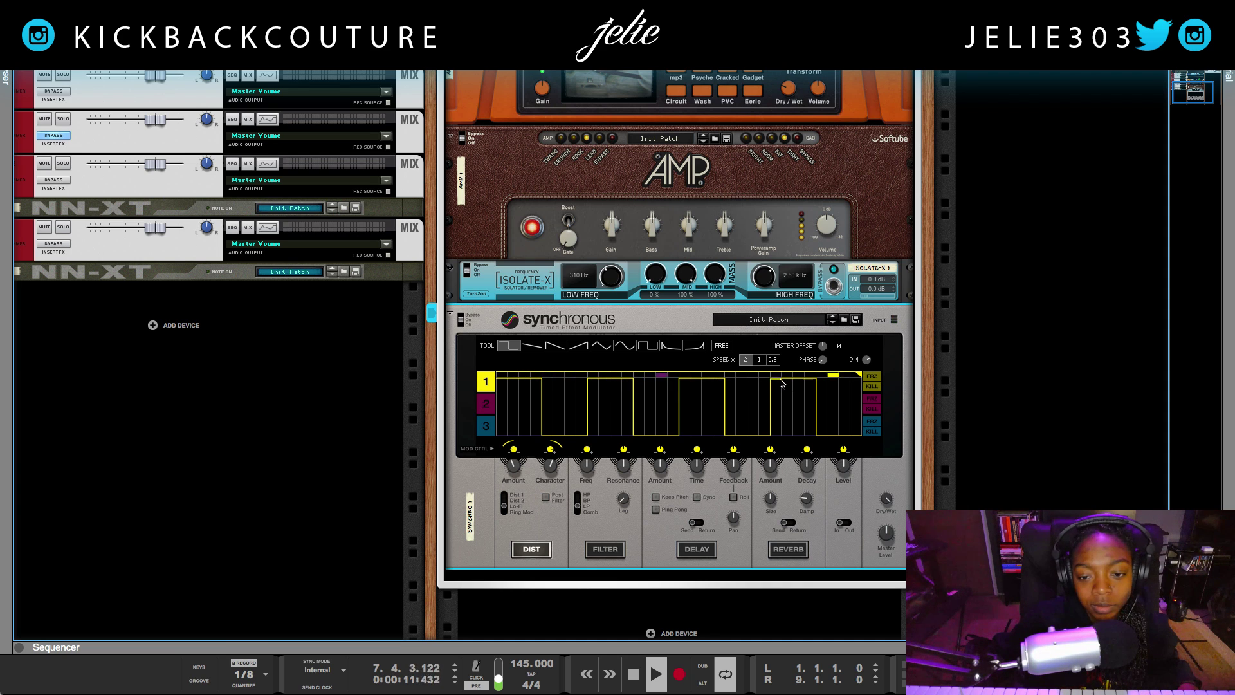
{"action": "mouse_move", "coordinate": [776, 402]}
{"action": "left_mouse_down"}
{"action": "mouse_move", "coordinate": [784, 441]}
{"action": "mouse_move", "coordinate": [825, 449]}
{"action": "left_mouse_up"}
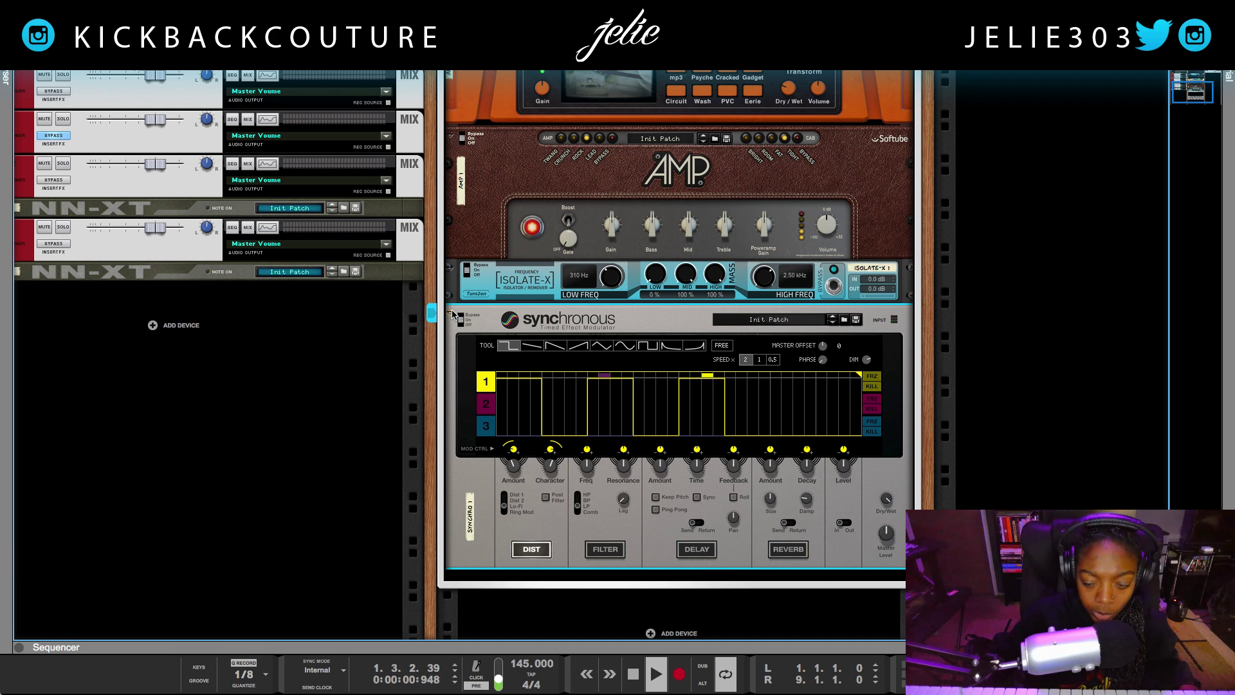
Try the different curve shape tools and draw a square wave at rate 1/16 across curve 1
{"action": "left_click", "coordinate": [532, 346]}
{"action": "left_click", "coordinate": [552, 346]}
{"action": "left_click", "coordinate": [648, 346]}
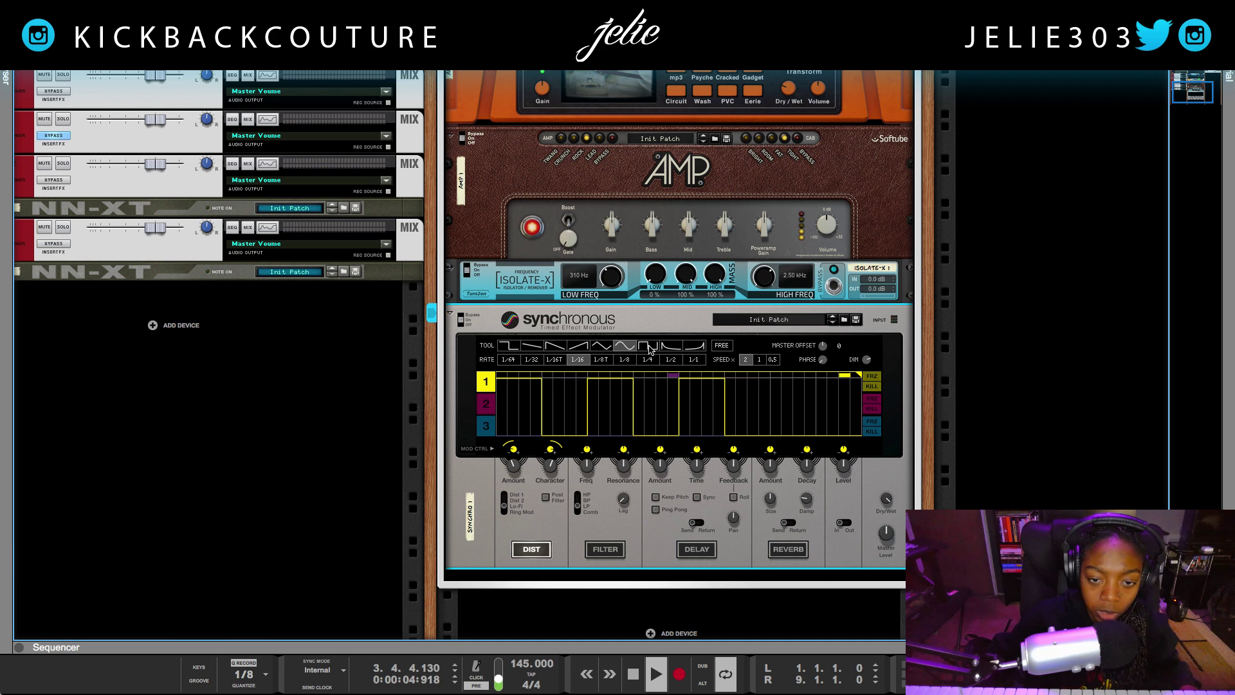
{"action": "left_click", "coordinate": [671, 346]}
{"action": "left_click", "coordinate": [695, 345]}
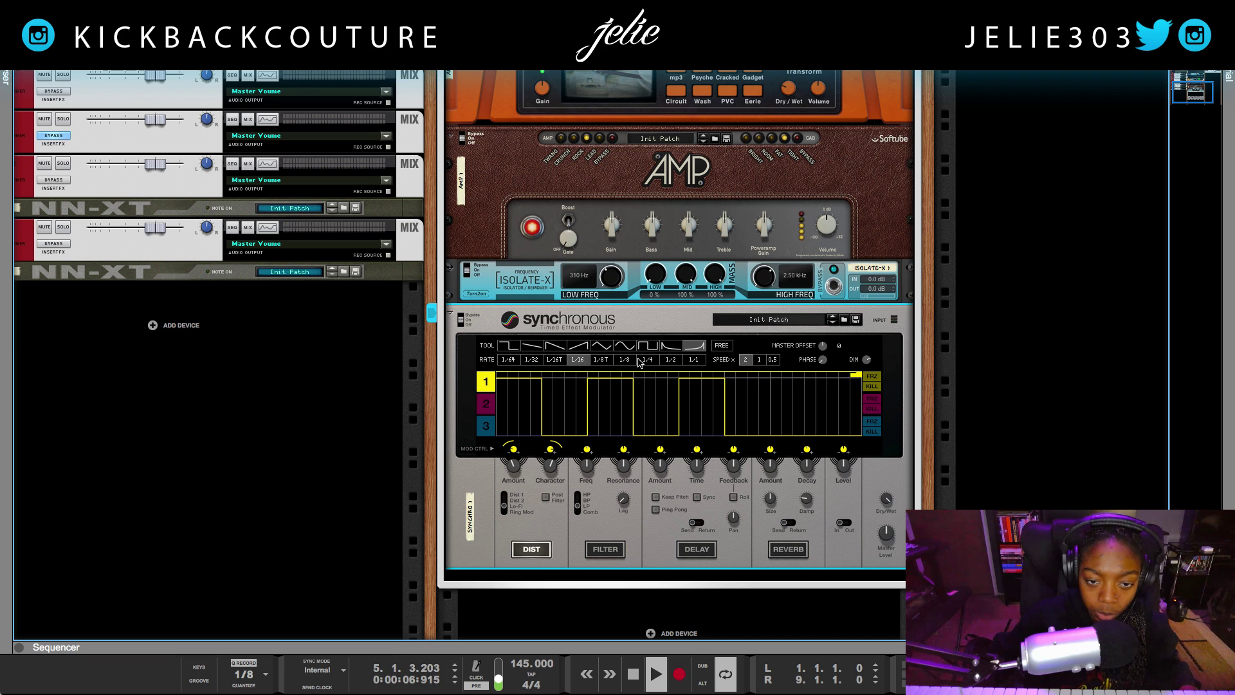
{"action": "left_click", "coordinate": [499, 348]}
{"action": "left_click", "coordinate": [577, 346]}
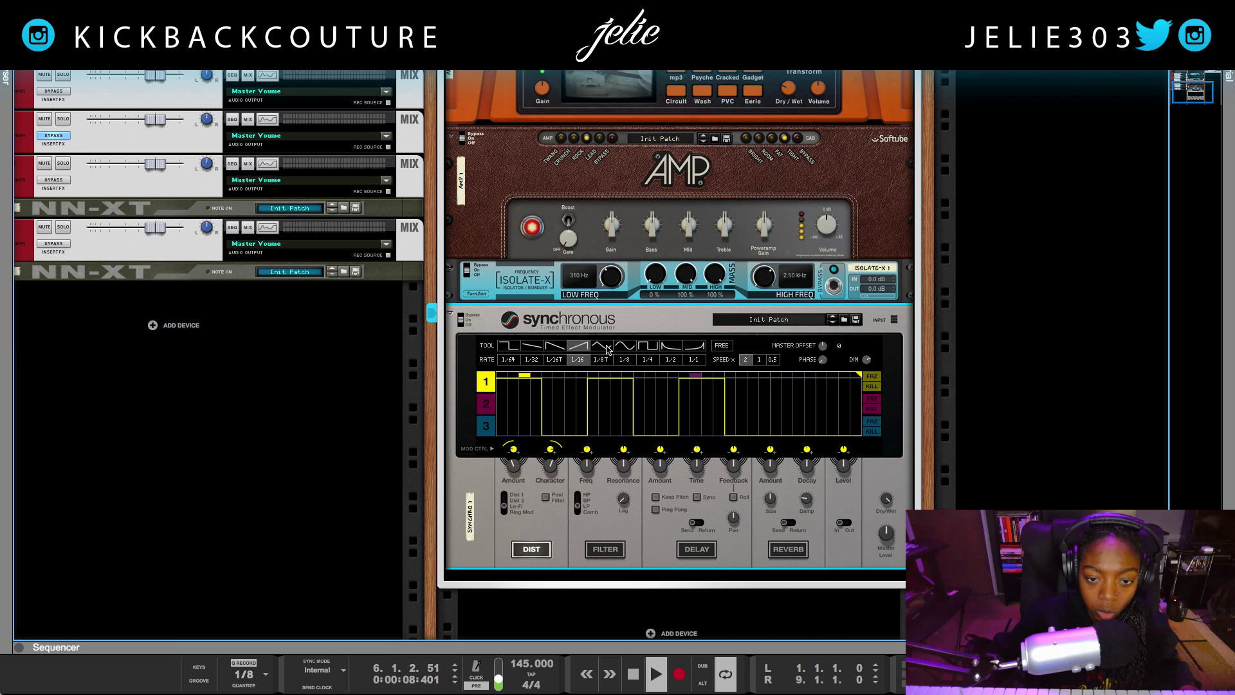
{"action": "left_click", "coordinate": [641, 348]}
{"action": "mouse_move", "coordinate": [560, 386]}
{"action": "left_mouse_down"}
{"action": "mouse_move", "coordinate": [496, 399]}
{"action": "mouse_move", "coordinate": [703, 331]}
{"action": "mouse_move", "coordinate": [862, 386]}
{"action": "left_mouse_up"}
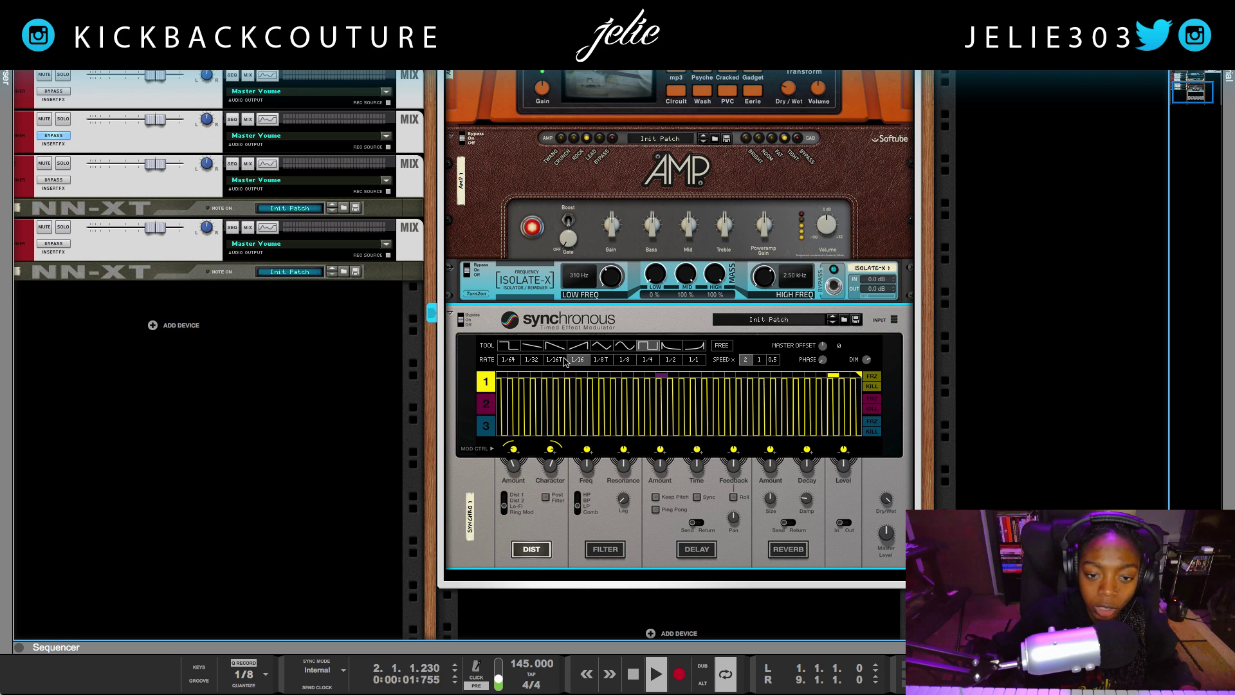
Redraw curve 1's square wave at rates 1/8 and 1/2, and clear its fourth pulse with the step tool
{"action": "left_click", "coordinate": [624, 359]}
{"action": "mouse_move", "coordinate": [586, 386]}
{"action": "left_mouse_down"}
{"action": "mouse_move", "coordinate": [498, 399]}
{"action": "mouse_move", "coordinate": [861, 392]}
{"action": "left_mouse_up"}
{"action": "left_click", "coordinate": [673, 361]}
{"action": "left_click_drag", "start_coordinate": [656, 386], "coordinate": [505, 386]}
{"action": "mouse_move", "coordinate": [634, 324]}
{"action": "left_mouse_down"}
{"action": "mouse_move", "coordinate": [759, 293]}
{"action": "mouse_move", "coordinate": [855, 309]}
{"action": "left_mouse_up"}
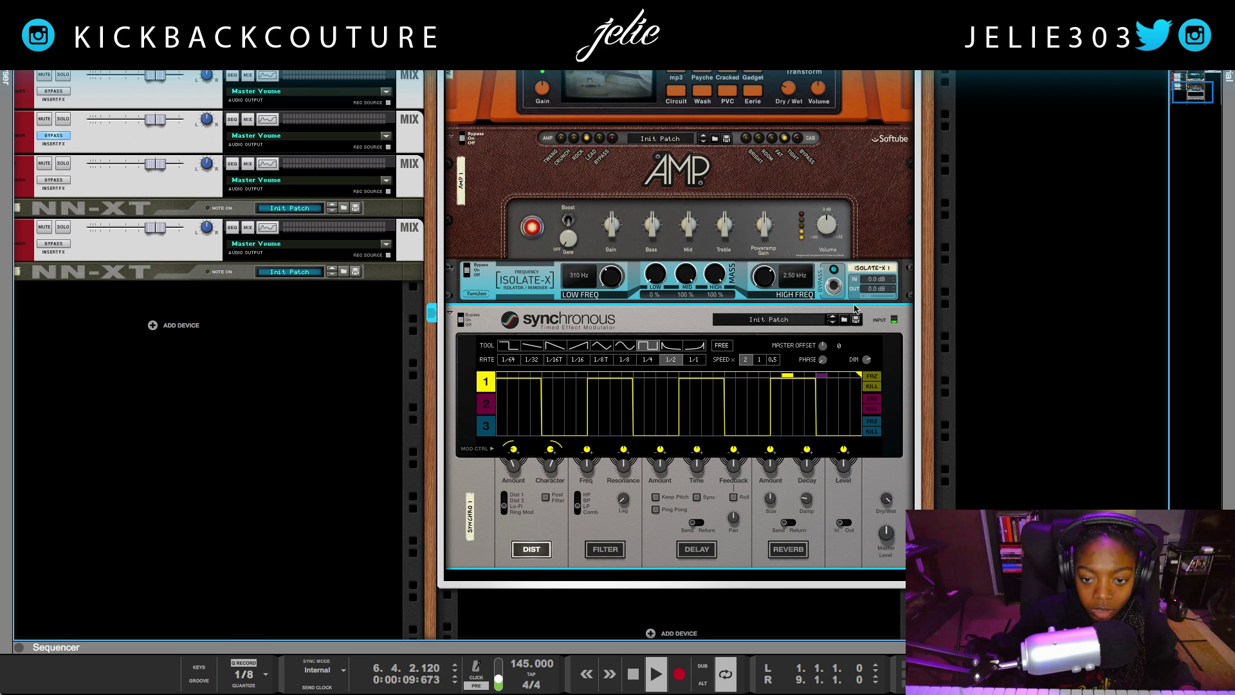
{"action": "left_click", "coordinate": [508, 345]}
{"action": "left_click_drag", "start_coordinate": [822, 435], "coordinate": [769, 455]}
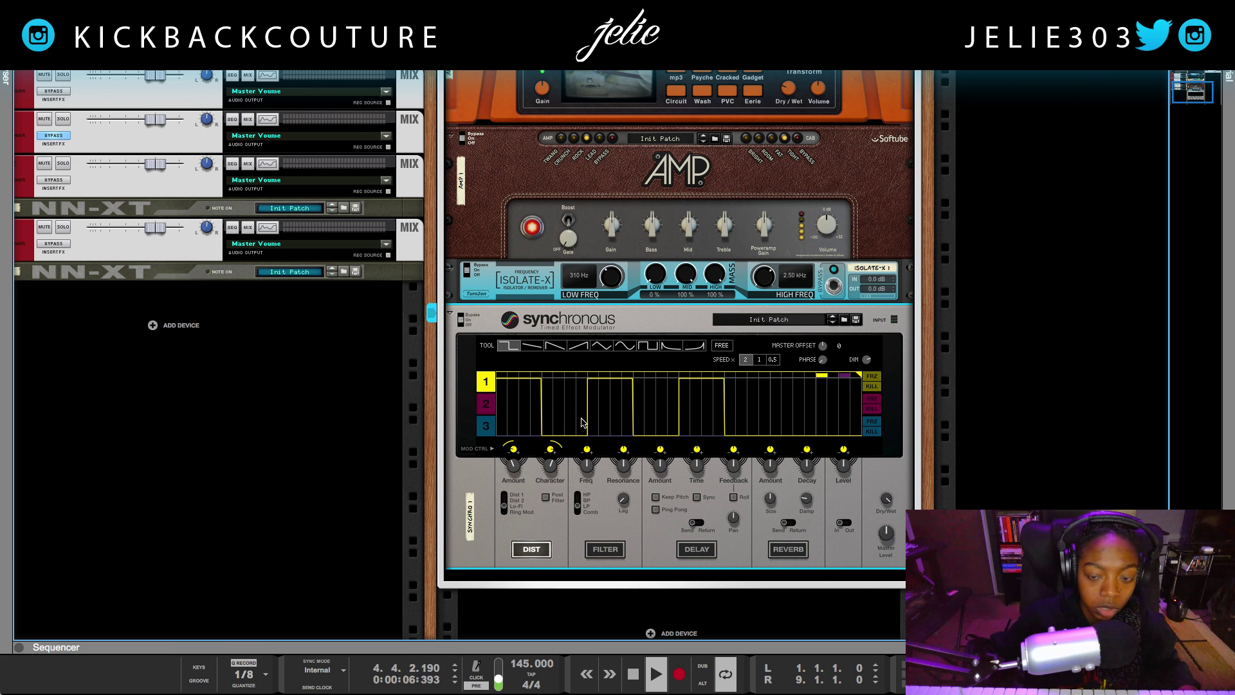
Add a UN-16 Unison effect below Synchronous in the insert chain and check its Detune setting
{"action": "scroll", "coordinate": [503, 352], "scroll_direction": "up", "scroll_amount": 5}
{"action": "scroll", "coordinate": [504, 353], "scroll_direction": "down", "scroll_amount": 6}
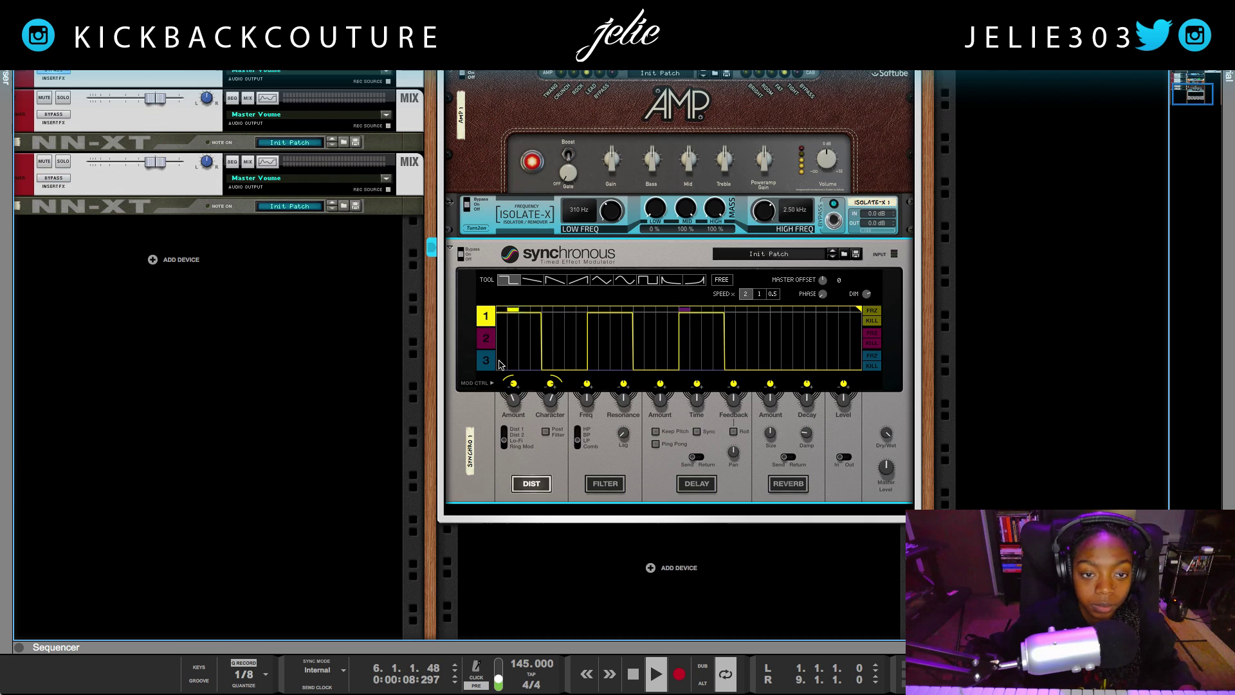
{"action": "right_click", "coordinate": [579, 515]}
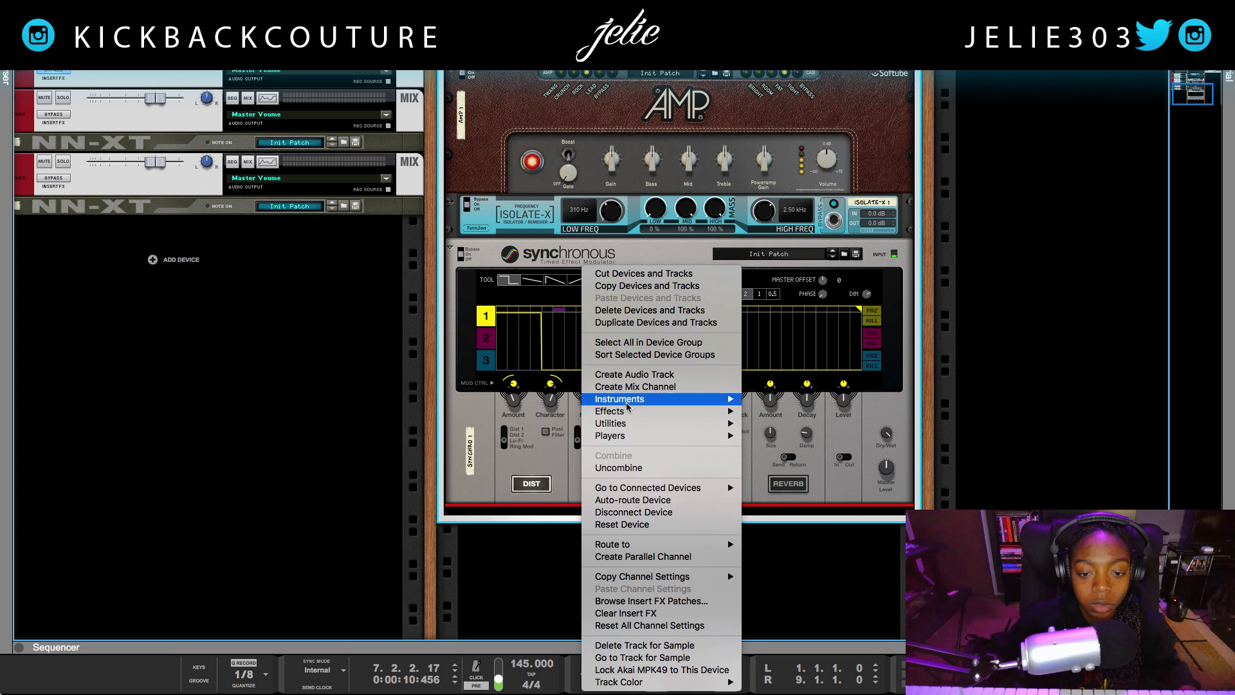
{"action": "mouse_move", "coordinate": [720, 411]}
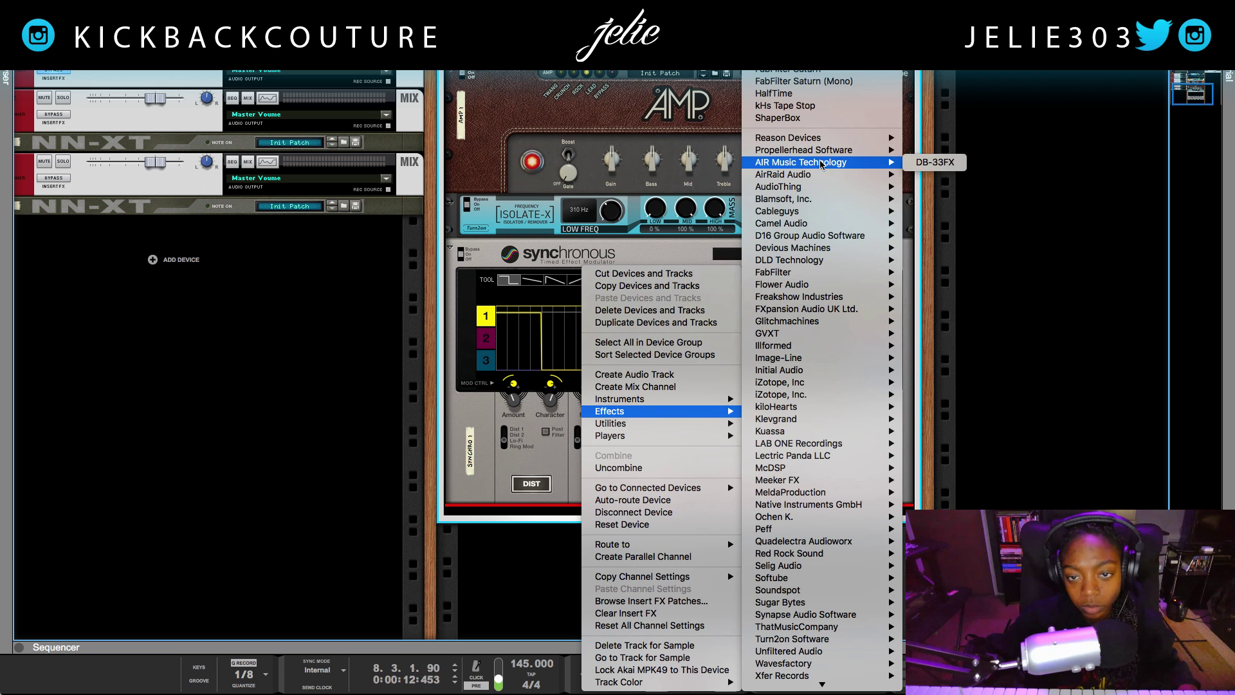
{"action": "mouse_move", "coordinate": [824, 140]}
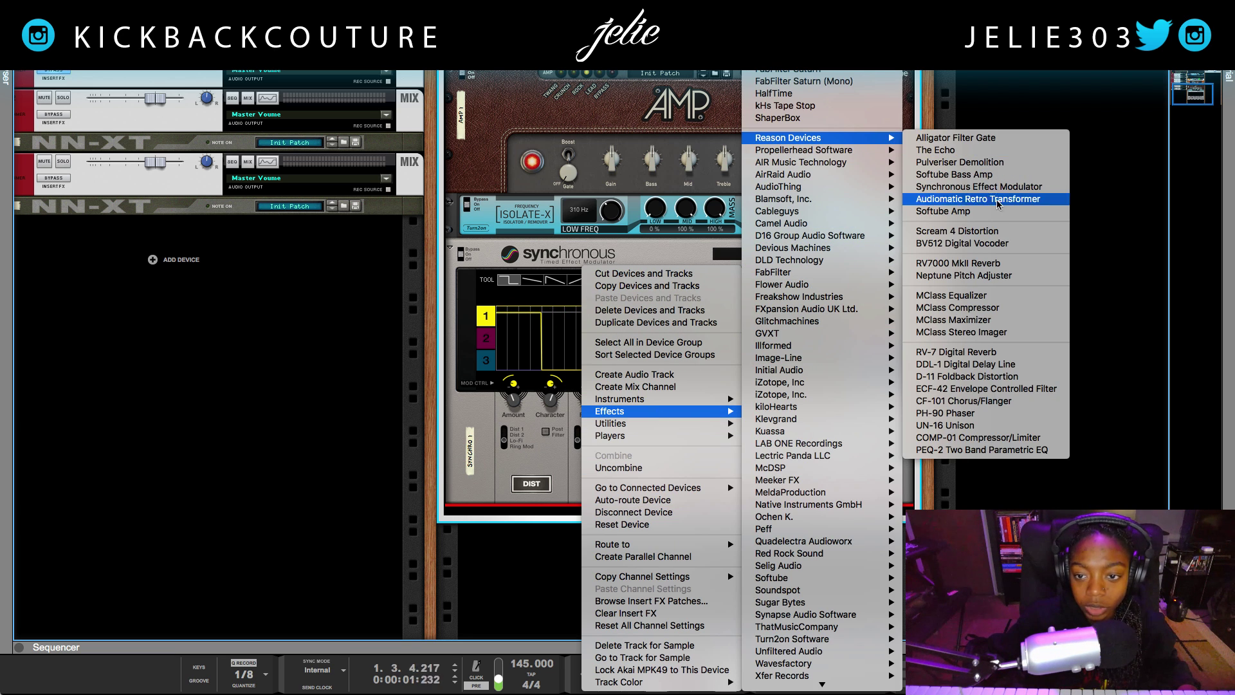
{"action": "left_click", "coordinate": [988, 427]}
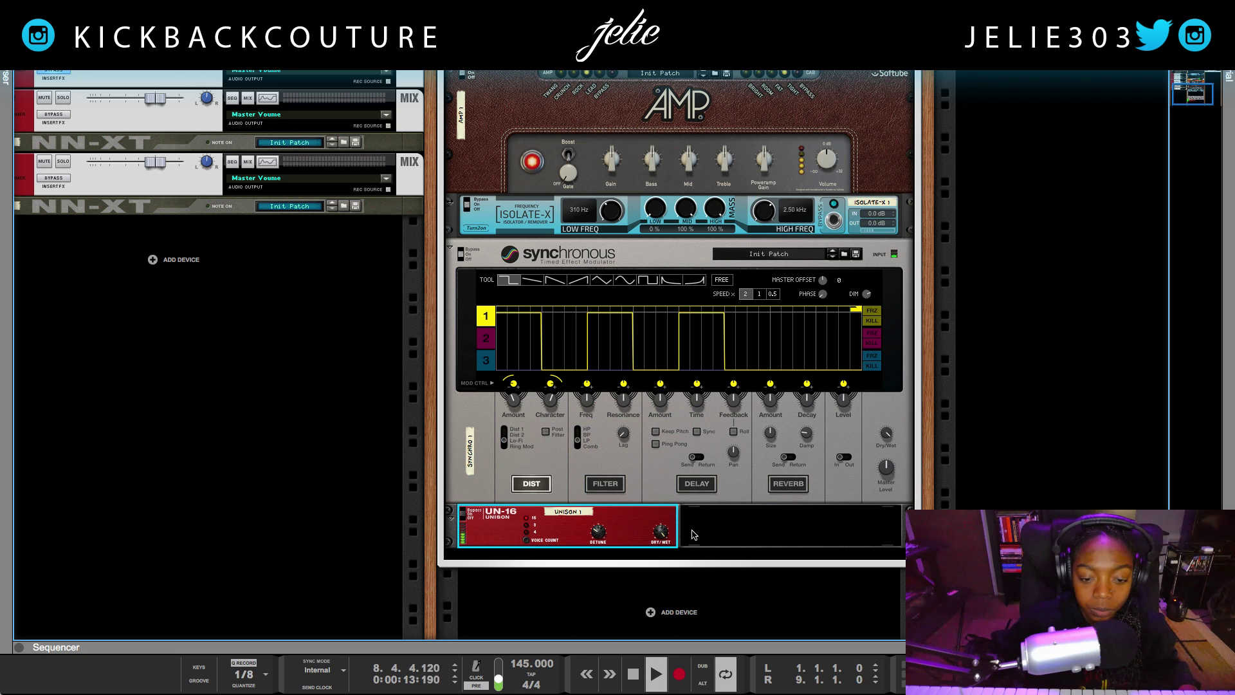
{"action": "scroll", "coordinate": [578, 505], "scroll_direction": "down", "scroll_amount": 2}
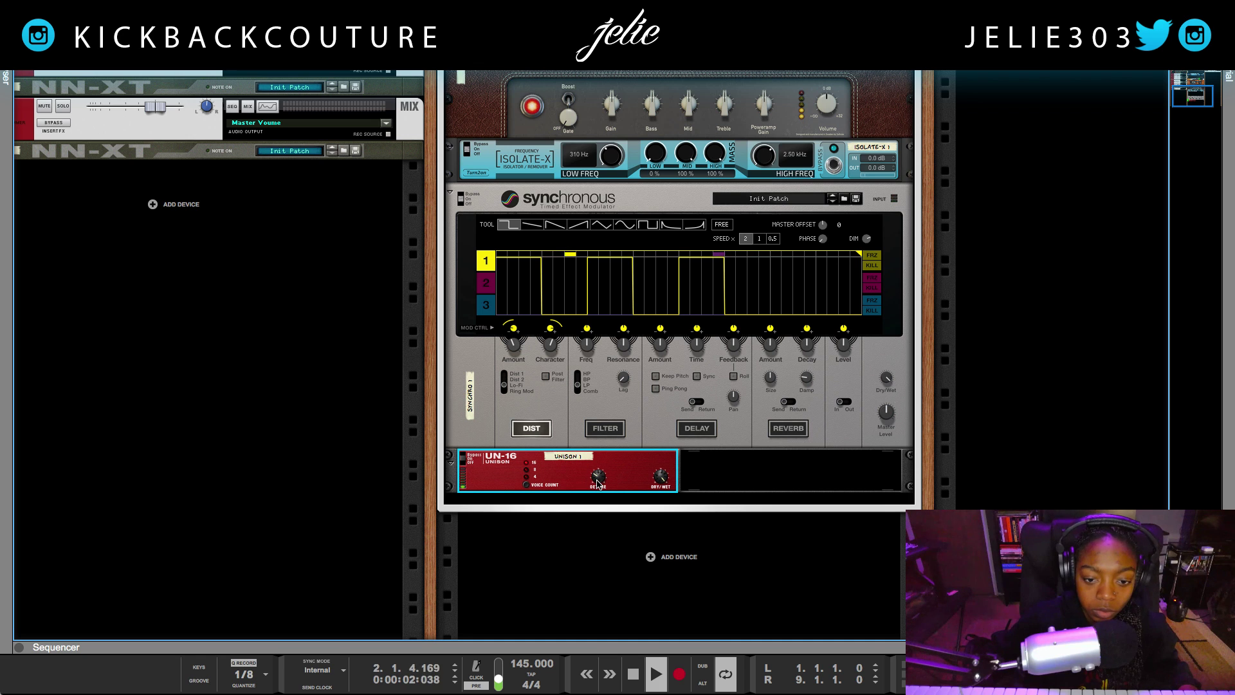
{"action": "mouse_move", "coordinate": [597, 481]}
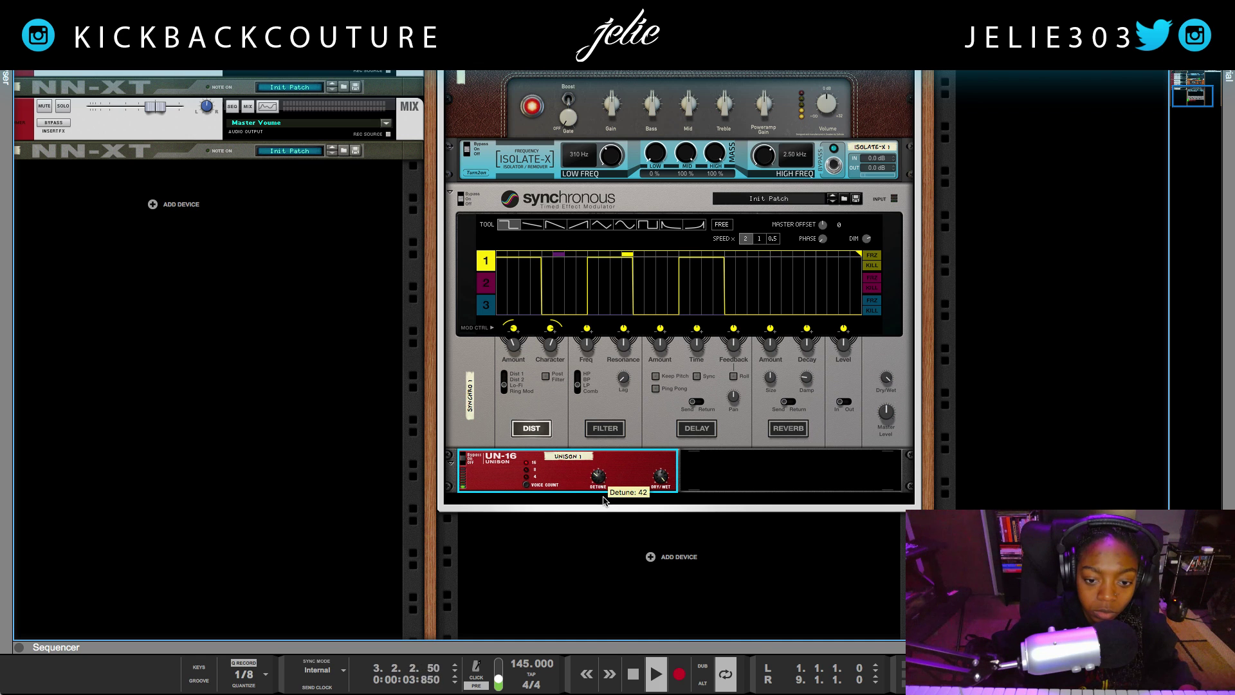
Add The Echo from the Reason Devices effects below the UN-16 Unison
{"action": "right_click", "coordinate": [603, 501]}
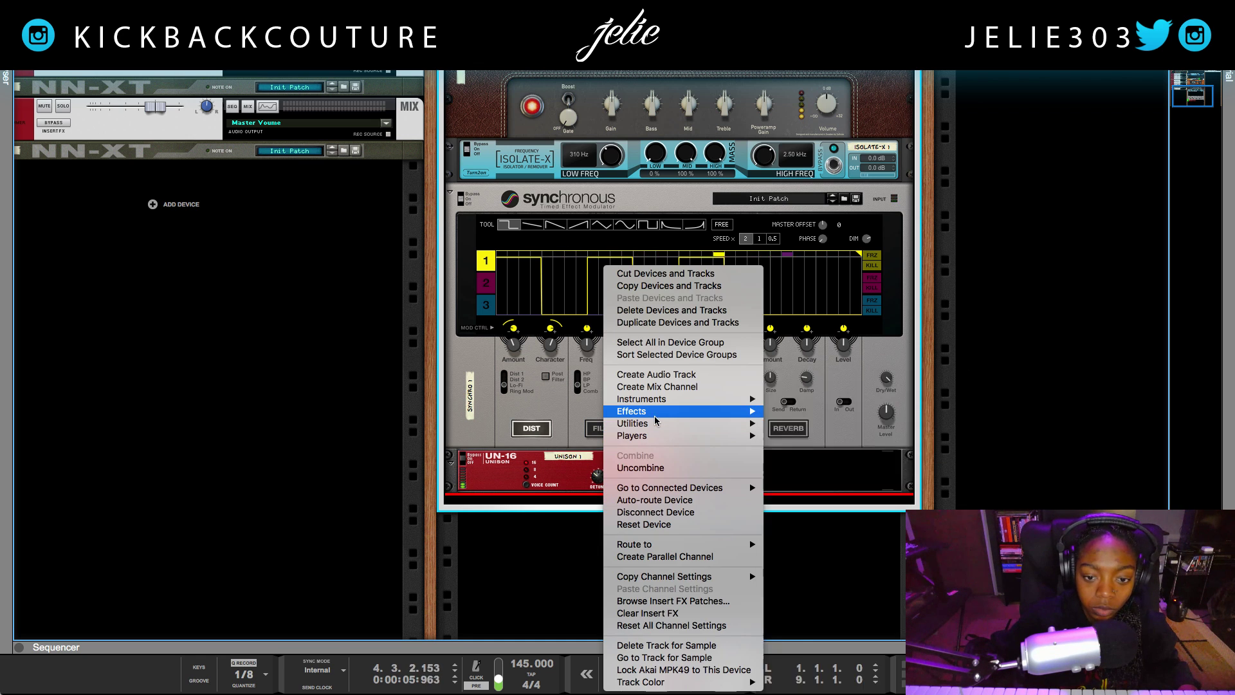
{"action": "mouse_move", "coordinate": [656, 415]}
{"action": "mouse_move", "coordinate": [873, 139]}
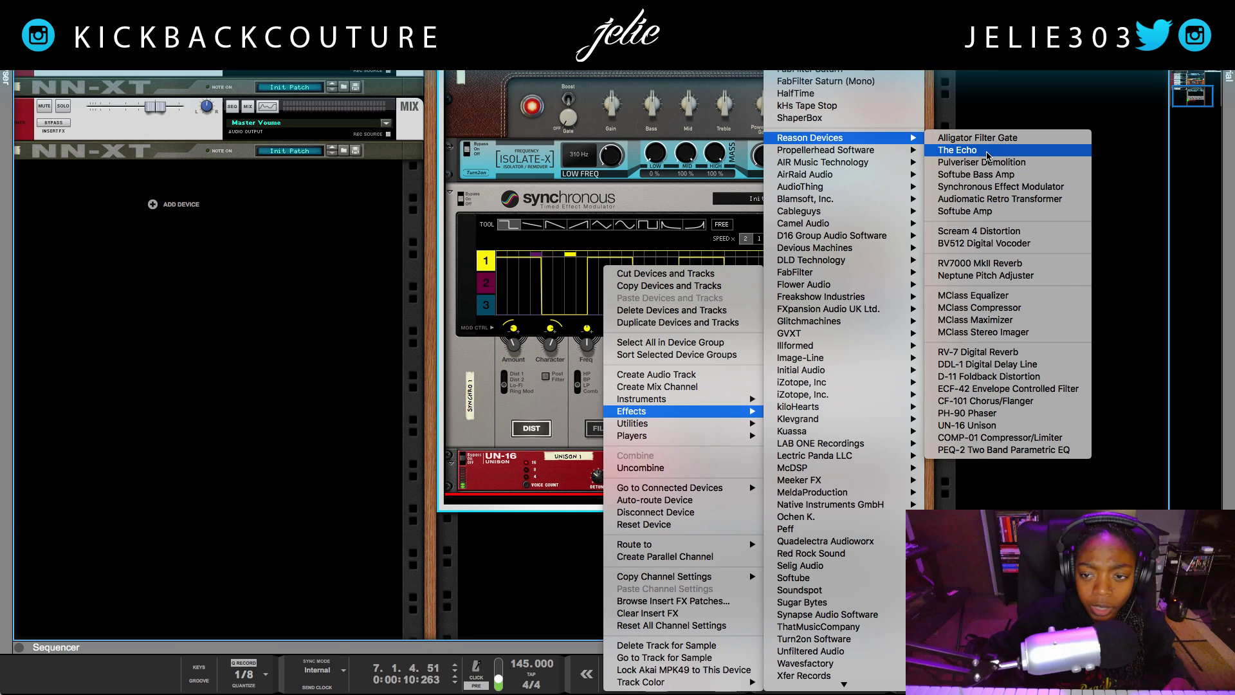
{"action": "left_click", "coordinate": [988, 155]}
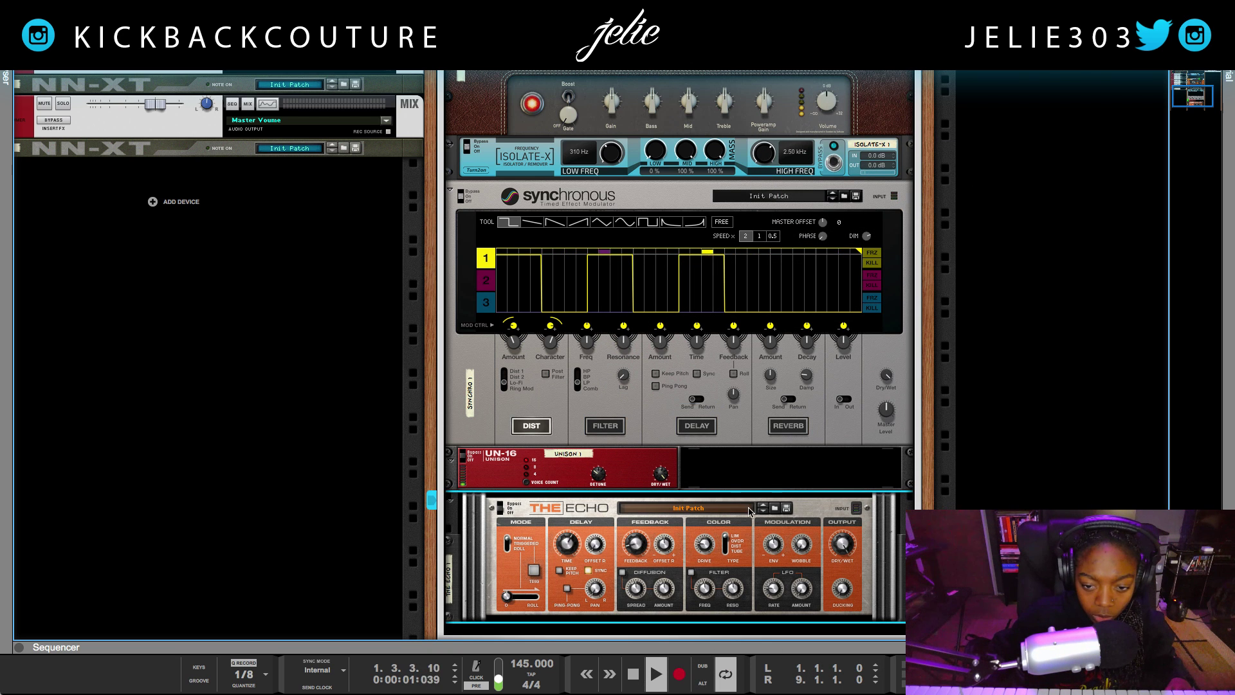
Find The Echo Patches in the Factory Sounds and load Dreamy Taped Voice into The Echo
{"action": "left_click", "coordinate": [729, 511]}
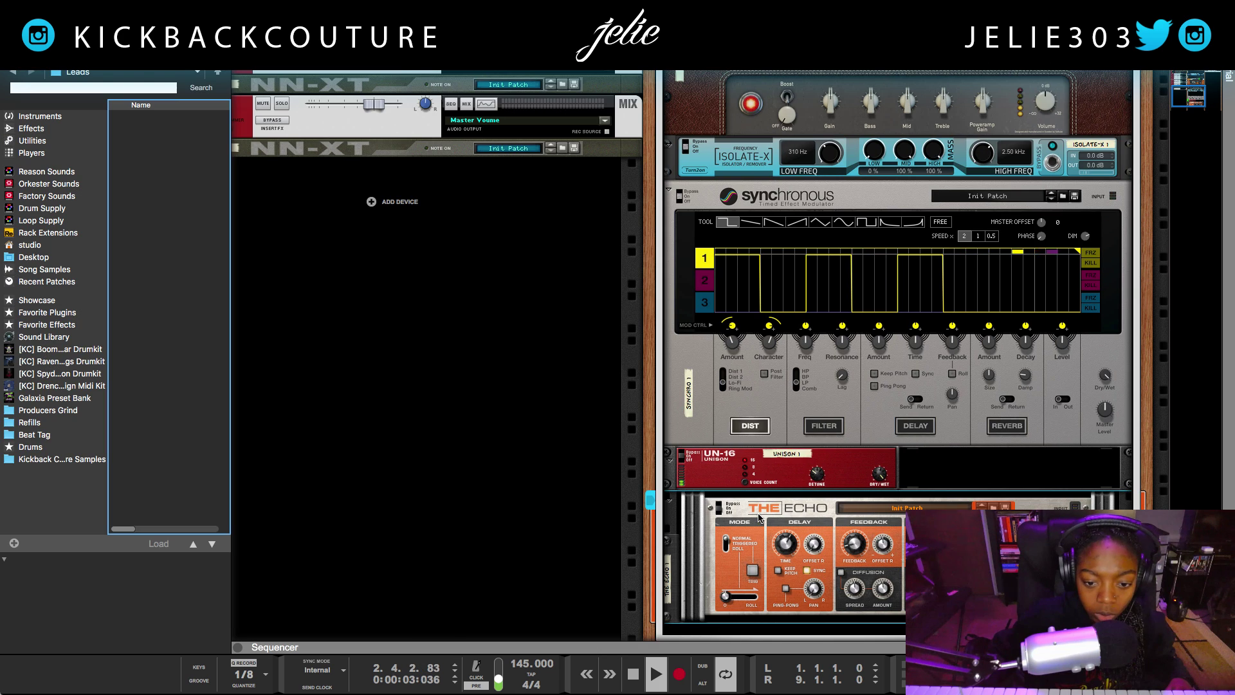
{"action": "left_click", "coordinate": [69, 235]}
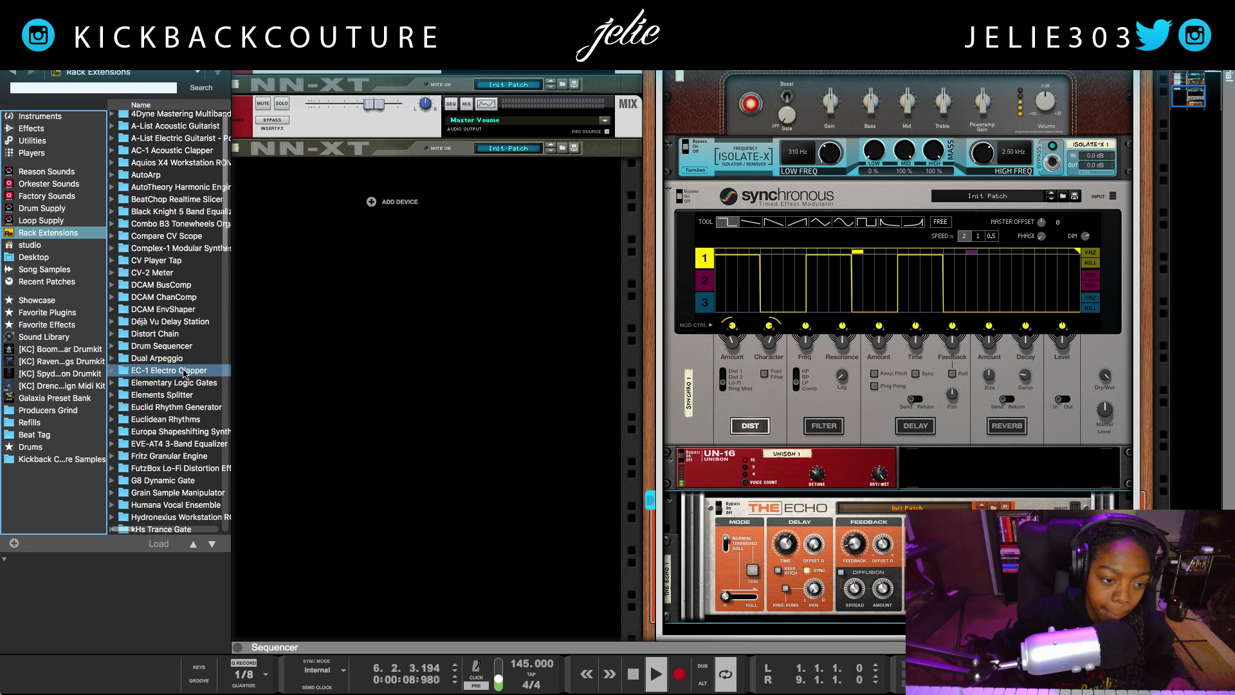
{"action": "scroll", "coordinate": [171, 380], "scroll_direction": "down", "scroll_amount": 3}
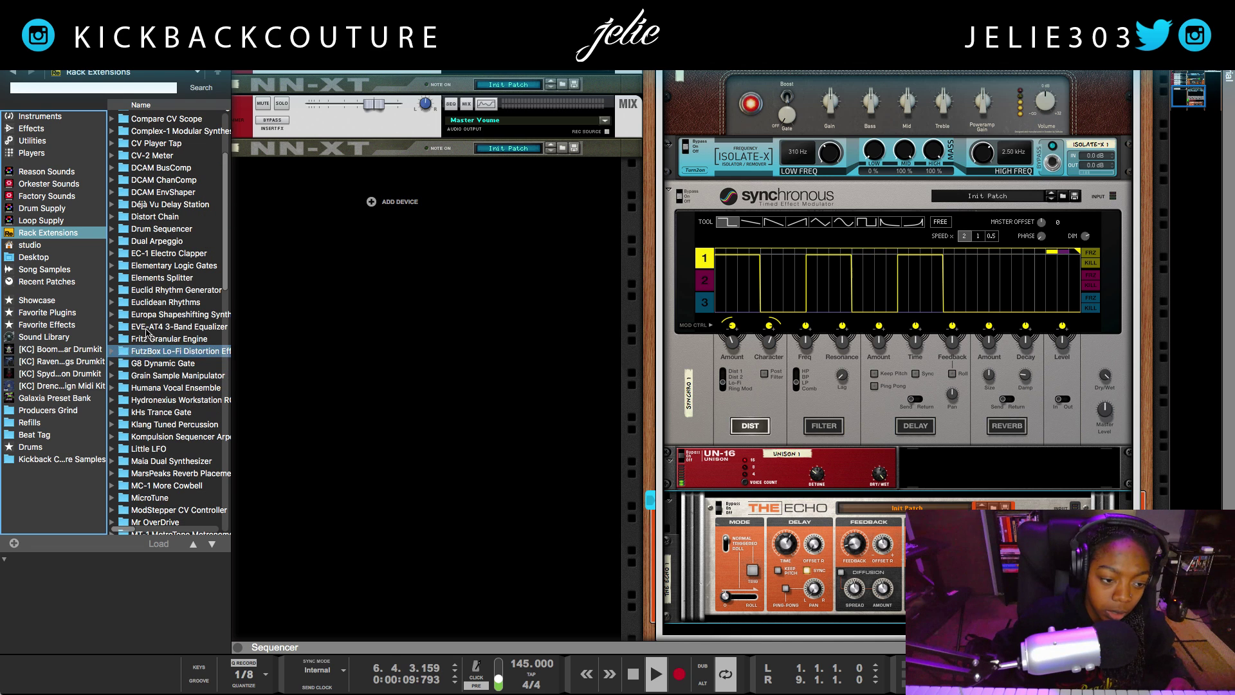
{"action": "left_click", "coordinate": [38, 127]}
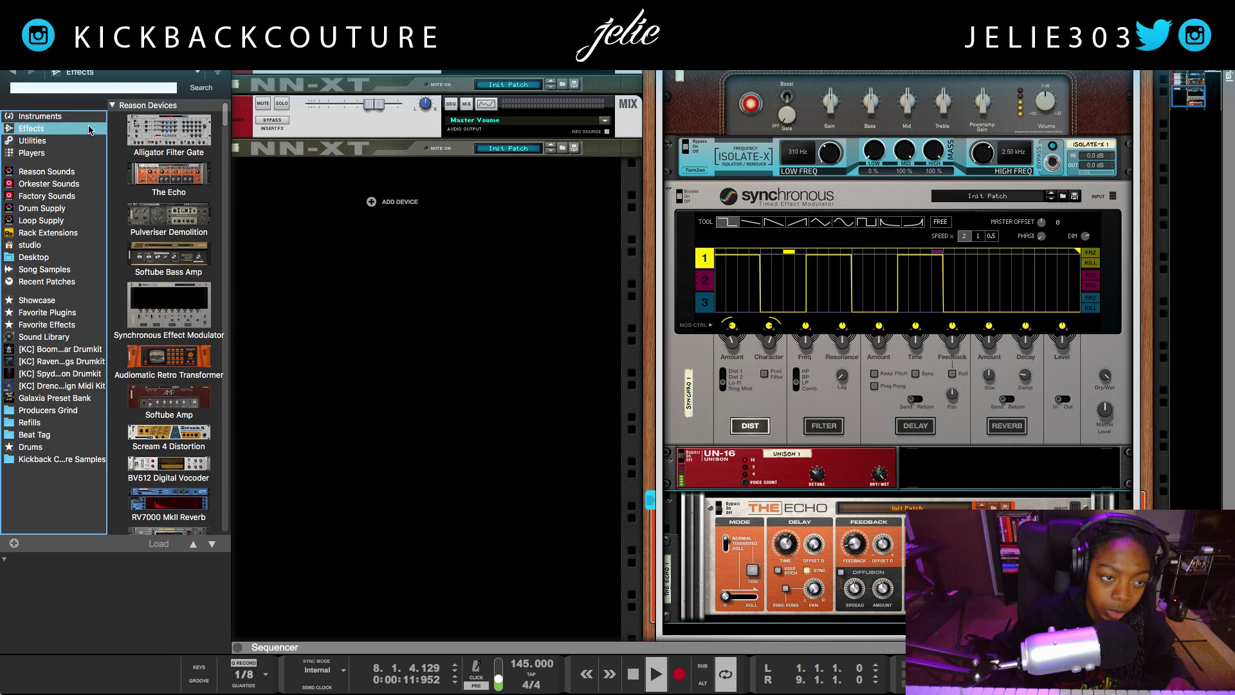
{"action": "left_click", "coordinate": [65, 174]}
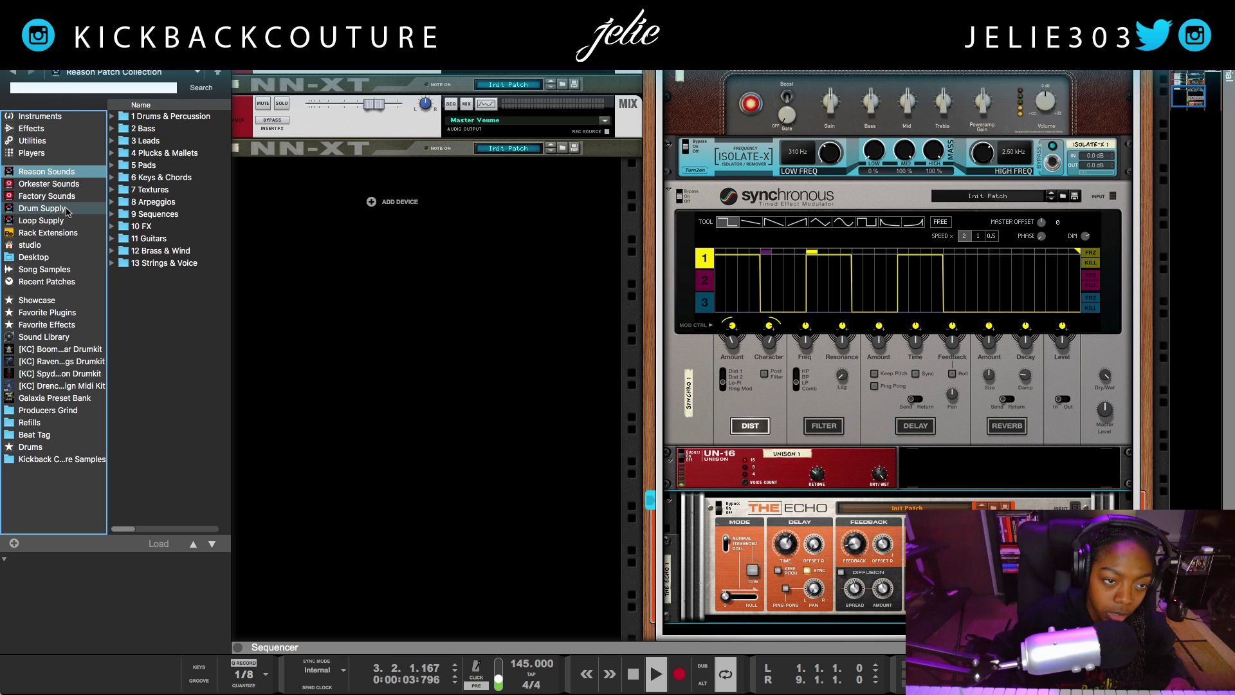
{"action": "left_click", "coordinate": [64, 185]}
{"action": "left_click", "coordinate": [66, 197]}
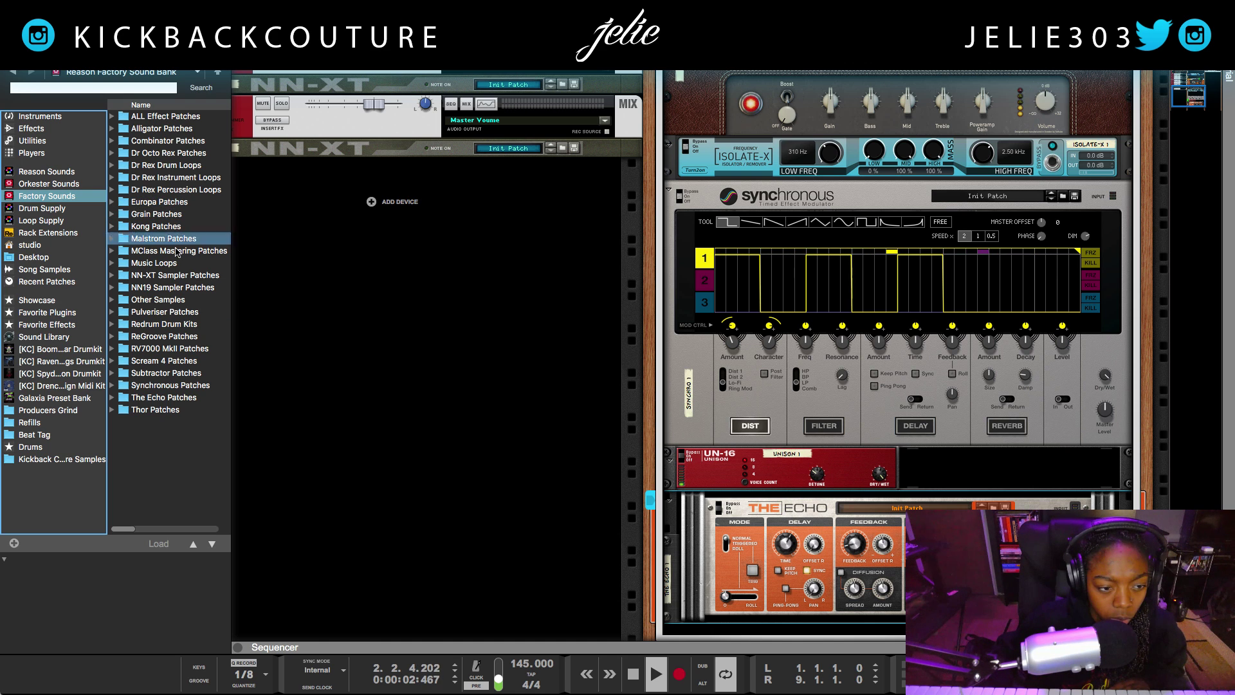
{"action": "double_click", "coordinate": [164, 398]}
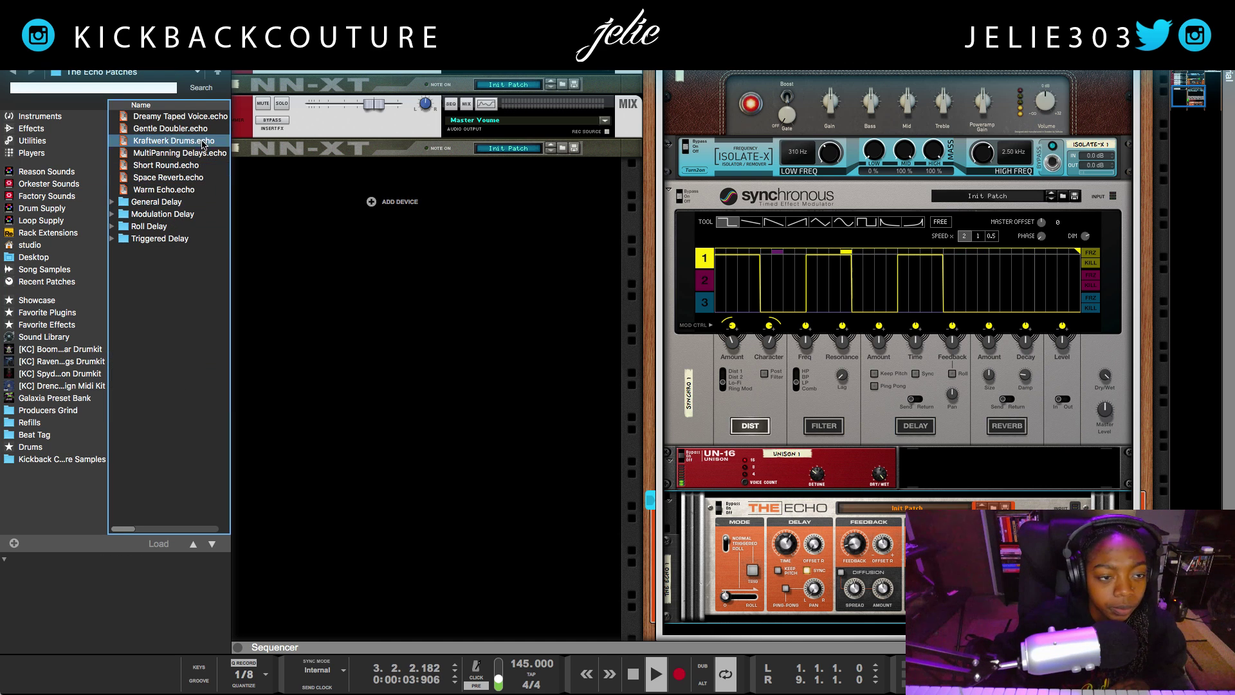
{"action": "mouse_move", "coordinate": [174, 117]}
{"action": "left_mouse_down"}
{"action": "mouse_move", "coordinate": [663, 430]}
{"action": "mouse_move", "coordinate": [756, 540]}
{"action": "left_mouse_up"}
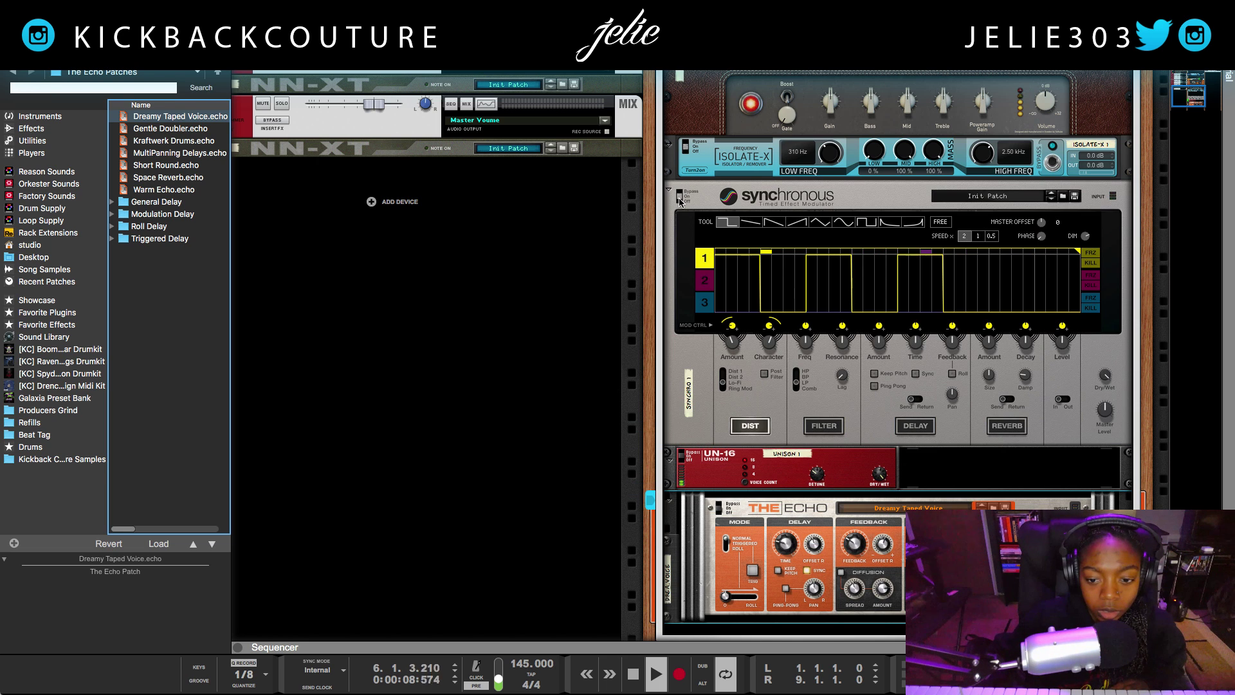
Bypass the Synchronous, UN-16 Unison, Softube Amp and Audiomatic effects
{"action": "left_click", "coordinate": [680, 201]}
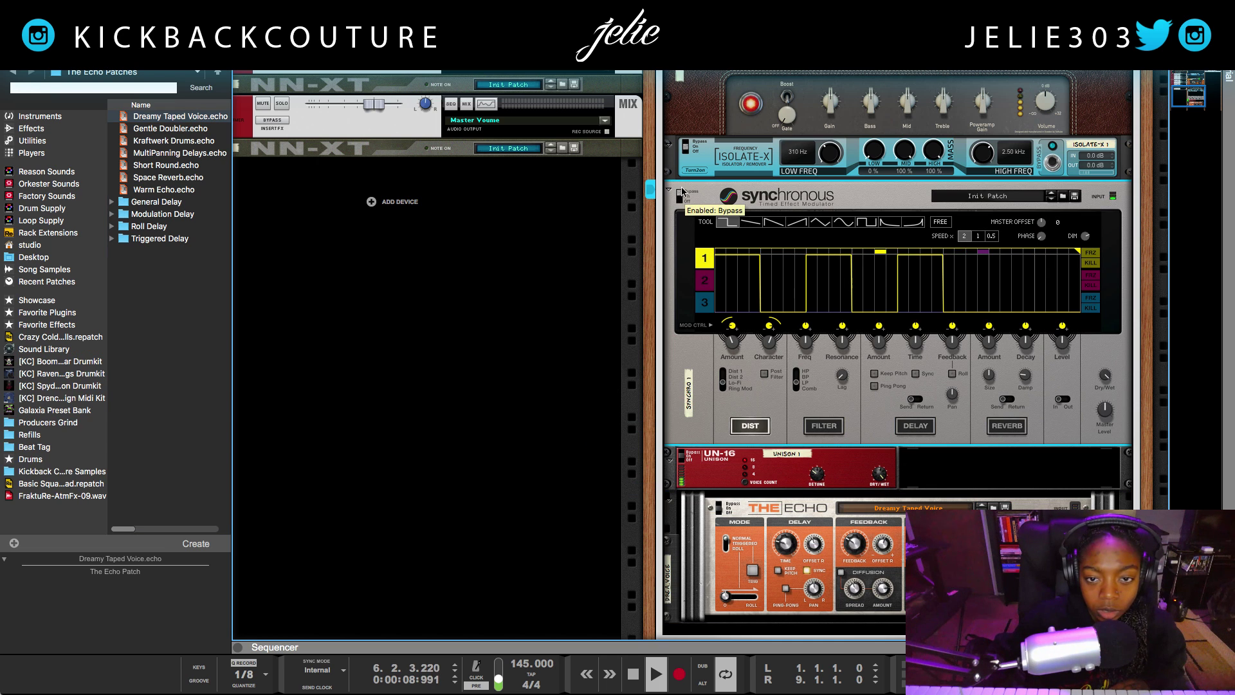
{"action": "left_click", "coordinate": [684, 460]}
{"action": "scroll", "coordinate": [683, 321], "scroll_direction": "up", "scroll_amount": 5}
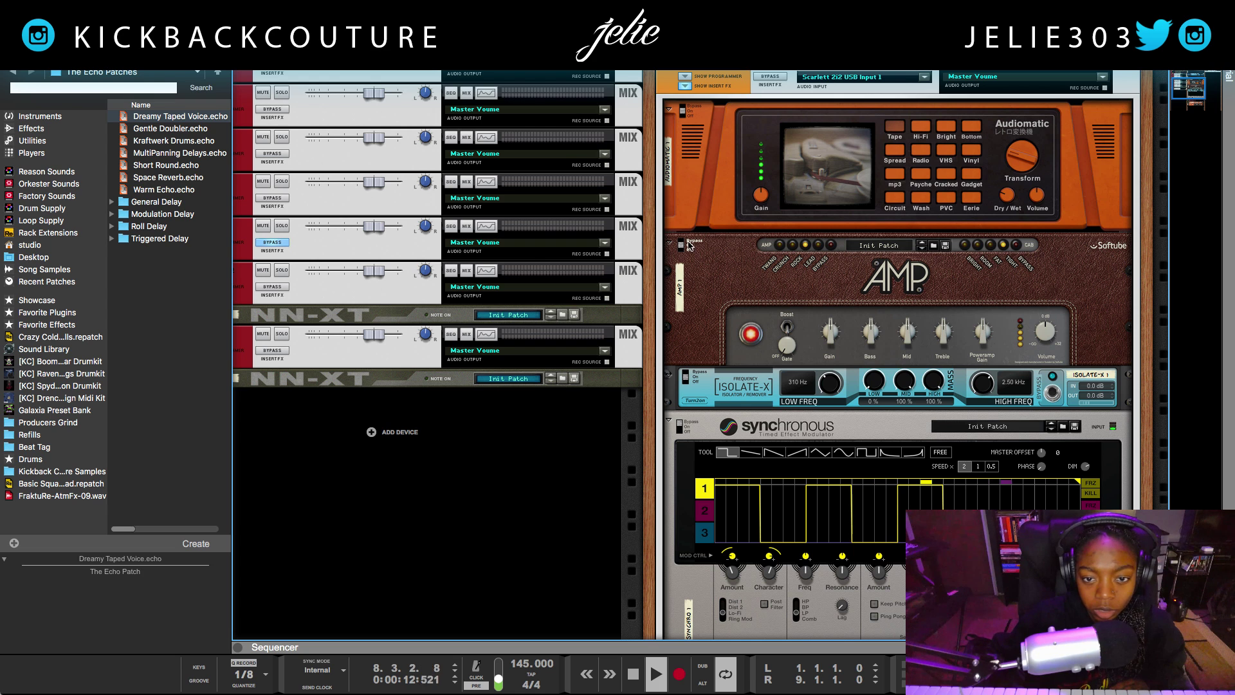
{"action": "left_click", "coordinate": [682, 248]}
{"action": "left_click", "coordinate": [683, 201]}
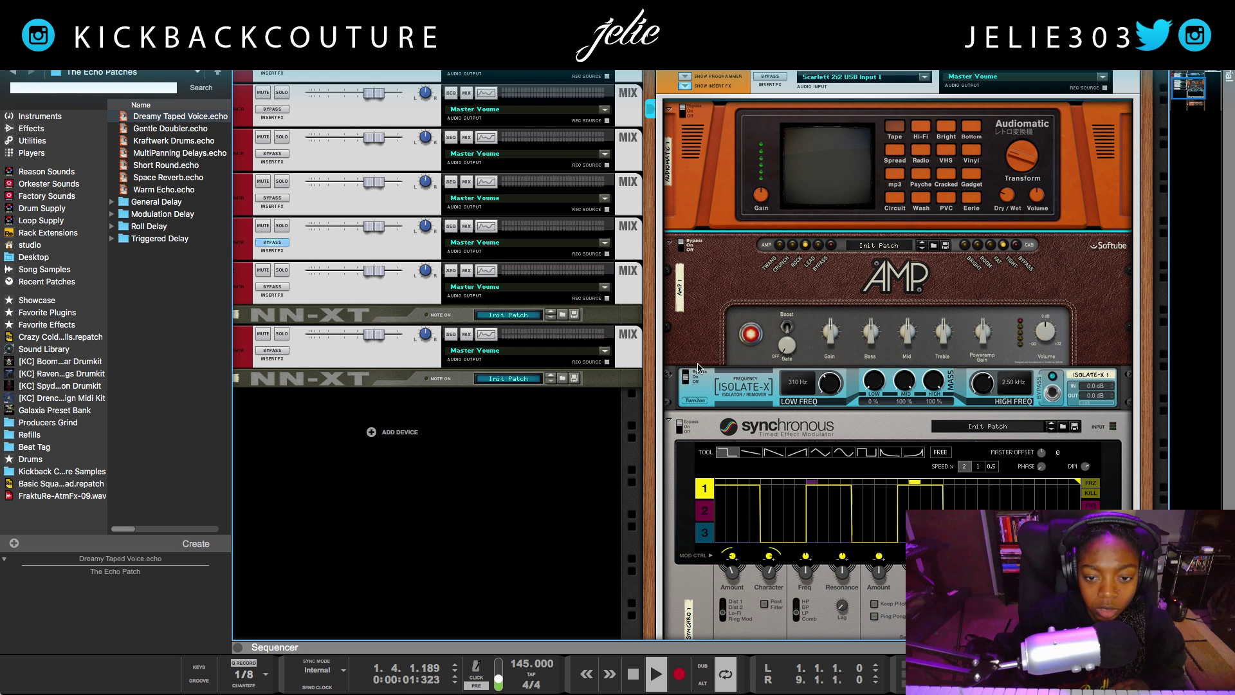
Audition the Gentle Doubler, Kraftwerk Drums, MultiPanning Delays and Short Round patches in The Echo
{"action": "scroll", "coordinate": [654, 406], "scroll_direction": "down", "scroll_amount": 10}
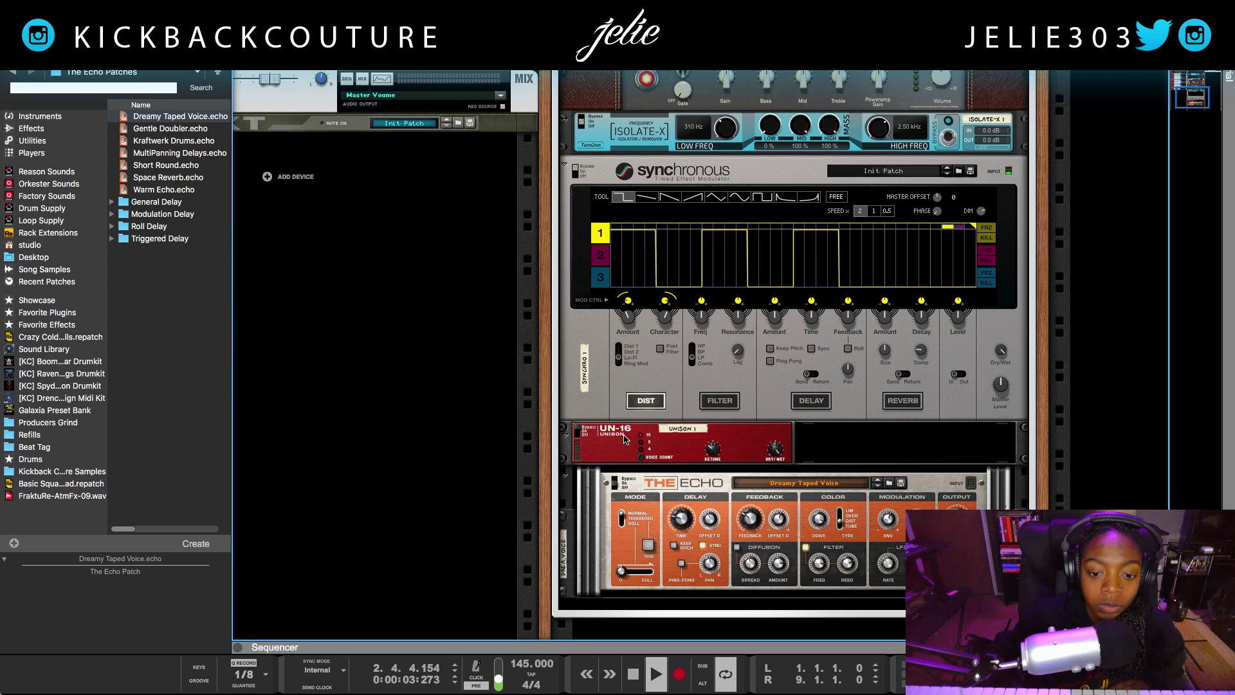
{"action": "left_click", "coordinate": [170, 128]}
{"action": "left_click_drag", "start_coordinate": [171, 128], "coordinate": [591, 415]}
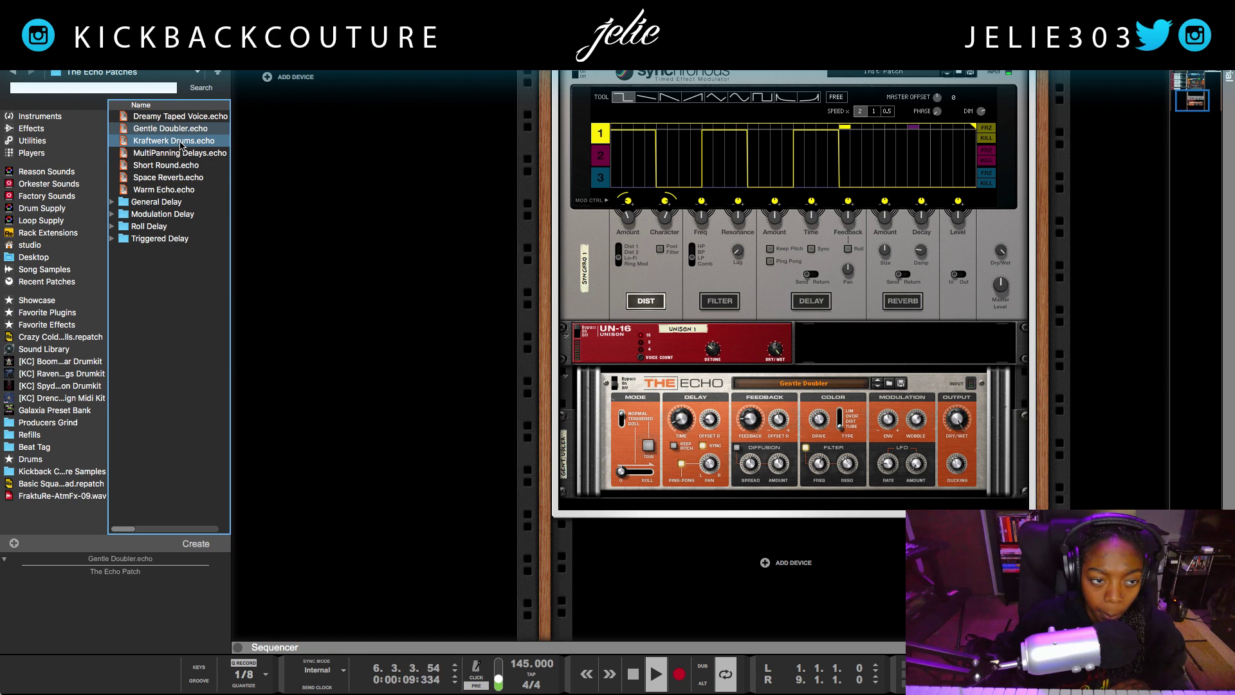
{"action": "left_click_drag", "start_coordinate": [181, 143], "coordinate": [672, 414]}
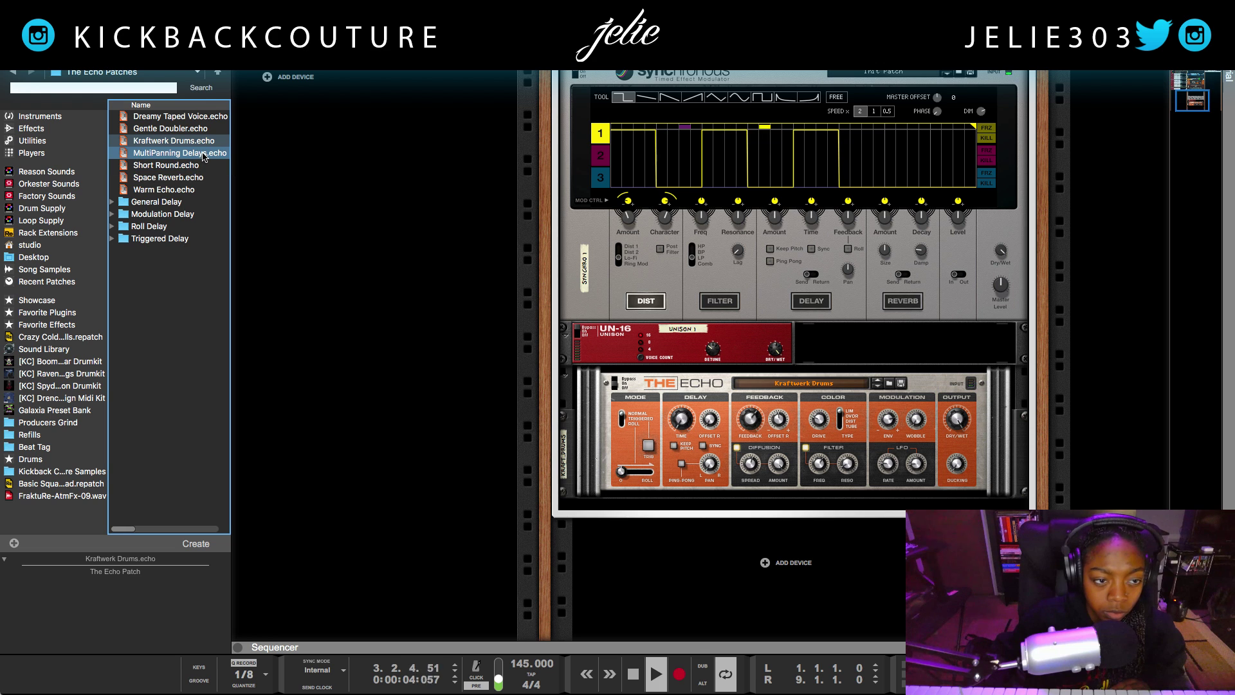
{"action": "left_click_drag", "start_coordinate": [204, 155], "coordinate": [672, 415]}
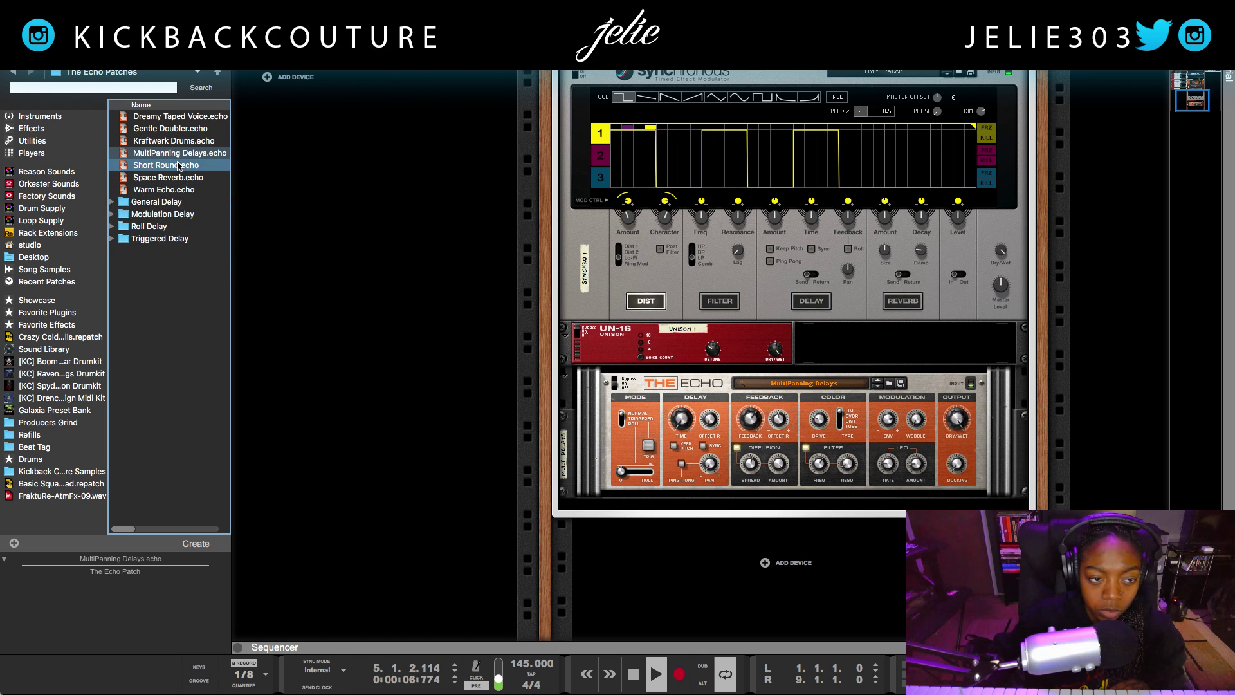
{"action": "left_click_drag", "start_coordinate": [181, 165], "coordinate": [631, 437]}
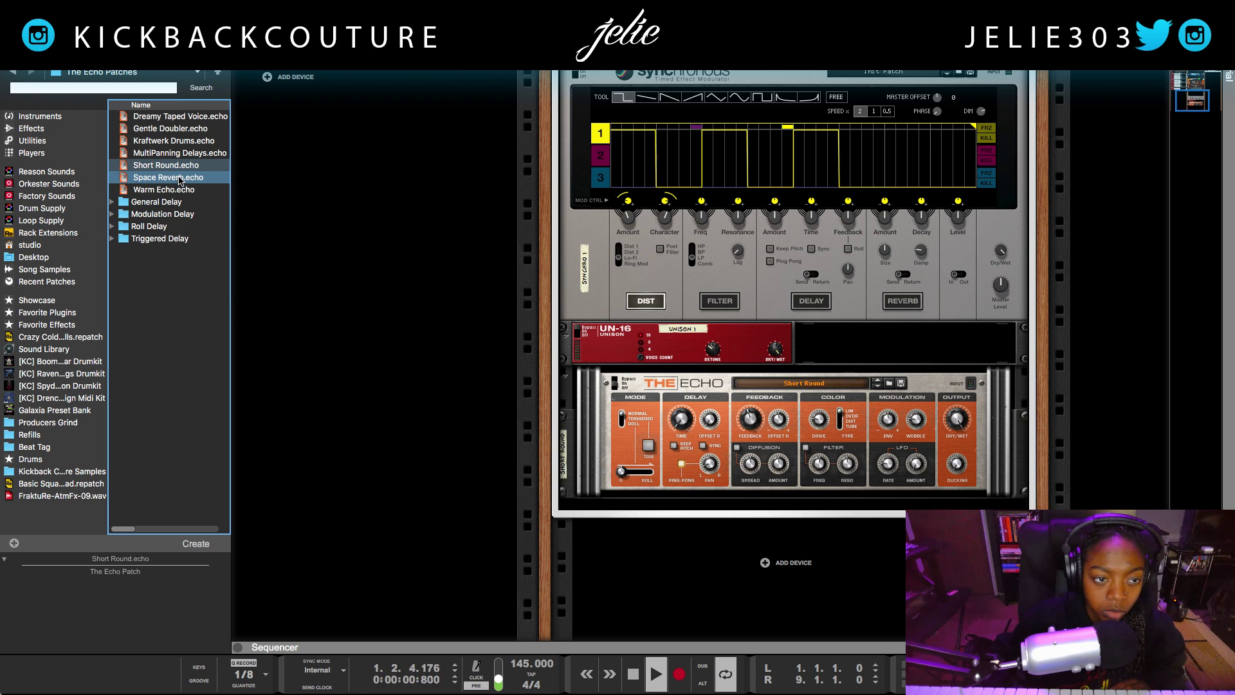
Try the Space Reverb patch in The Echo with Dry/Wet at 24%, and replace it with Warm Echo
{"action": "left_click_drag", "start_coordinate": [180, 181], "coordinate": [640, 425]}
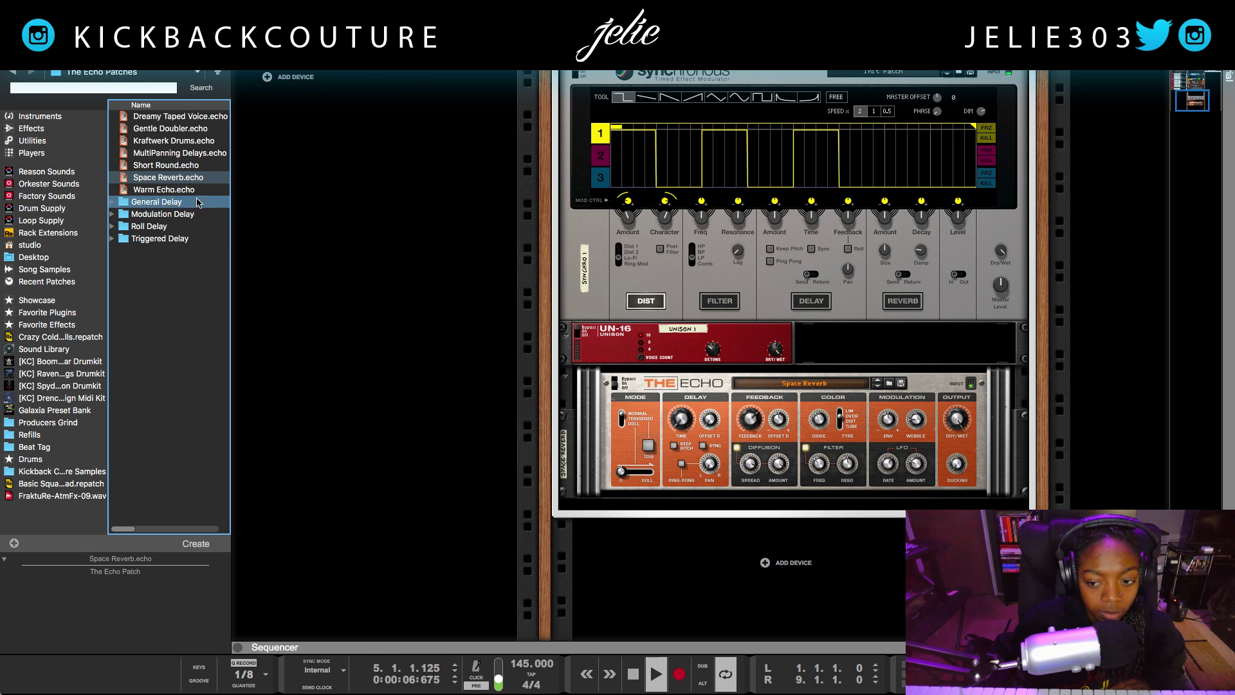
{"action": "mouse_move", "coordinate": [960, 437]}
{"action": "left_mouse_down"}
{"action": "mouse_move", "coordinate": [959, 460]}
{"action": "mouse_move", "coordinate": [958, 433]}
{"action": "left_mouse_up"}
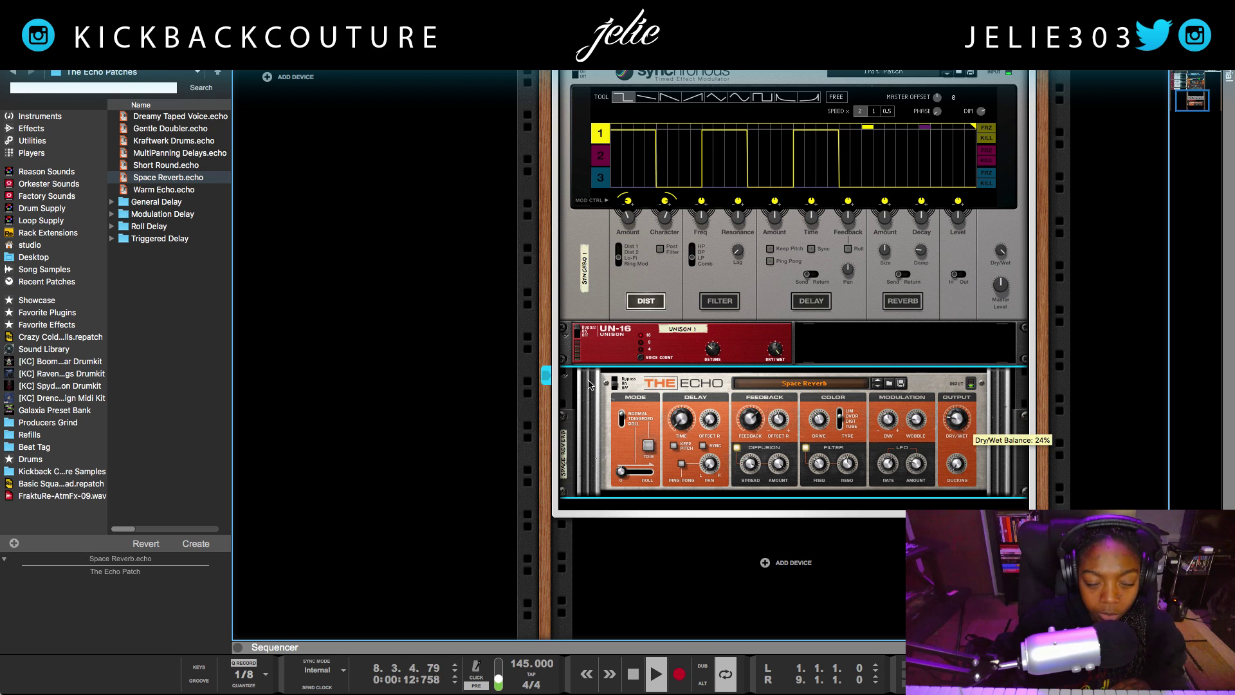
{"action": "left_click", "coordinate": [177, 191]}
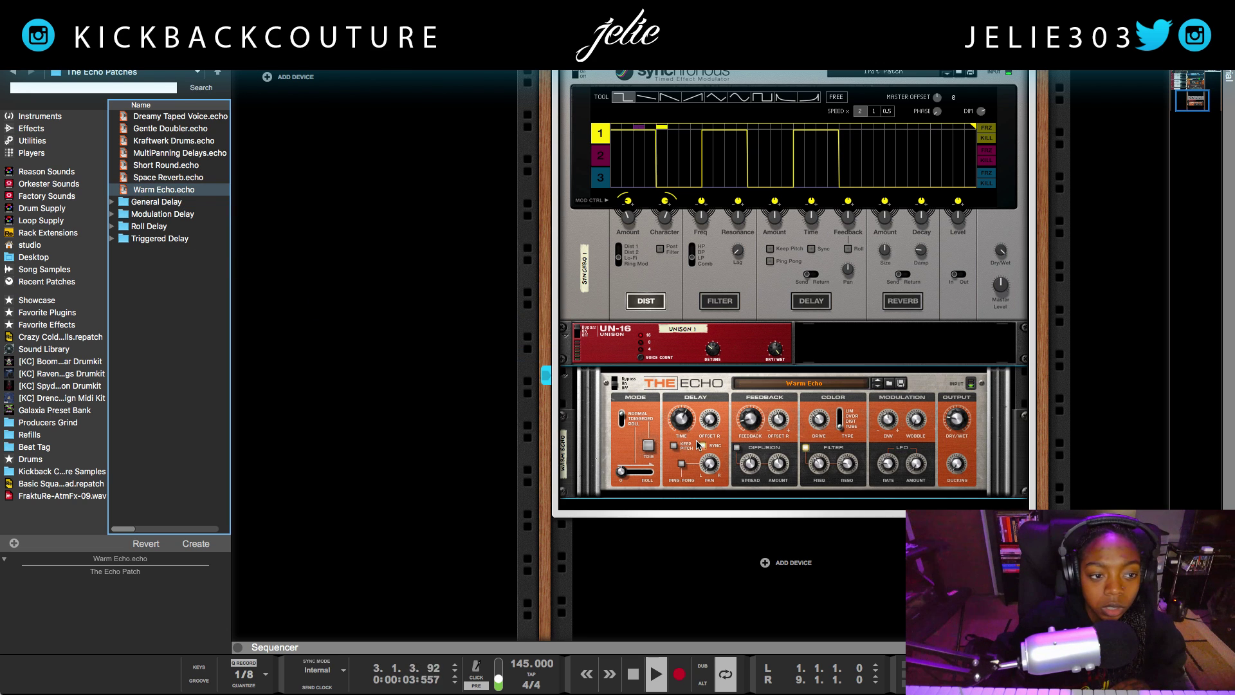
Replace Warm Echo with the Dreamy Taped Voice patch in The Echo and lower its Dry/Wet balance while auditioning it
{"action": "left_click", "coordinate": [956, 425]}
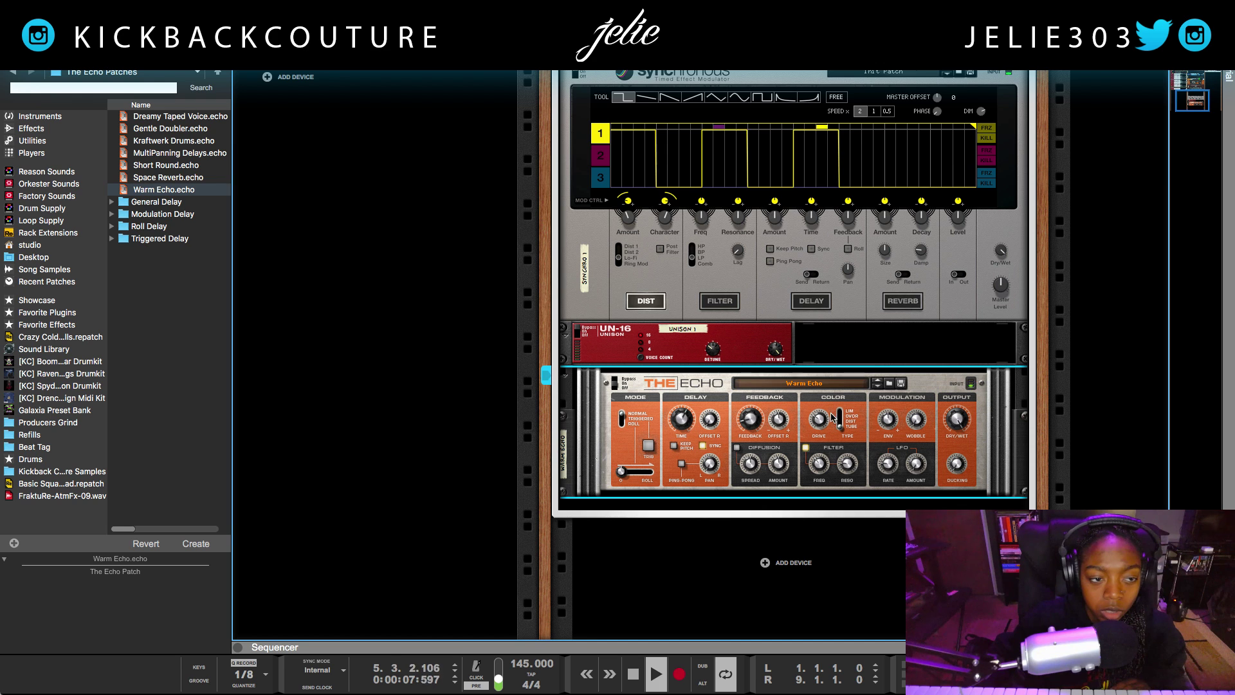
{"action": "left_click", "coordinate": [180, 115]}
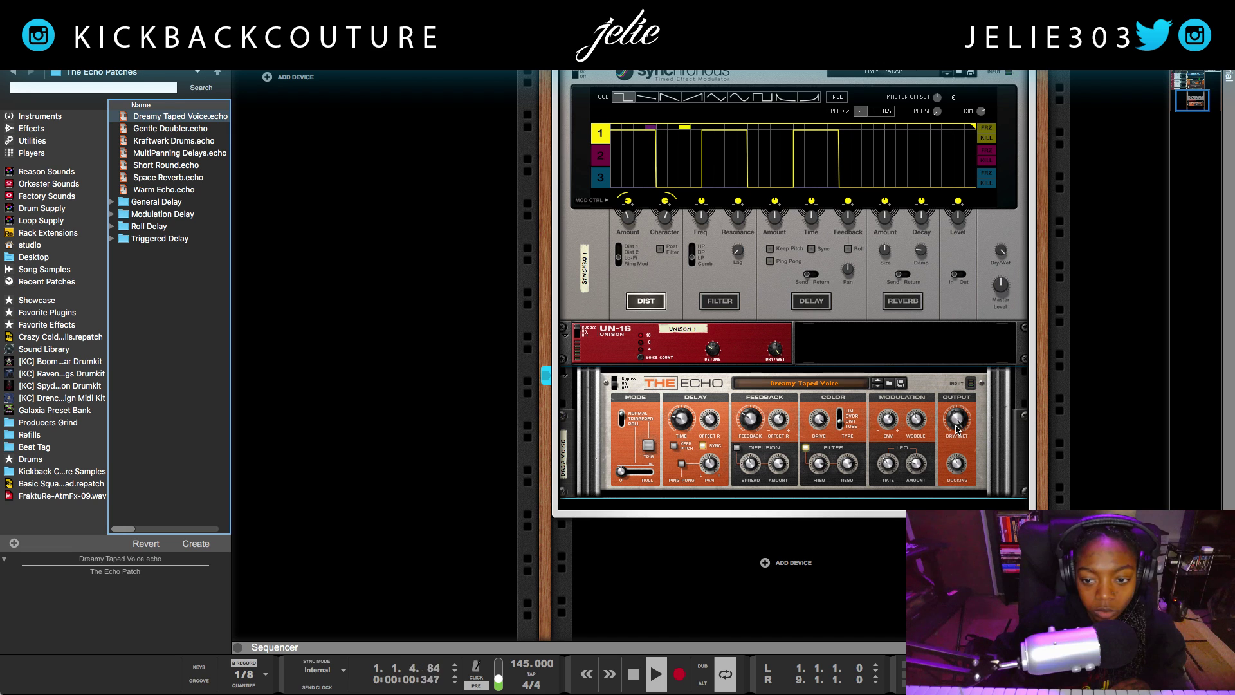
{"action": "mouse_move", "coordinate": [956, 429]}
{"action": "left_click_drag", "start_coordinate": [956, 429], "coordinate": [955, 450]}
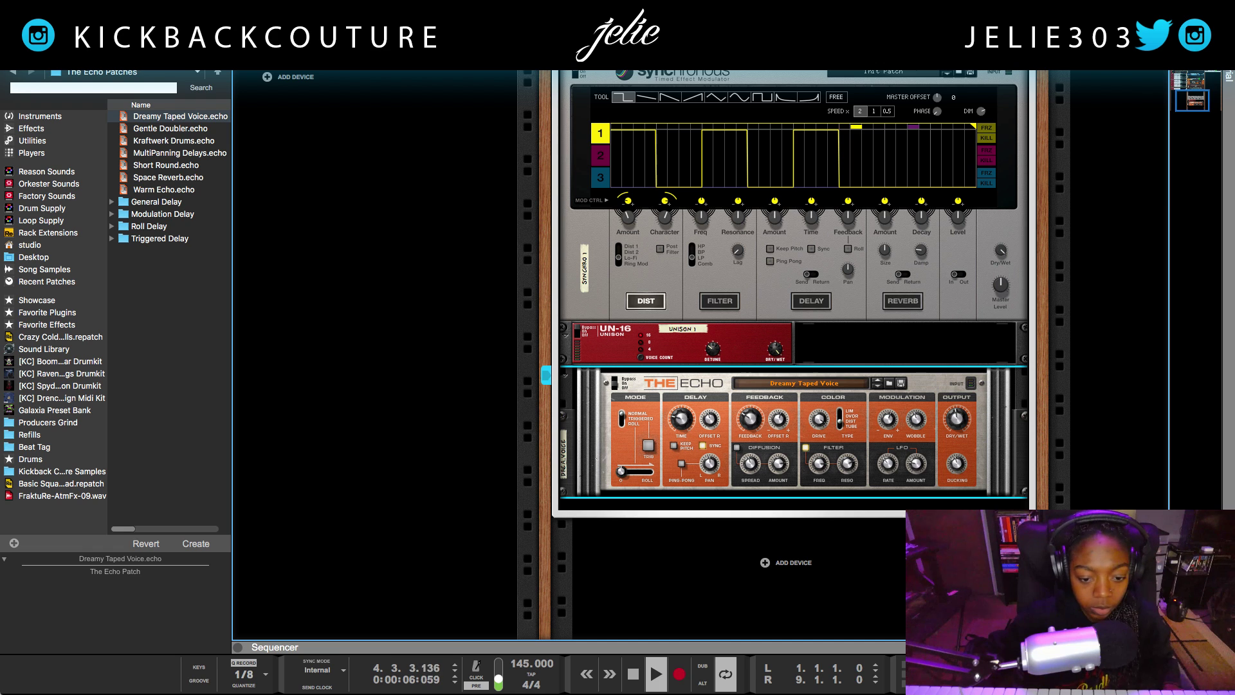
{"action": "key", "text": "space"}
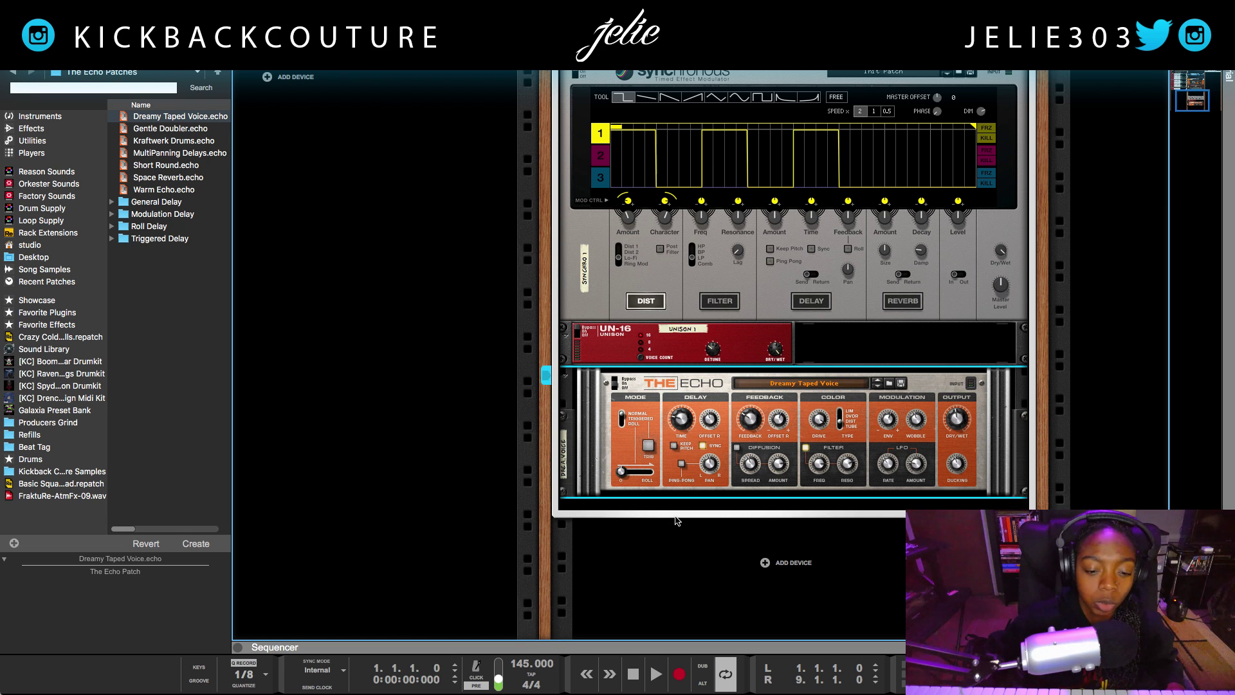
Audition The Echo at 100% Dry/Wet, and bring its Dry/Wet balance down to 33%
{"action": "key", "text": "space"}
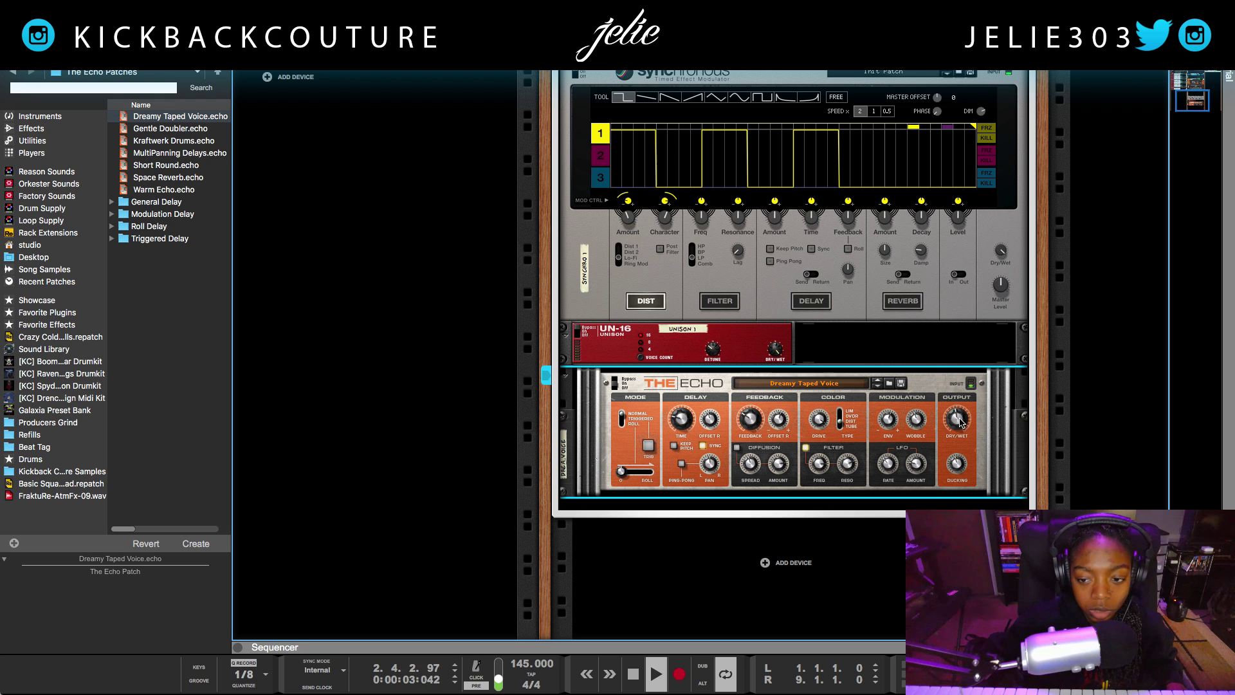
{"action": "left_click_drag", "start_coordinate": [960, 421], "coordinate": [921, 358]}
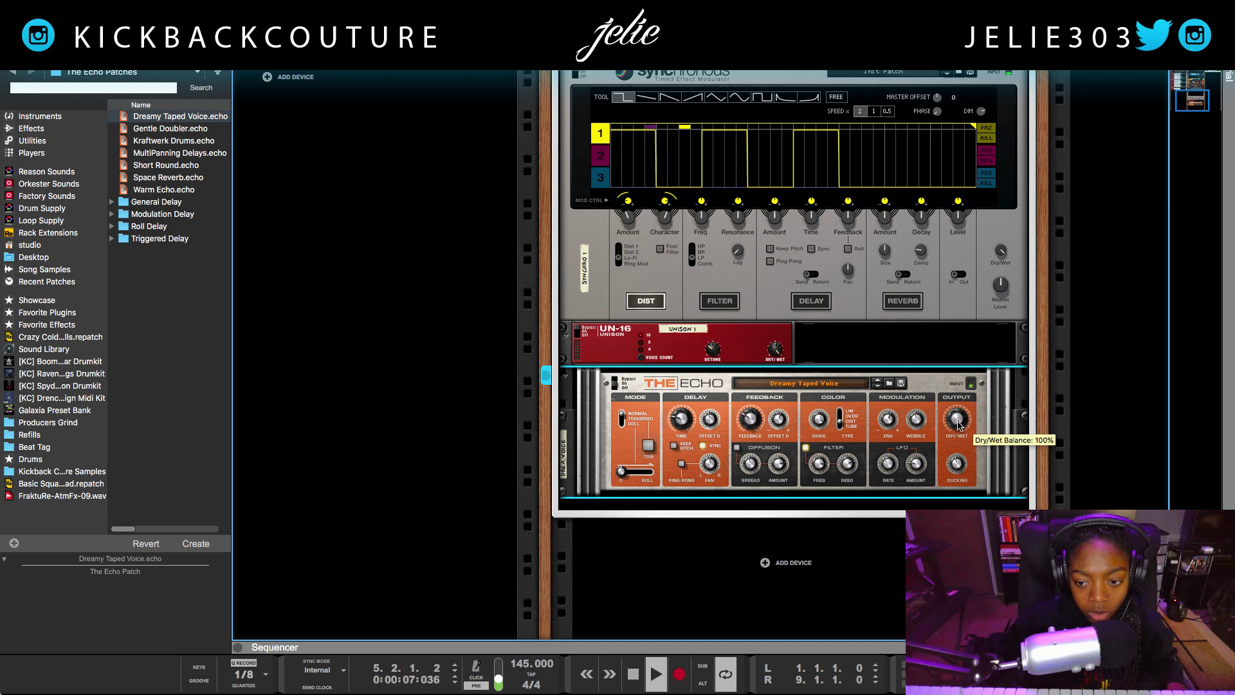
{"action": "left_click_drag", "start_coordinate": [958, 424], "coordinate": [963, 452]}
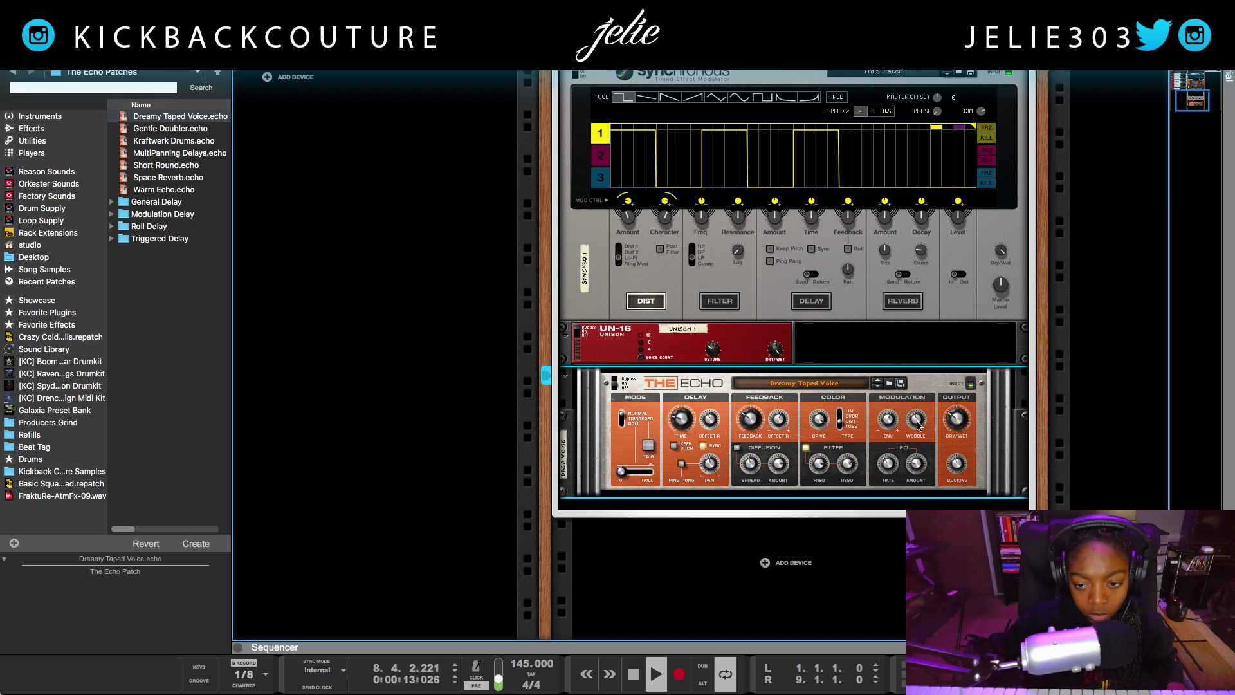
{"action": "left_click_drag", "start_coordinate": [919, 417], "coordinate": [925, 400]}
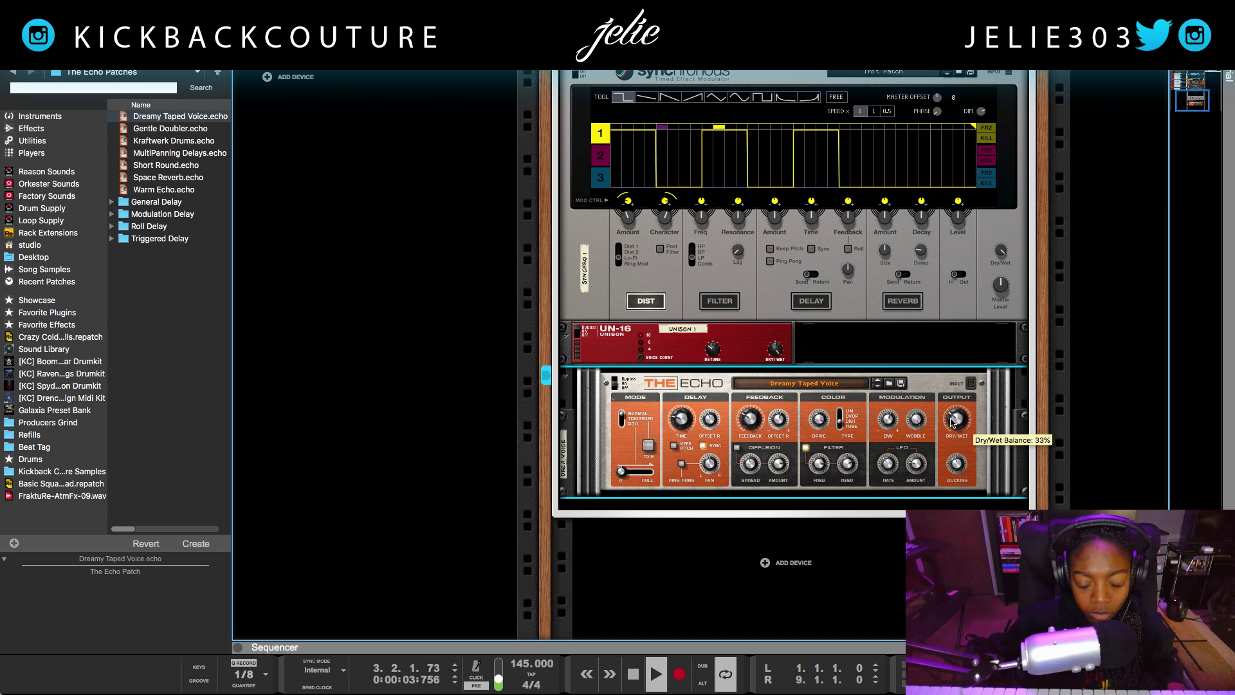
Take the Audiomatic, Softube Amp, Synchronous and UN-16 Unison effects back out of bypass
{"action": "scroll", "coordinate": [909, 437], "scroll_direction": "up", "scroll_amount": 8}
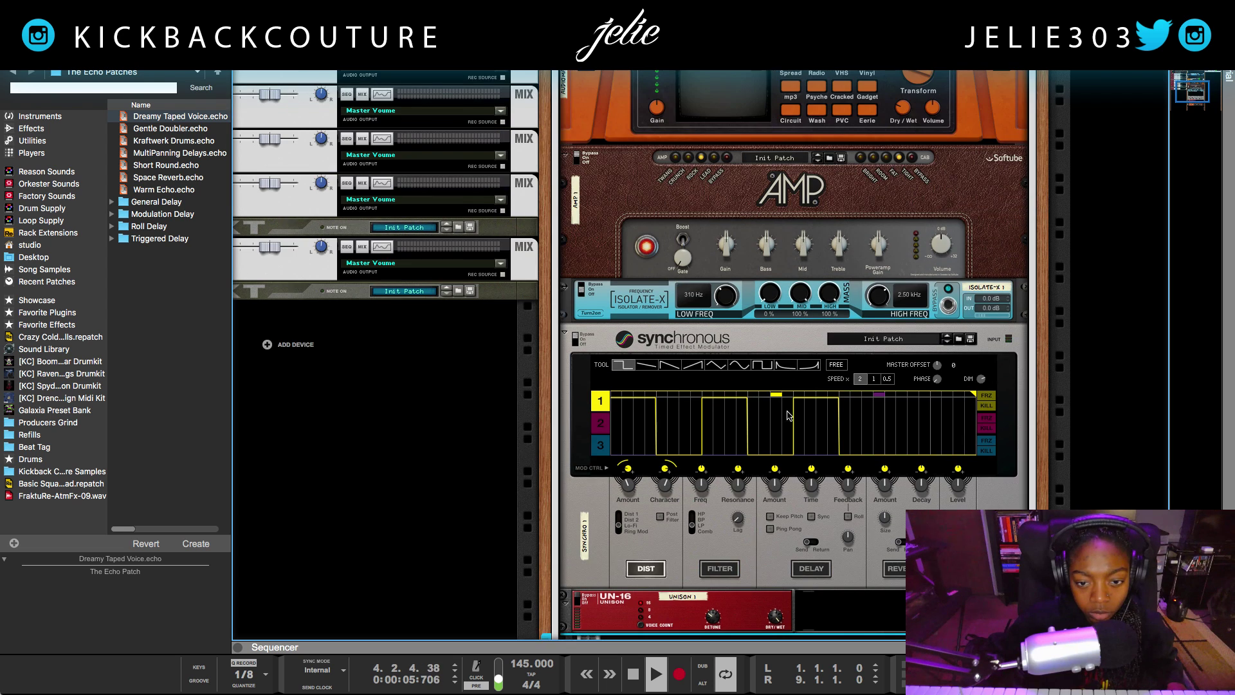
{"action": "scroll", "coordinate": [705, 376], "scroll_direction": "up", "scroll_amount": 4}
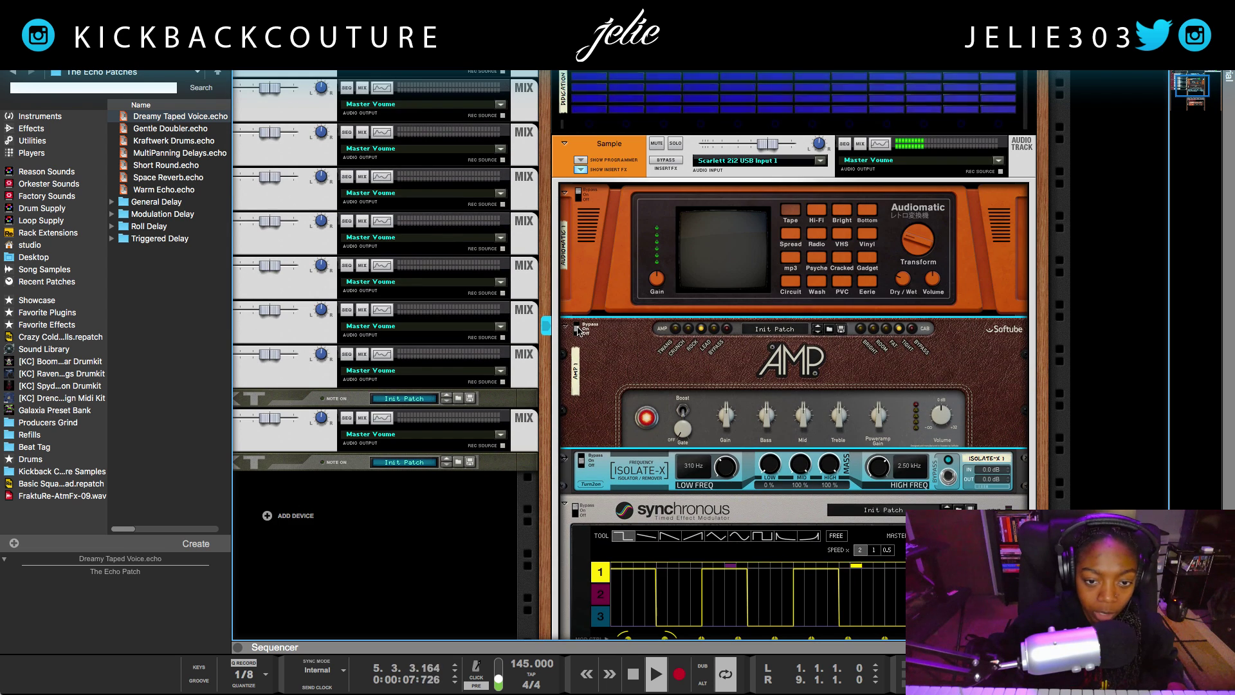
{"action": "left_click", "coordinate": [582, 273]}
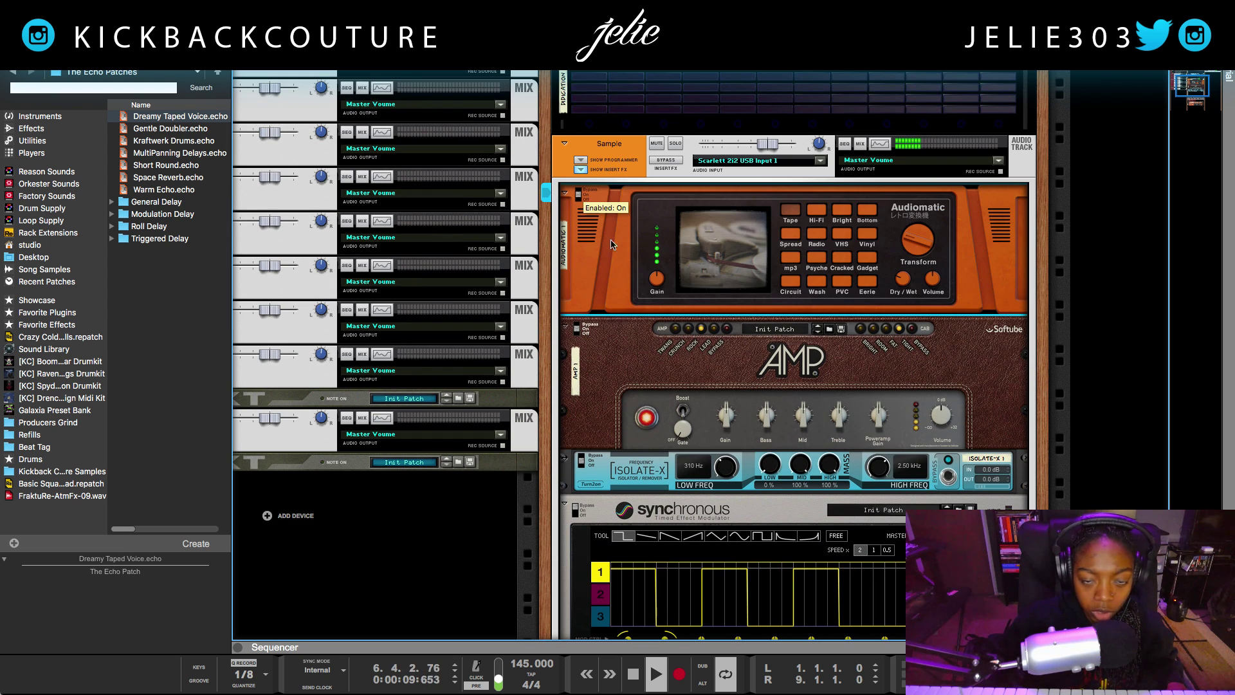
{"action": "scroll", "coordinate": [598, 463], "scroll_direction": "down", "scroll_amount": 1}
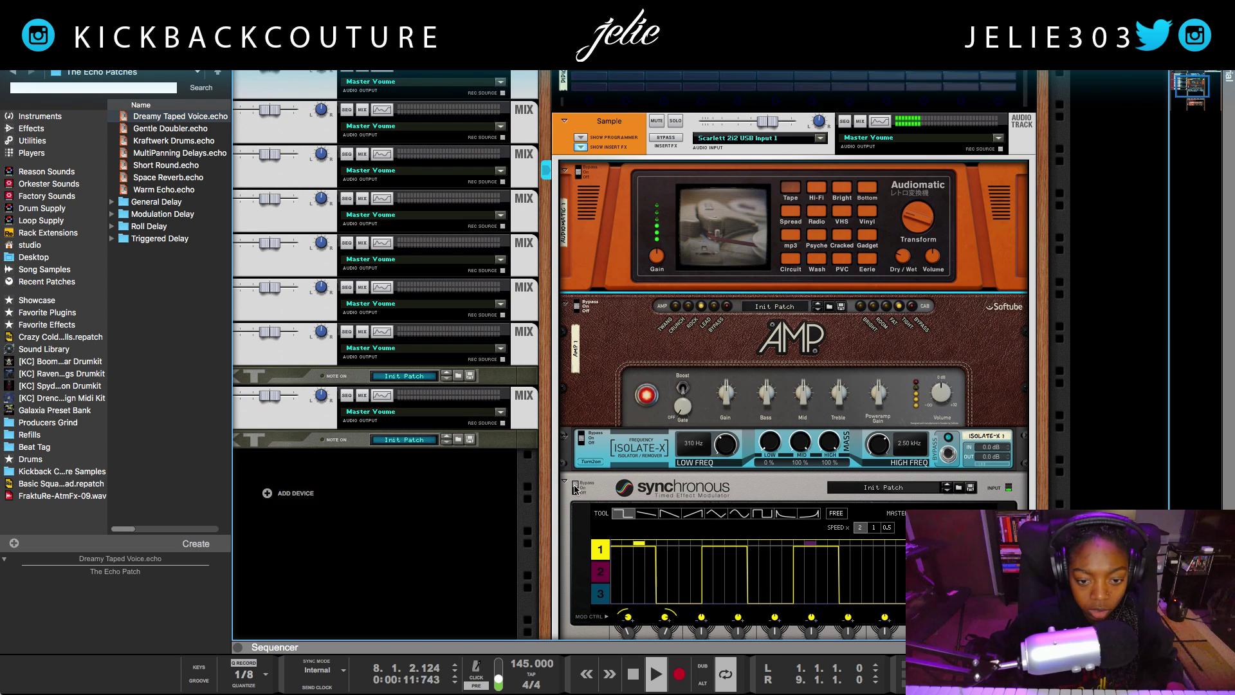
{"action": "left_click", "coordinate": [575, 489]}
{"action": "scroll", "coordinate": [598, 495], "scroll_direction": "down", "scroll_amount": 6}
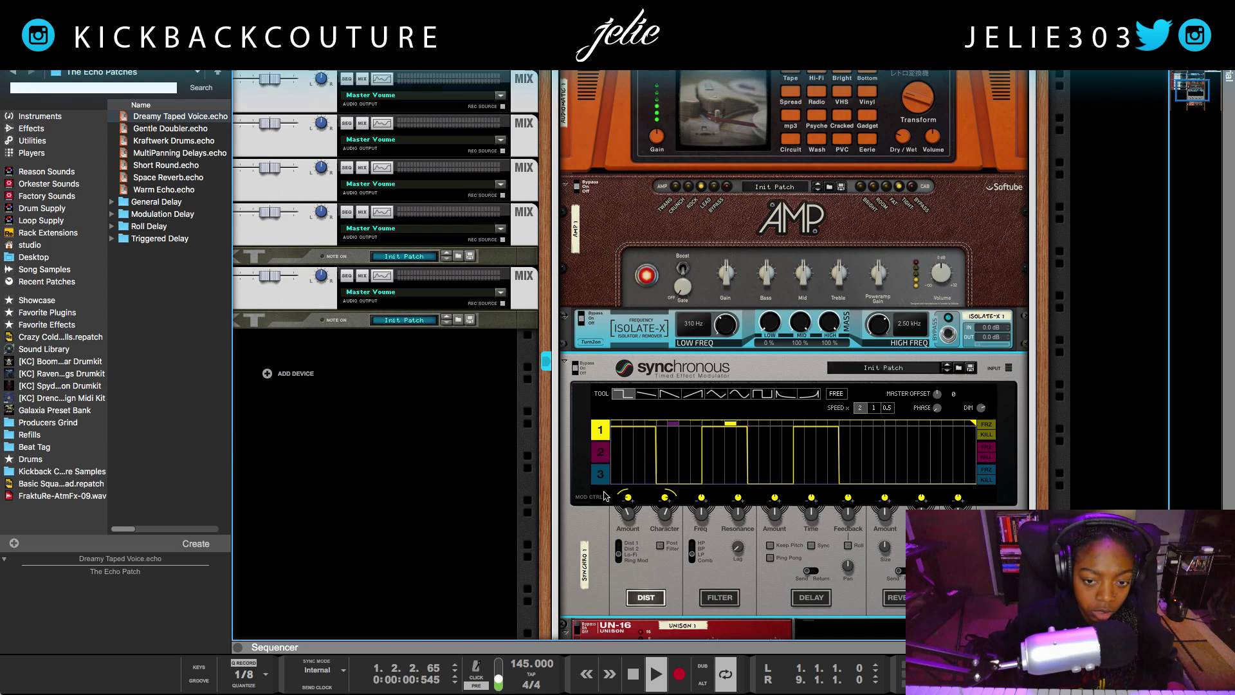
{"action": "scroll", "coordinate": [607, 497], "scroll_direction": "down", "scroll_amount": 11}
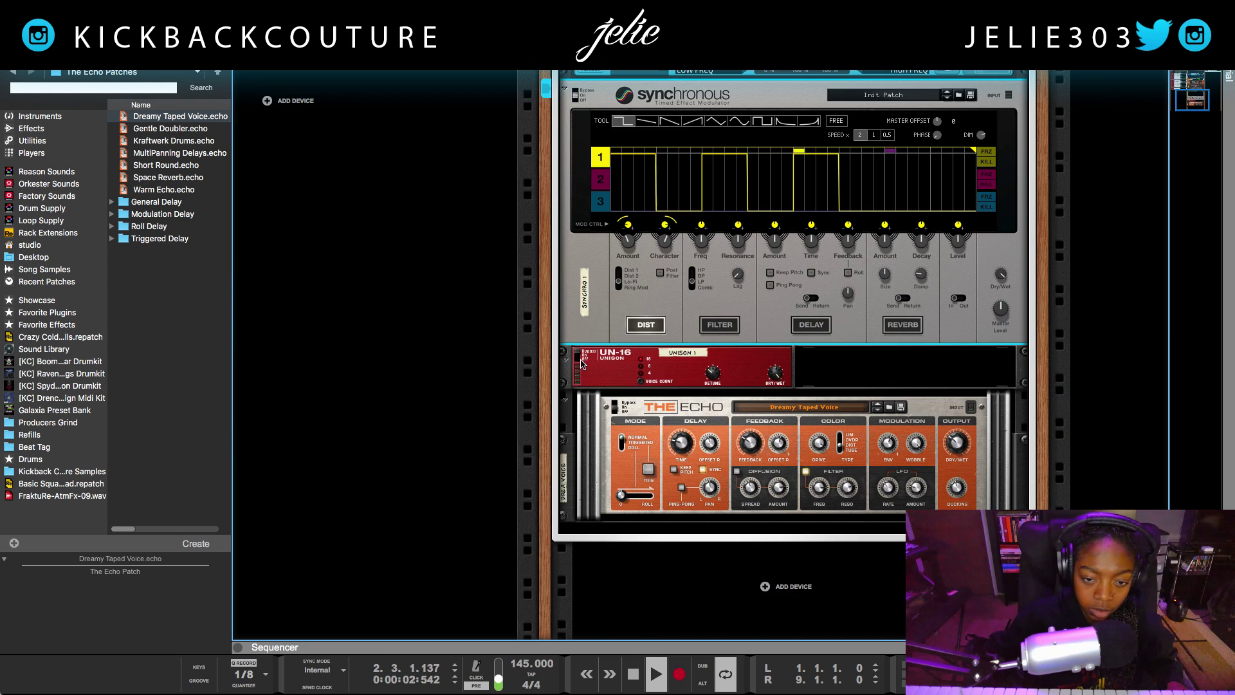
{"action": "left_click", "coordinate": [582, 364]}
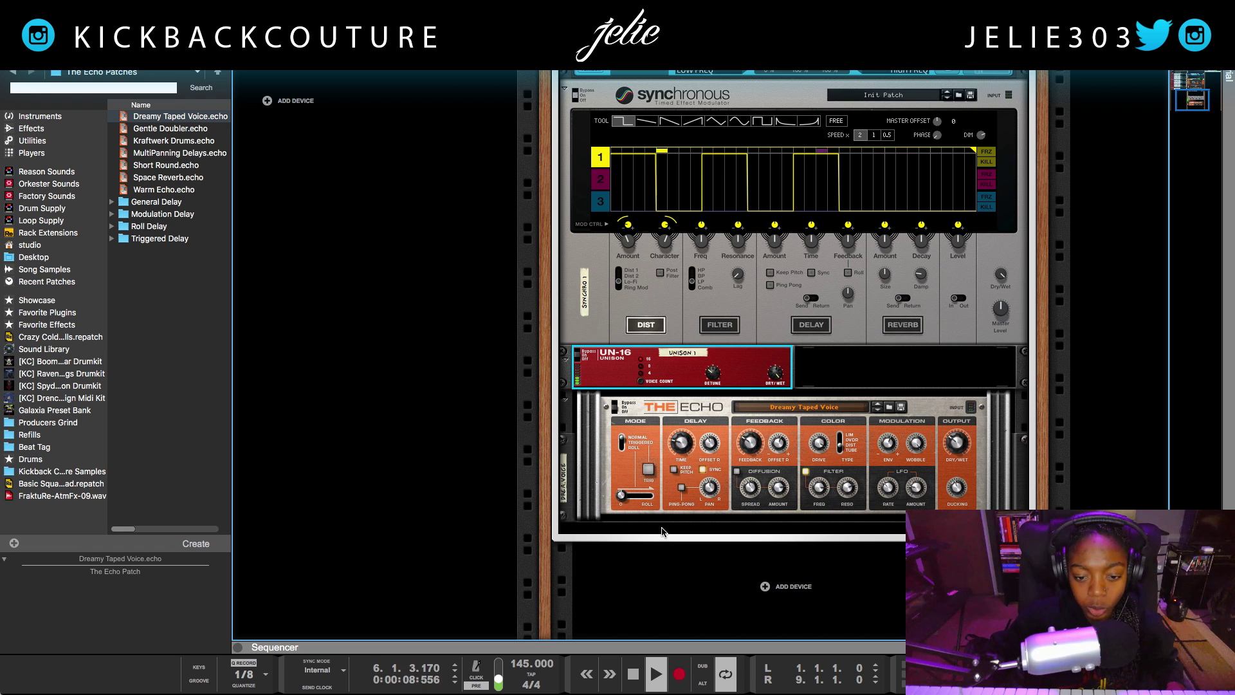
Bypass all insert effects on the Sample track to compare the dry and processed sound
{"action": "scroll", "coordinate": [664, 530], "scroll_direction": "up", "scroll_amount": 15}
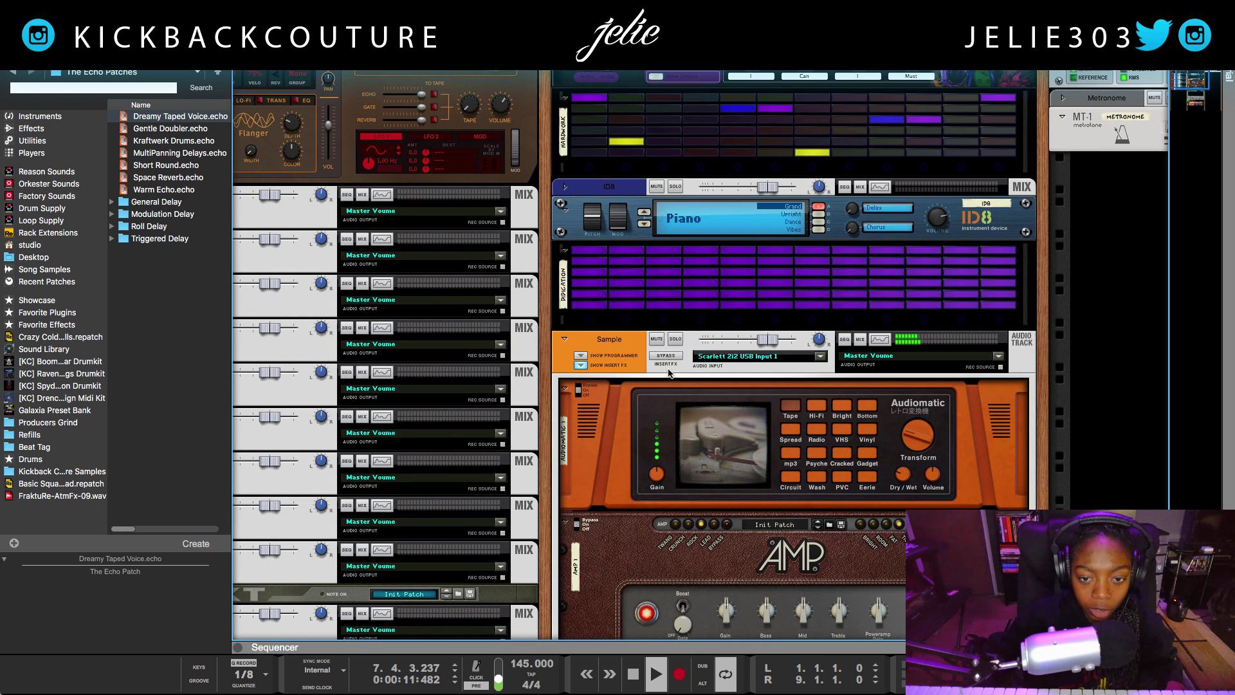
{"action": "left_click", "coordinate": [668, 357]}
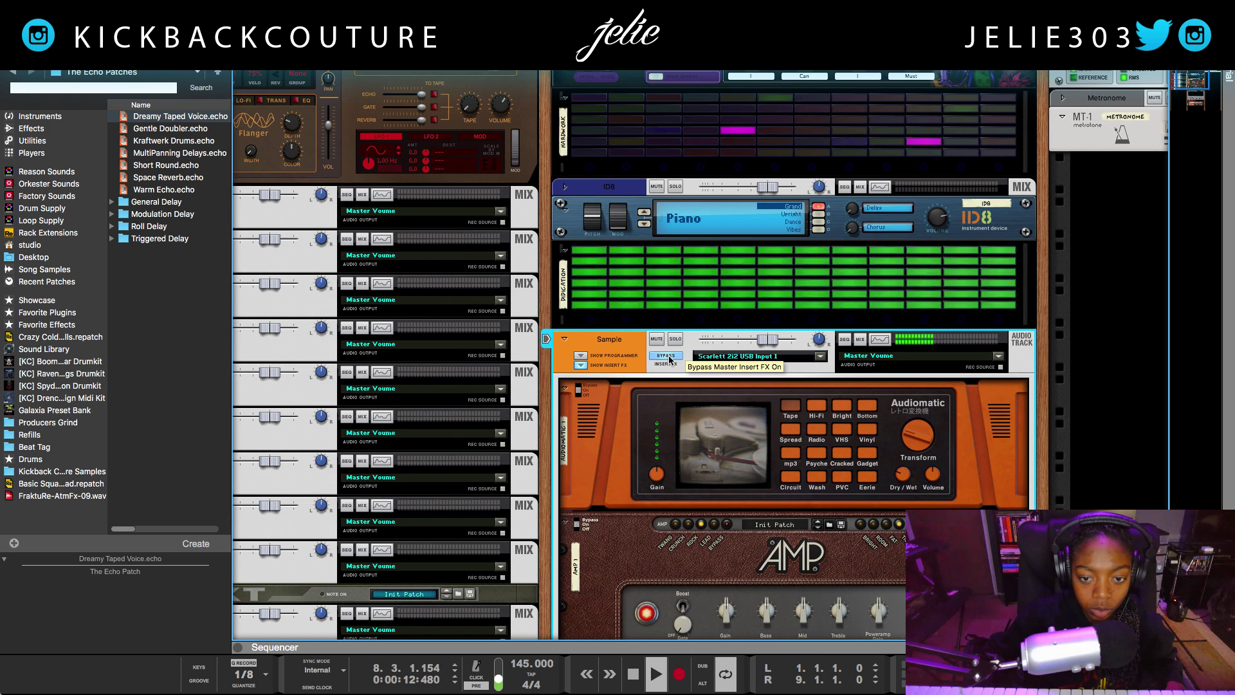
{"action": "scroll", "coordinate": [714, 552], "scroll_direction": "down", "scroll_amount": 15}
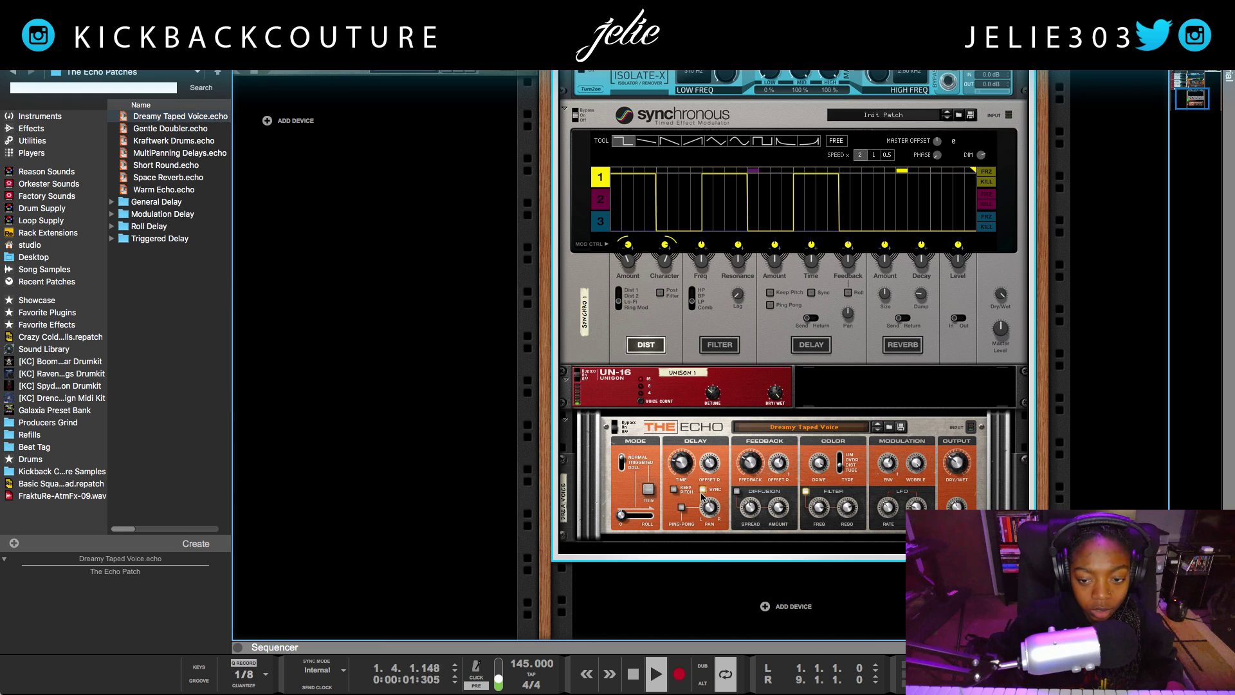
Add an MClass Compressor after The Echo in the Sample track's insert effects and adjust its input and output gain
{"action": "right_click", "coordinate": [714, 548]}
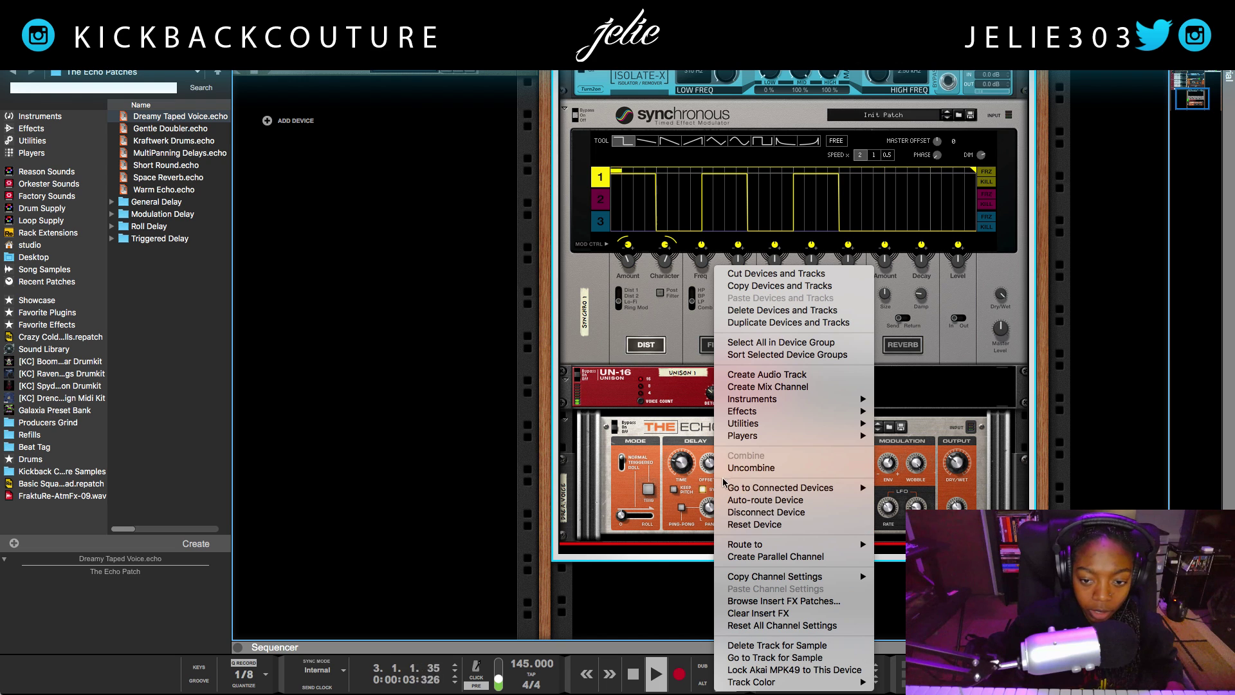
{"action": "mouse_move", "coordinate": [752, 417]}
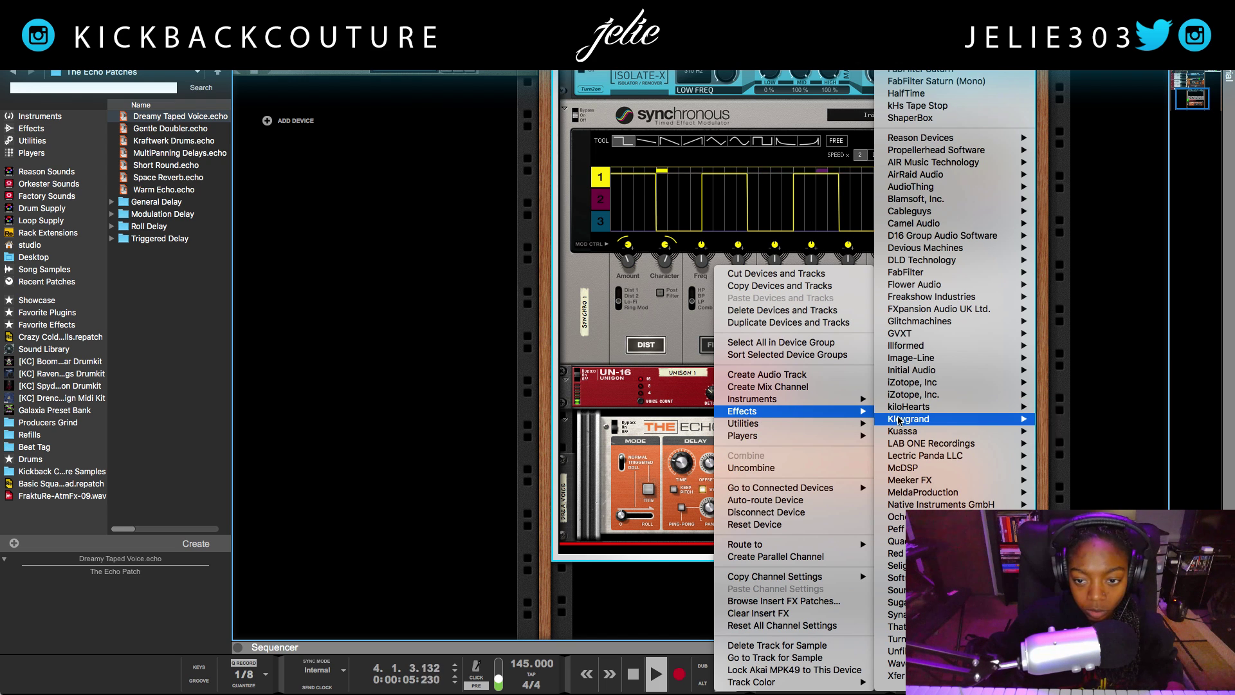
{"action": "mouse_move", "coordinate": [1006, 137]}
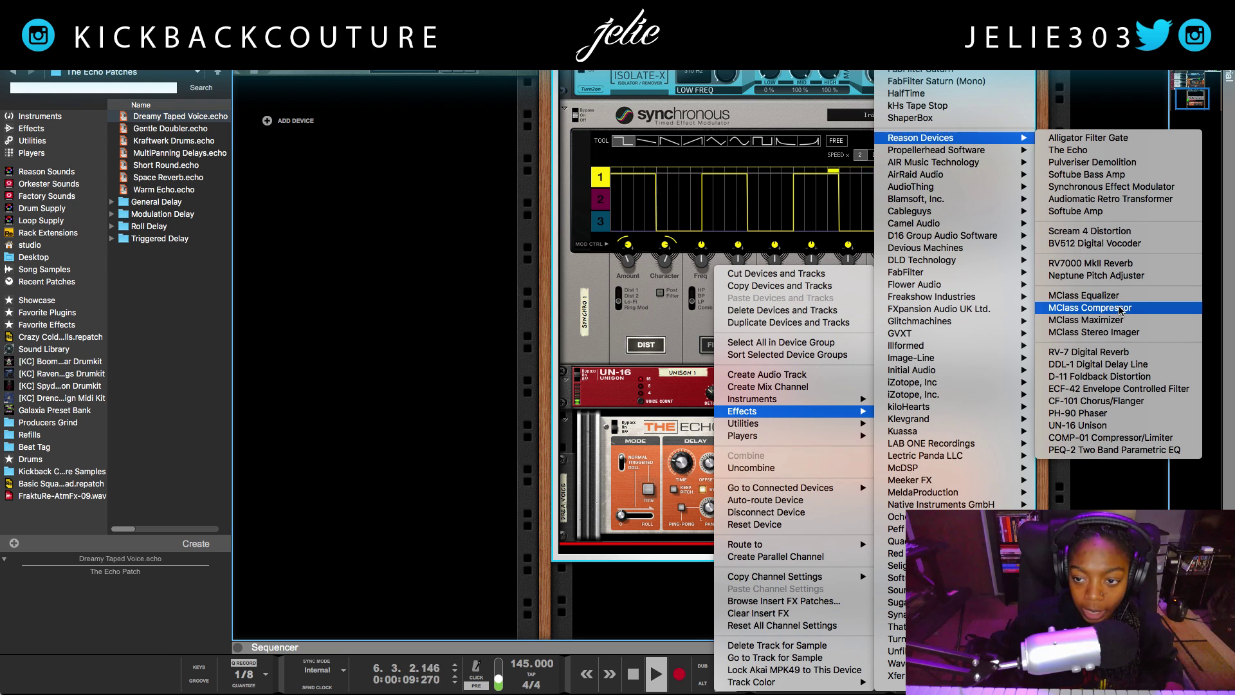
{"action": "left_click", "coordinate": [1089, 307]}
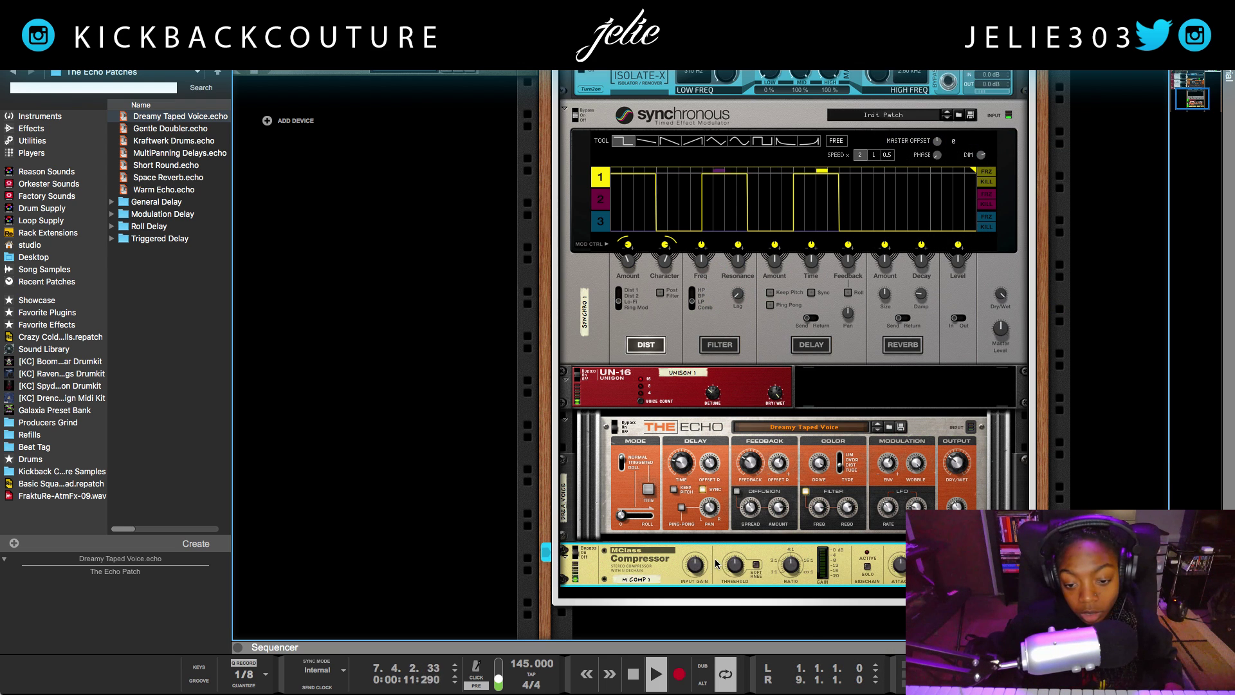
{"action": "scroll", "coordinate": [714, 577], "scroll_direction": "down", "scroll_amount": 2}
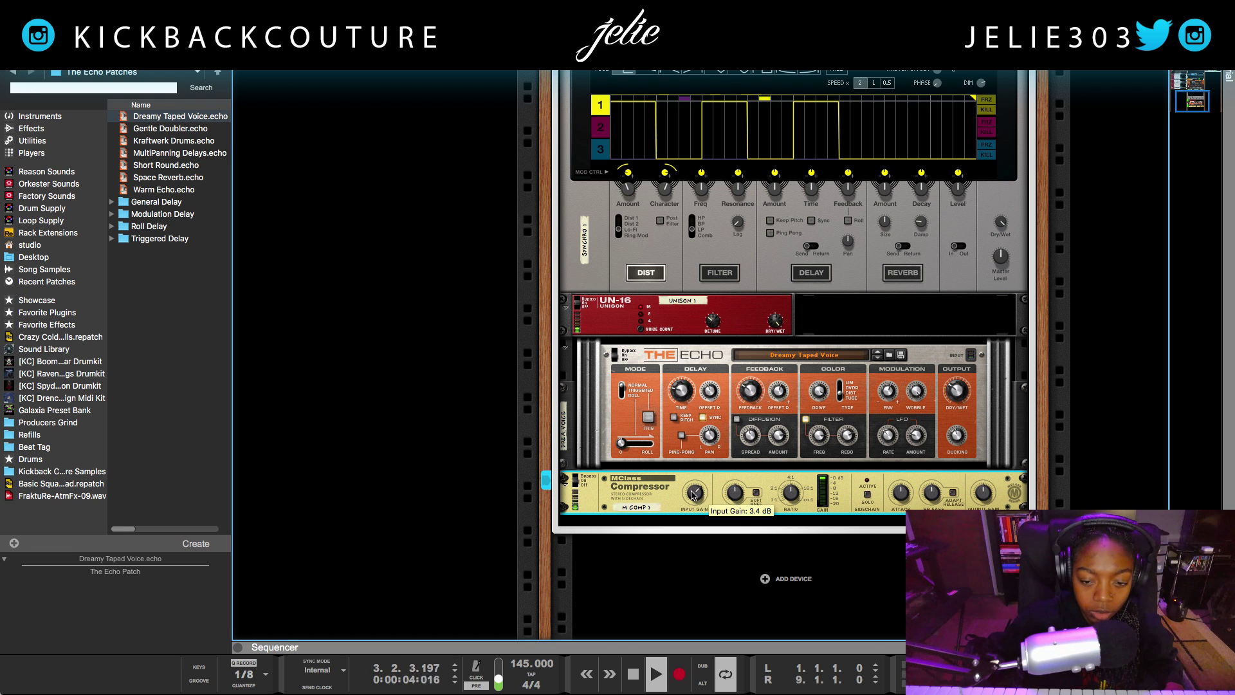
{"action": "left_click_drag", "start_coordinate": [694, 494], "coordinate": [696, 490]}
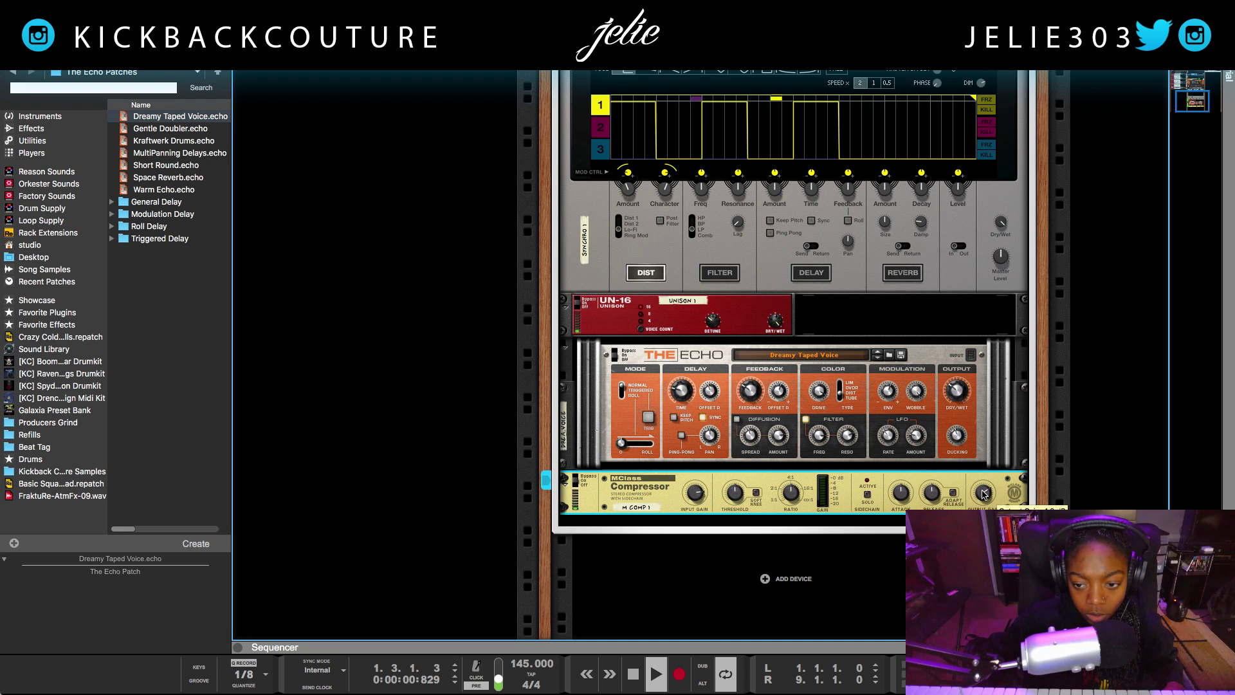
Review the Sample track's insert chain and delete the Synchronous effect from it
{"action": "scroll", "coordinate": [798, 425], "scroll_direction": "up", "scroll_amount": 5}
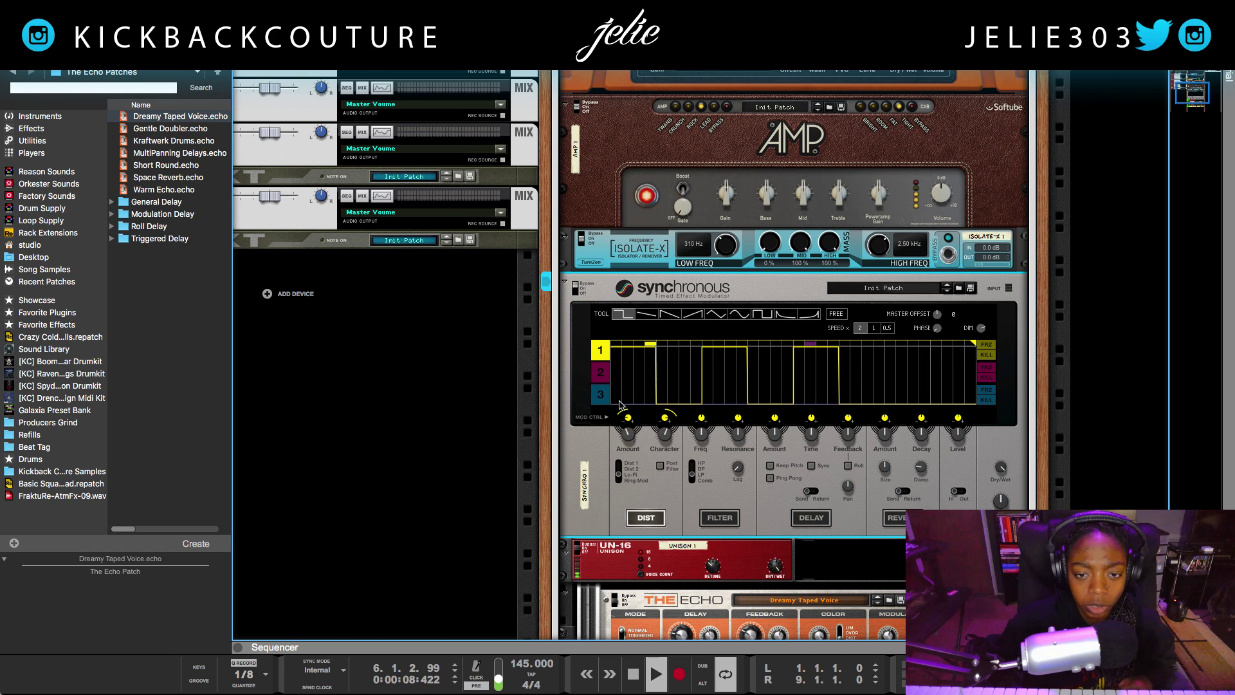
{"action": "scroll", "coordinate": [617, 386], "scroll_direction": "down", "scroll_amount": 5}
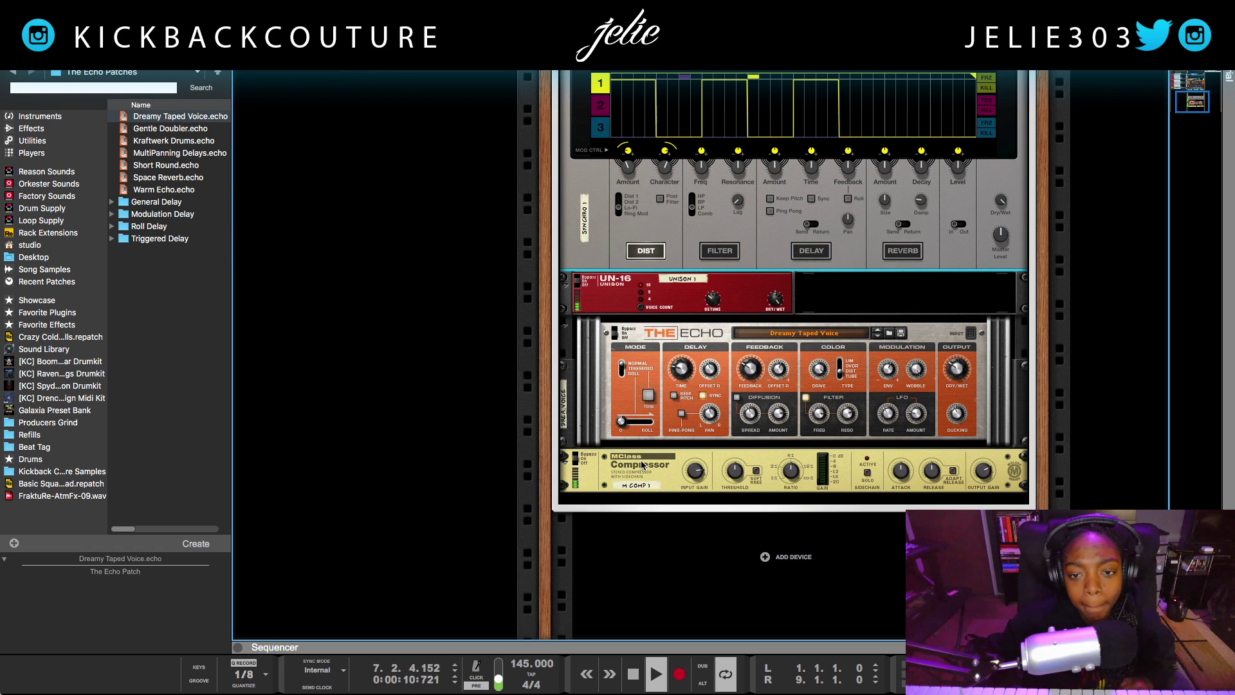
{"action": "scroll", "coordinate": [598, 456], "scroll_direction": "up", "scroll_amount": 1}
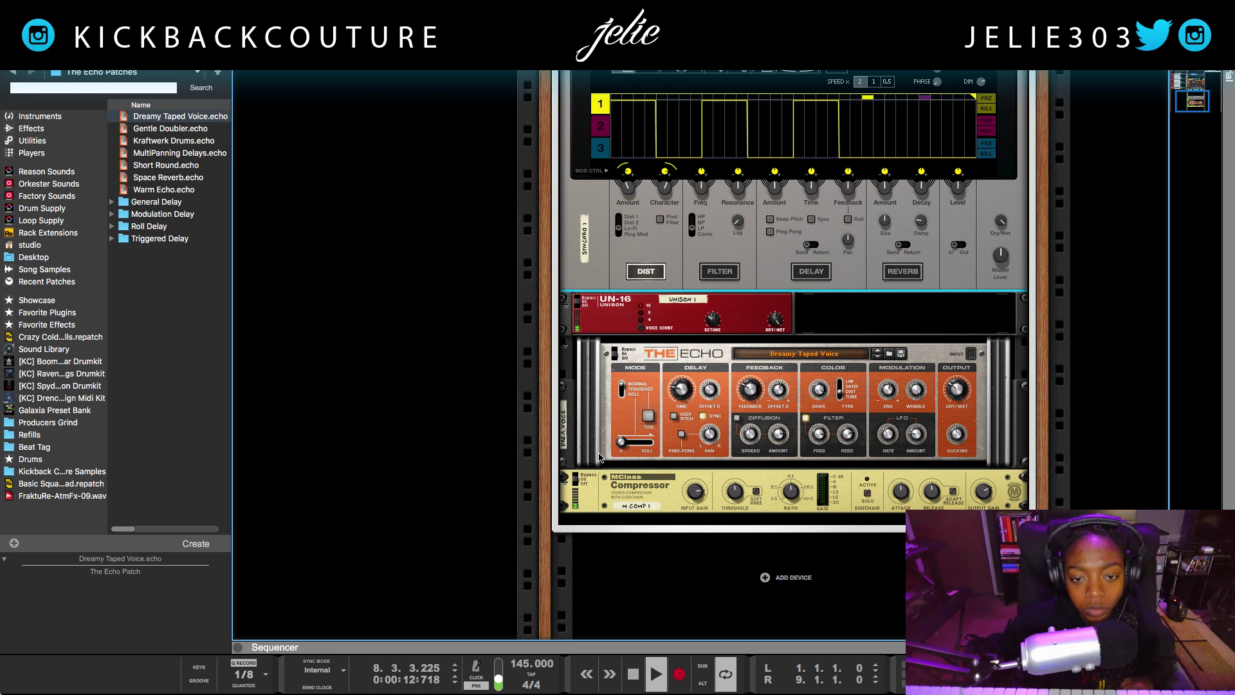
{"action": "scroll", "coordinate": [598, 456], "scroll_direction": "up", "scroll_amount": 4}
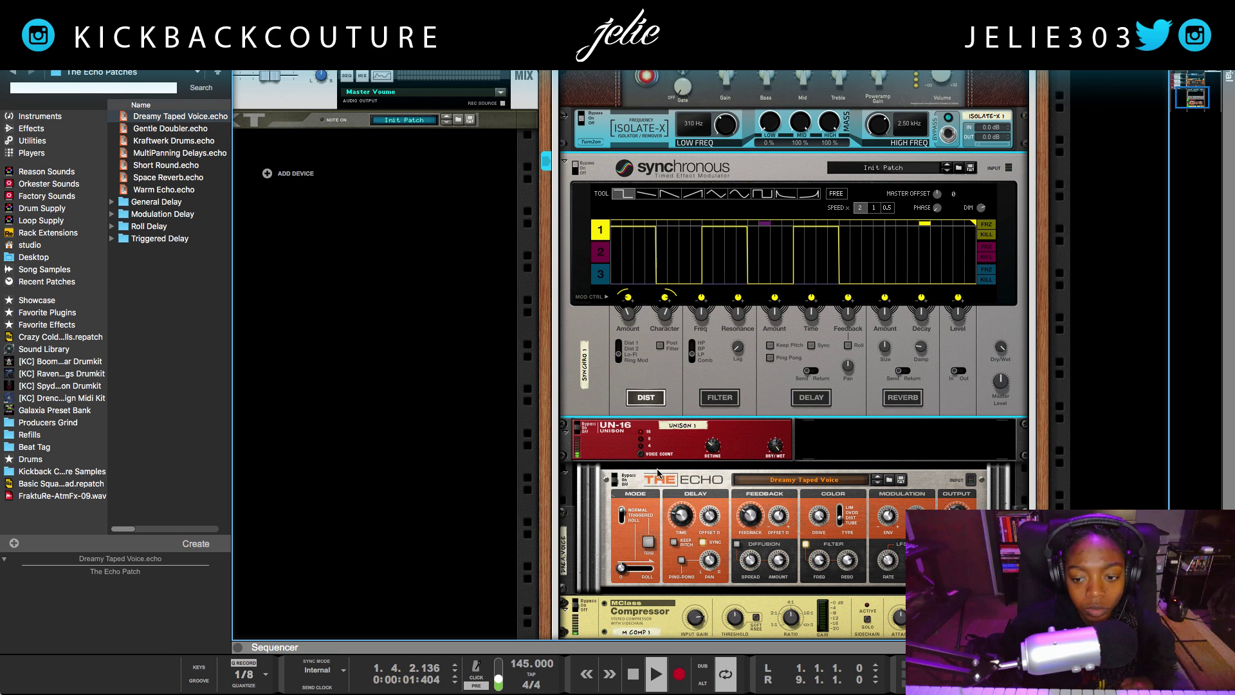
{"action": "left_click", "coordinate": [598, 479]}
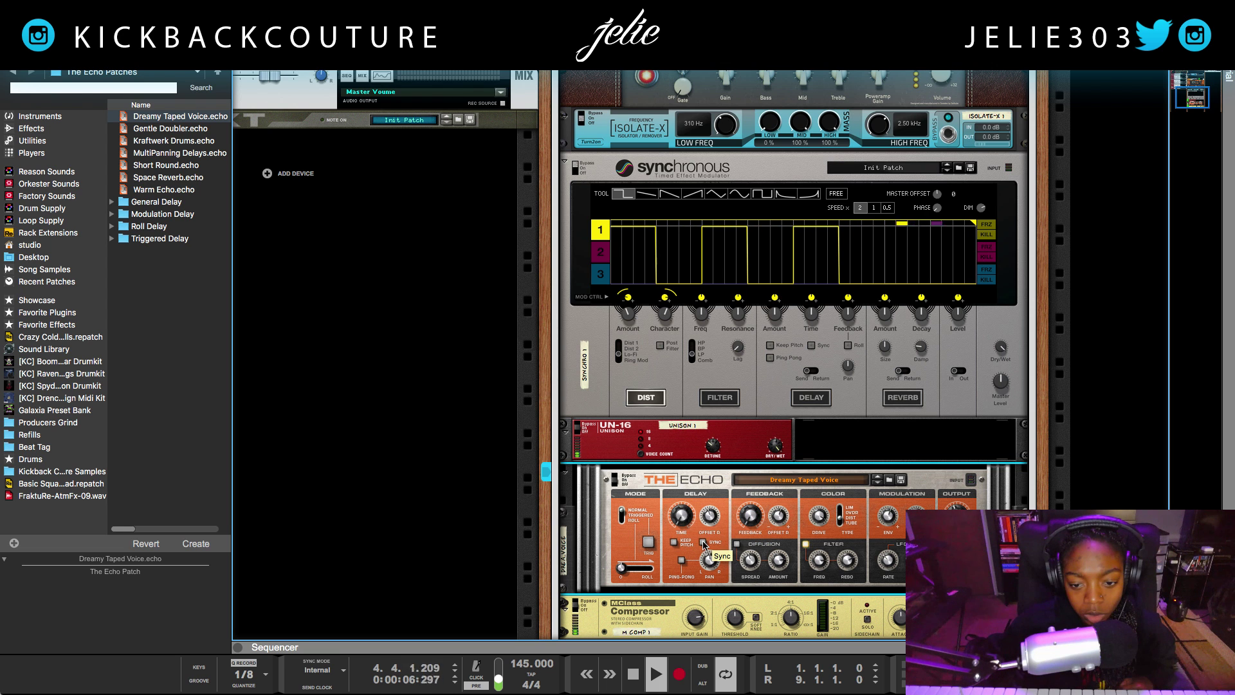
{"action": "scroll", "coordinate": [1102, 419], "scroll_direction": "up", "scroll_amount": 10}
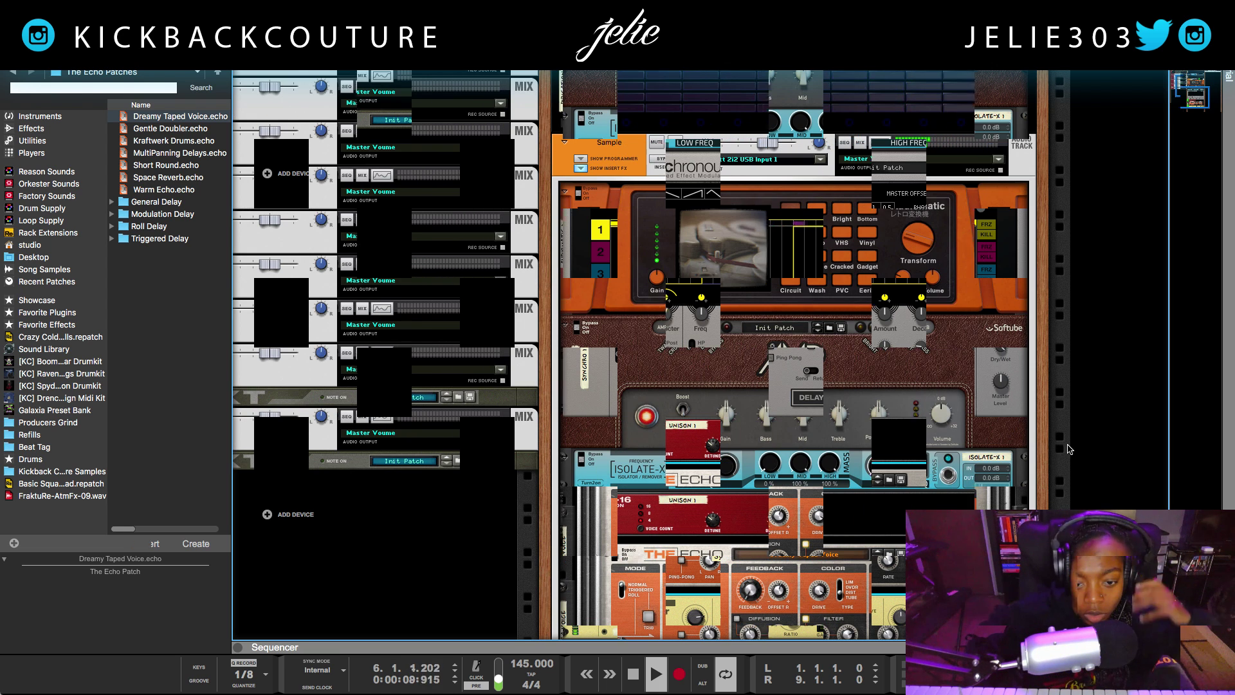
{"action": "scroll", "coordinate": [1102, 419], "scroll_direction": "down", "scroll_amount": 3}
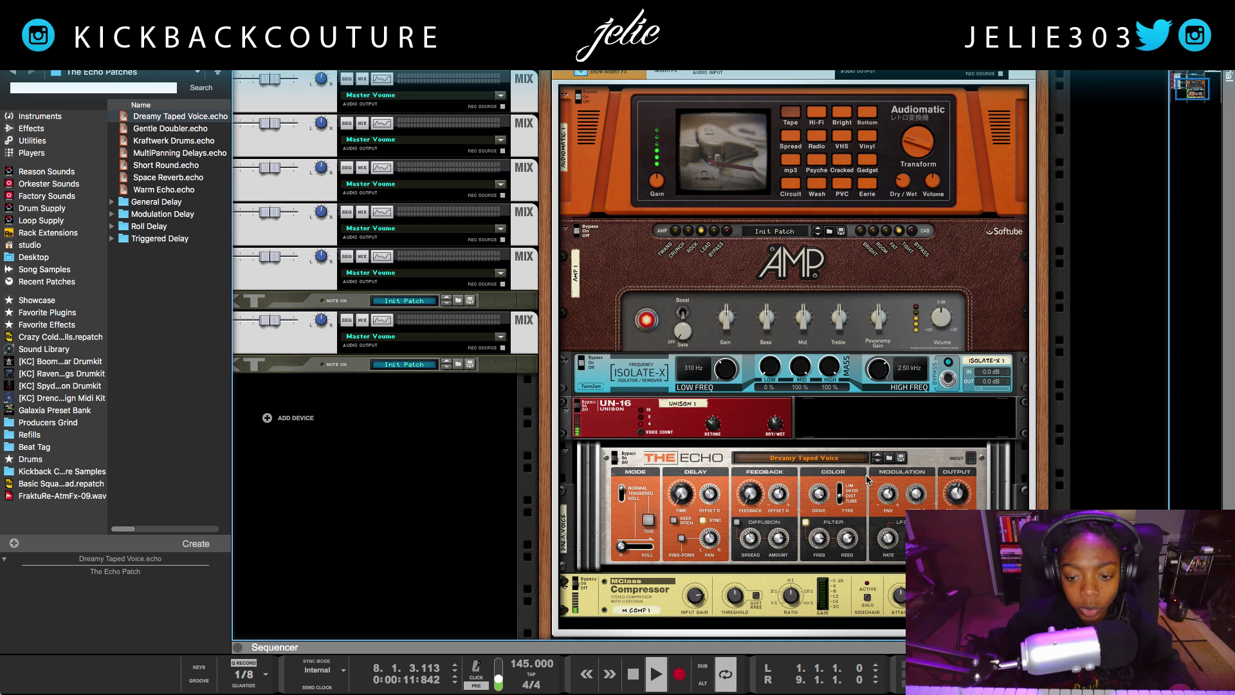
{"action": "scroll", "coordinate": [836, 476], "scroll_direction": "up", "scroll_amount": 3}
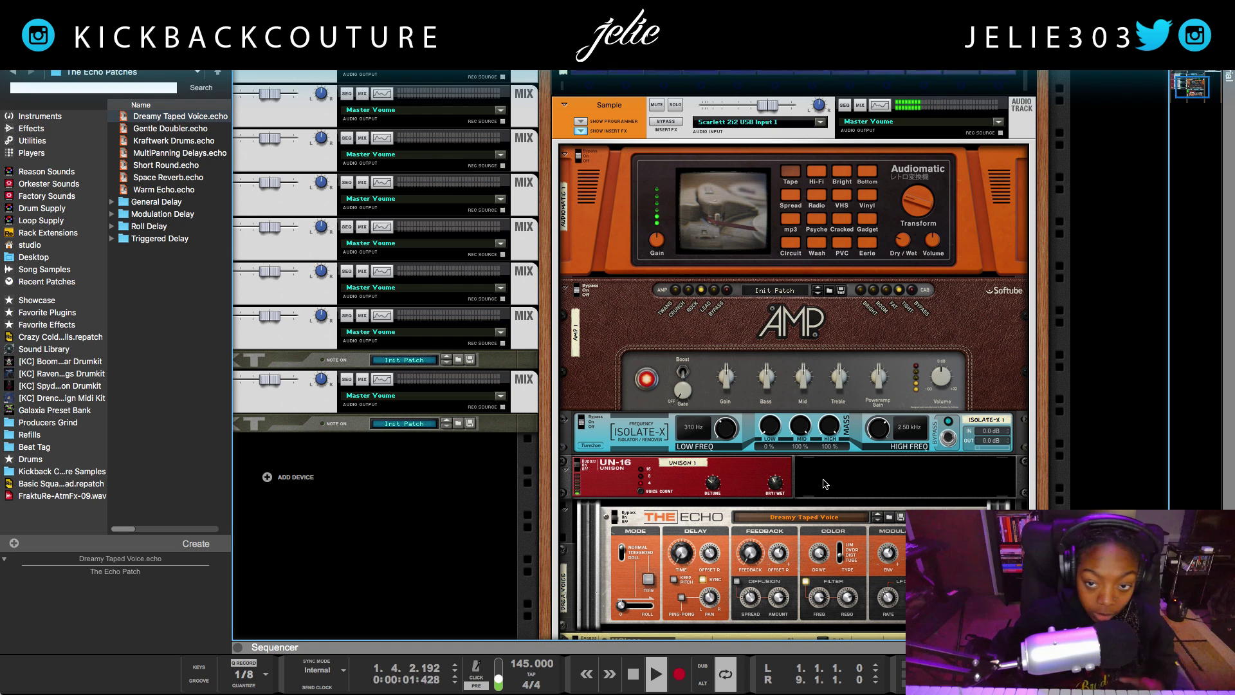
{"action": "scroll", "coordinate": [826, 480], "scroll_direction": "down", "scroll_amount": 1}
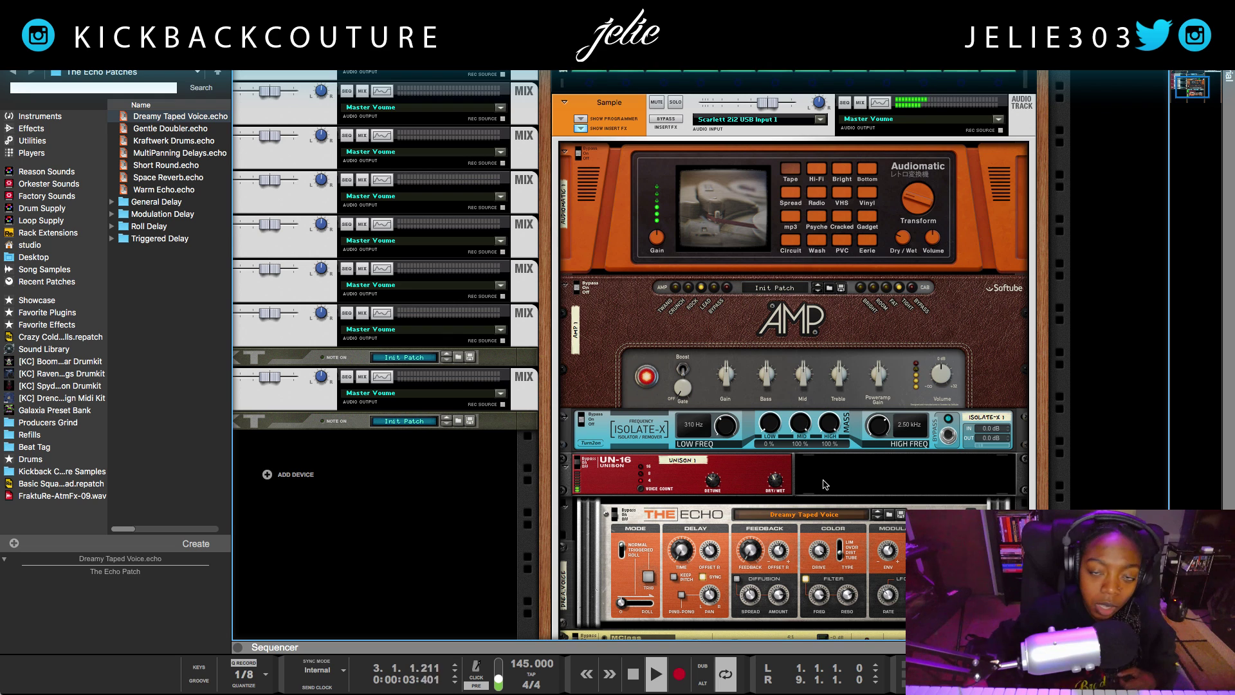